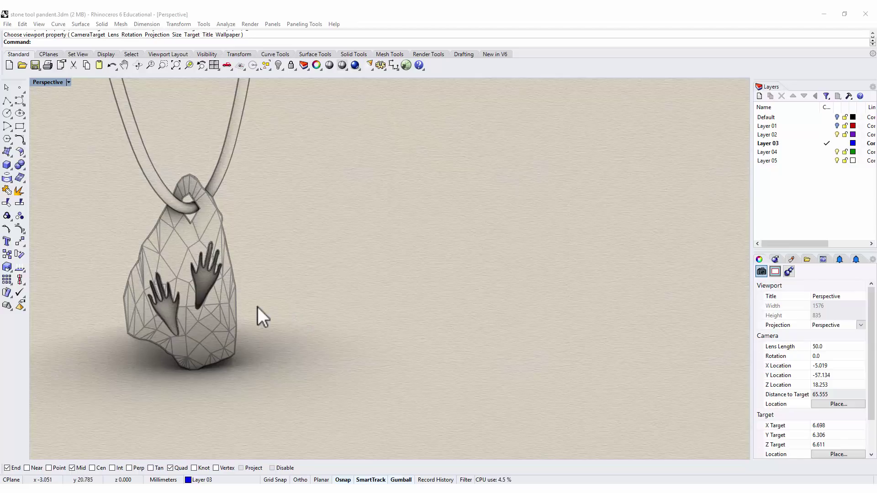
Examine the stone tool pendant model with its two handprints and cord in the perspective view
{"action": "right_click_drag", "start_coordinate": [257, 307], "coordinate": [369, 284]}
{"action": "scroll", "coordinate": [259, 280], "scroll_direction": "up", "scroll_amount": 4}
{"action": "scroll", "coordinate": [361, 279], "scroll_direction": "up", "scroll_amount": 2}
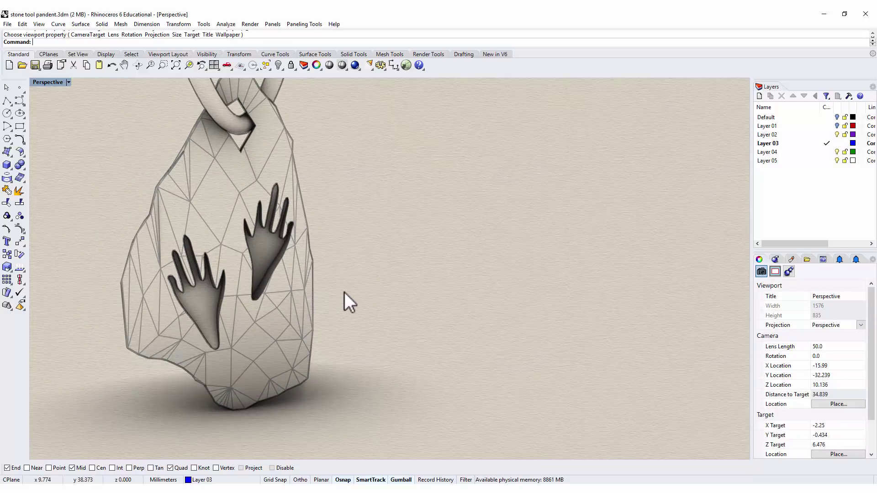
{"action": "scroll", "coordinate": [345, 294], "scroll_direction": "down", "scroll_amount": 2}
{"action": "right_click_drag", "start_coordinate": [345, 296], "coordinate": [364, 298], "text": "shift"}
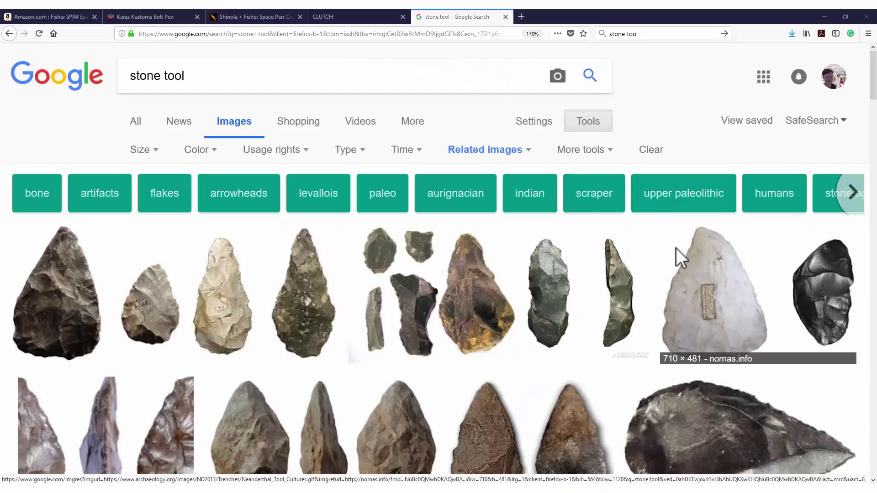
Switch to the browser and look through the stone tool image results for a reference showing several views
{"action": "scroll", "coordinate": [676, 248], "scroll_direction": "down", "scroll_amount": 4}
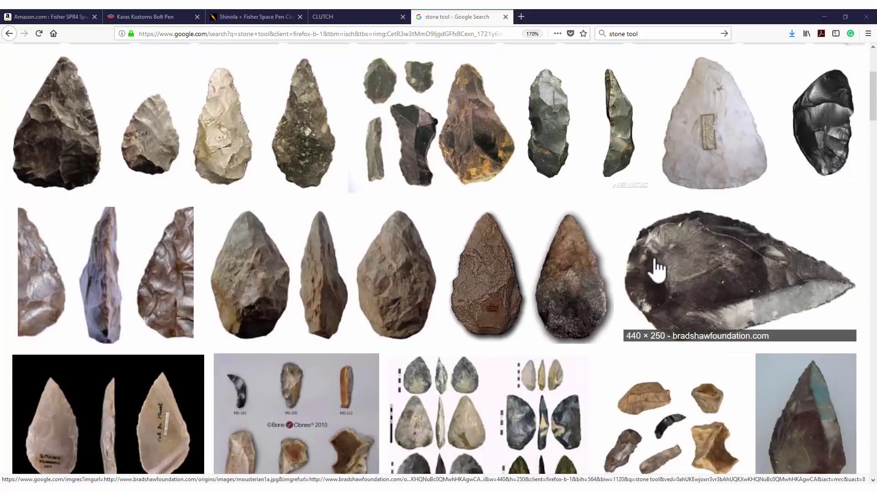
{"action": "scroll", "coordinate": [656, 269], "scroll_direction": "down", "scroll_amount": 3}
{"action": "scroll", "coordinate": [656, 269], "scroll_direction": "down", "scroll_amount": 2}
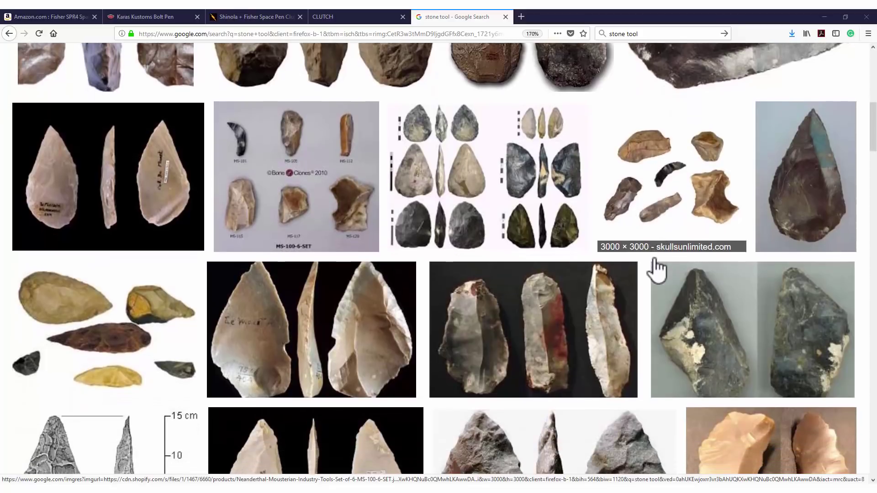
{"action": "scroll", "coordinate": [656, 256], "scroll_direction": "up", "scroll_amount": 7}
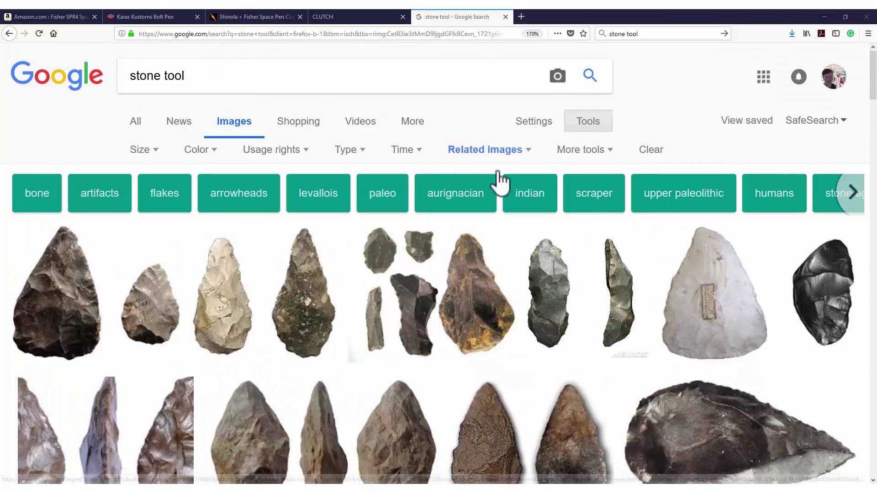
{"action": "scroll", "coordinate": [441, 255], "scroll_direction": "down", "scroll_amount": 6}
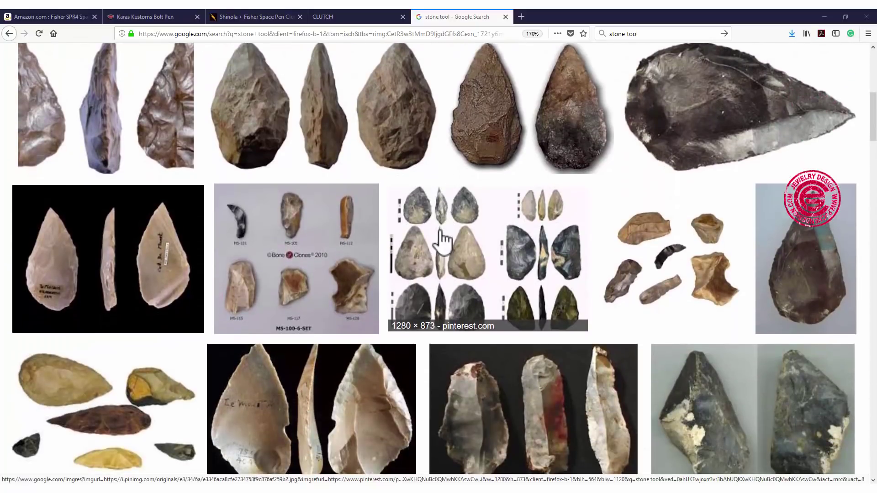
{"action": "scroll", "coordinate": [441, 239], "scroll_direction": "down", "scroll_amount": 3}
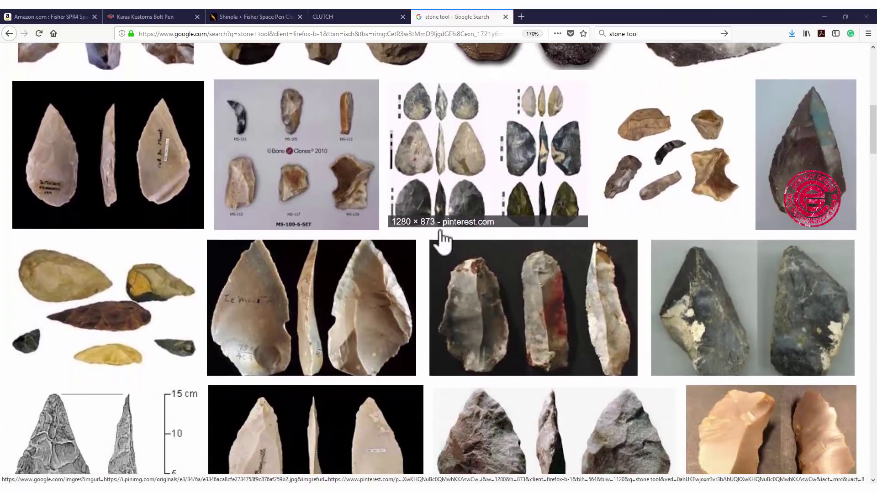
{"action": "scroll", "coordinate": [441, 239], "scroll_direction": "down", "scroll_amount": 3}
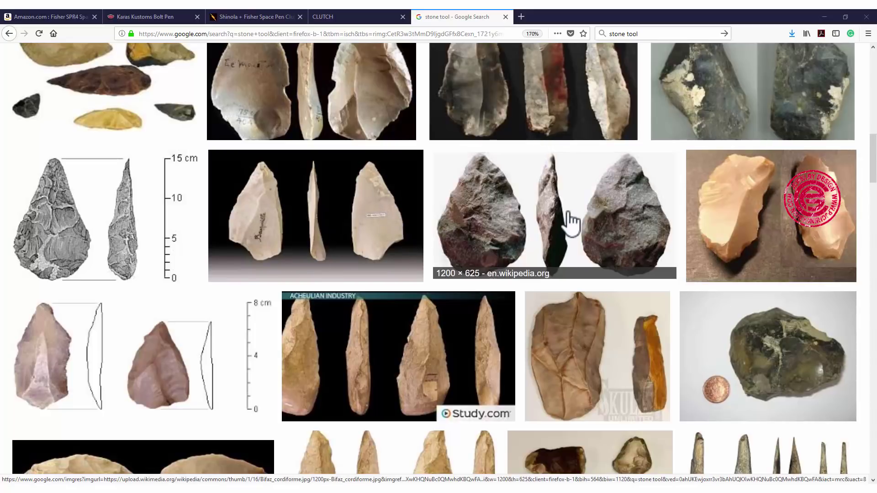
Open the larger preview of the ancient.eu Levallois point image with its front, side and back views
{"action": "right_click", "coordinate": [353, 203]}
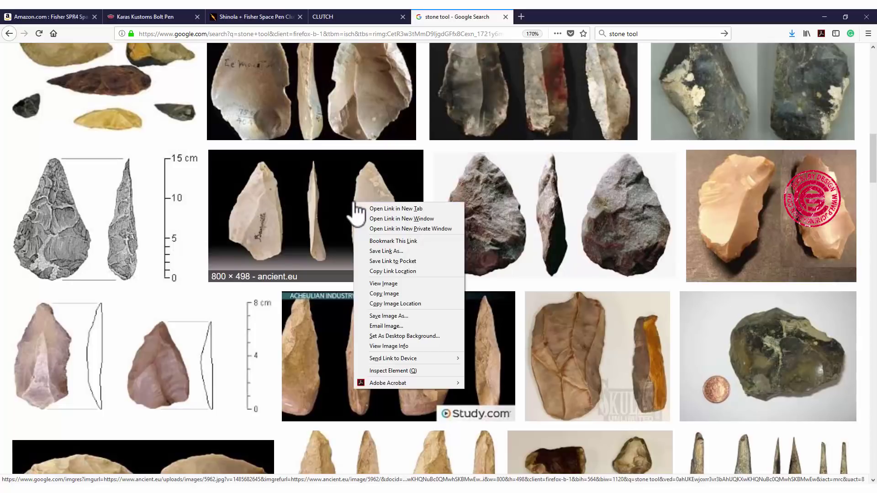
{"action": "left_click", "coordinate": [322, 218]}
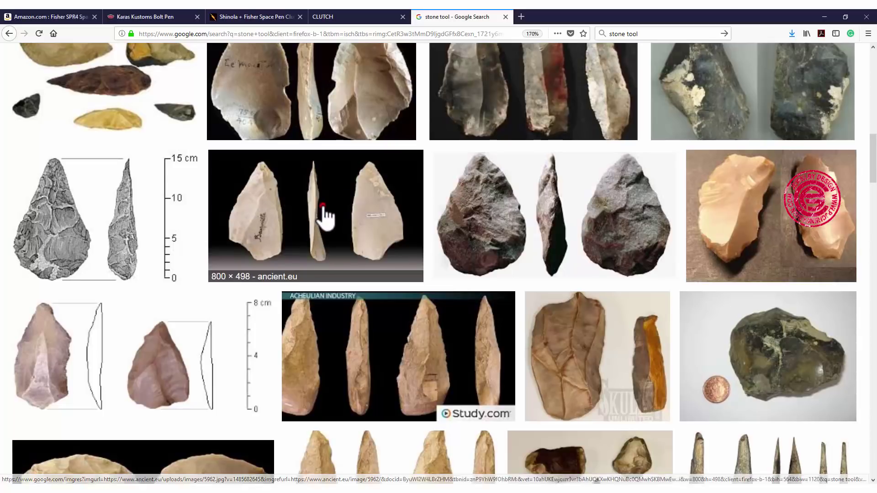
{"action": "right_click", "coordinate": [313, 234]}
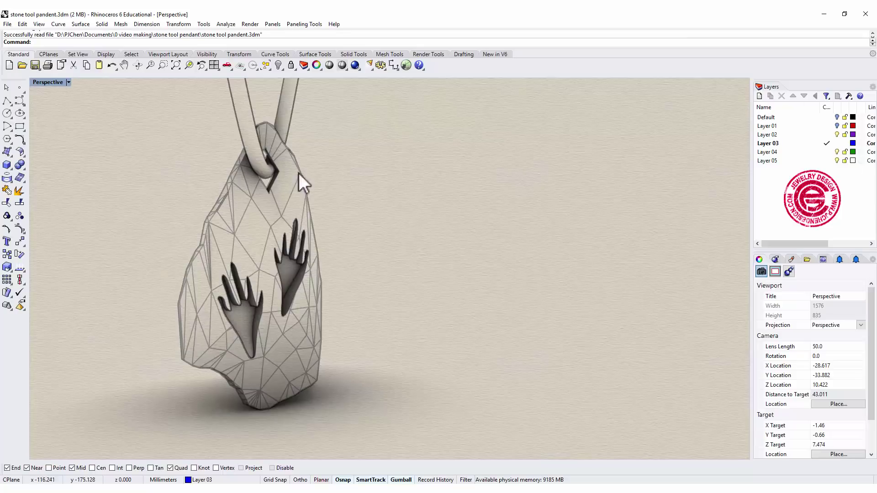
{"action": "left_click", "coordinate": [382, 212]}
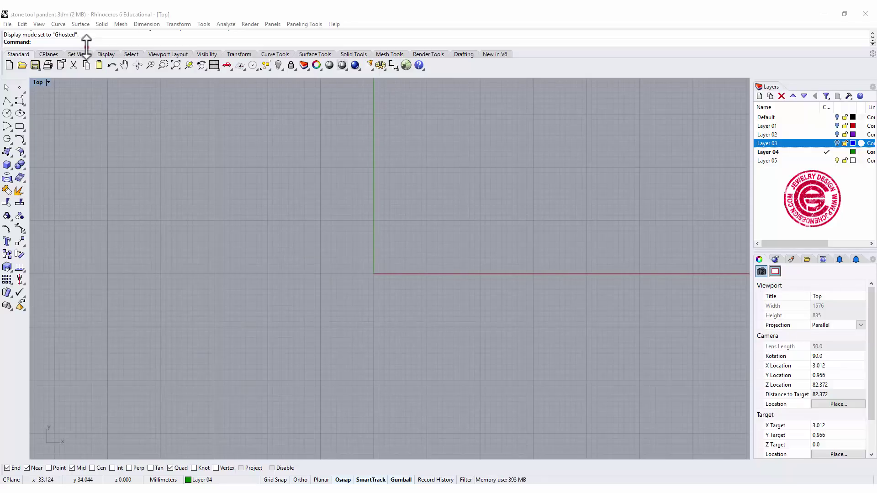
Switch to Rhinoceros and place the picture Levallois-technology.jpg in the Top view across the origin with the Picture command
{"action": "type", "text": "Pic"}
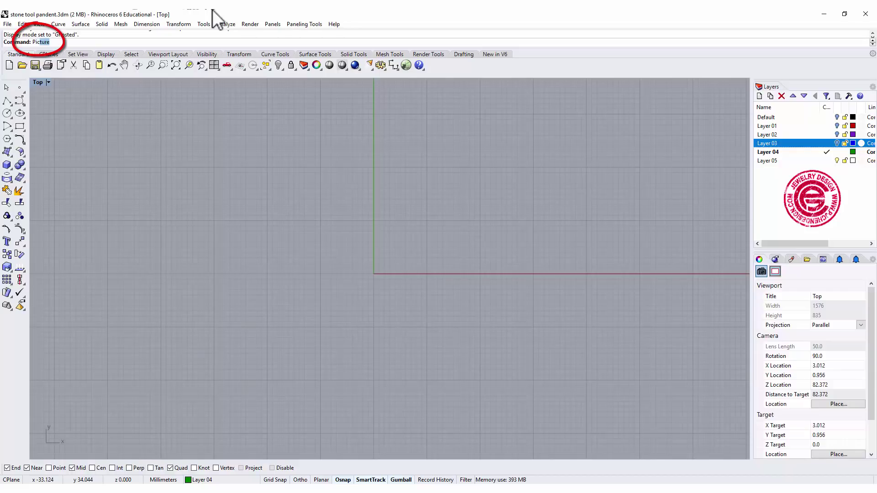
{"action": "key", "text": "Return"}
{"action": "left_click", "coordinate": [207, 98]}
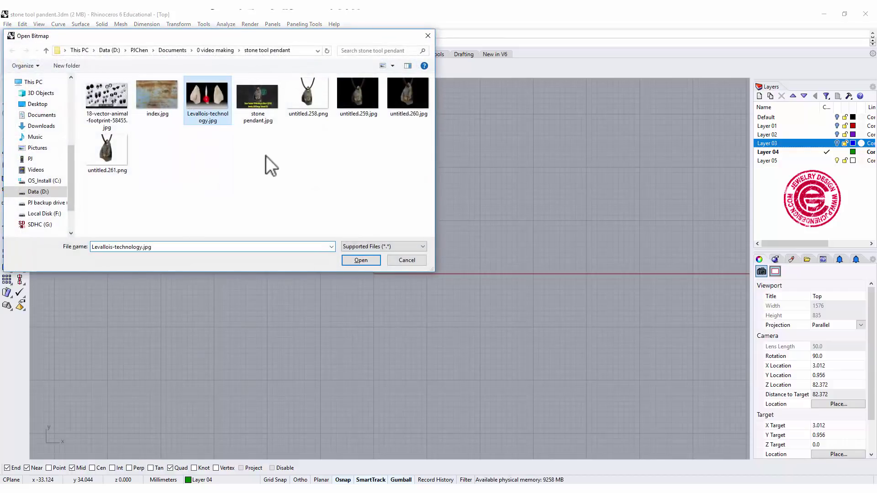
{"action": "left_click", "coordinate": [367, 260]}
{"action": "left_click", "coordinate": [292, 320]}
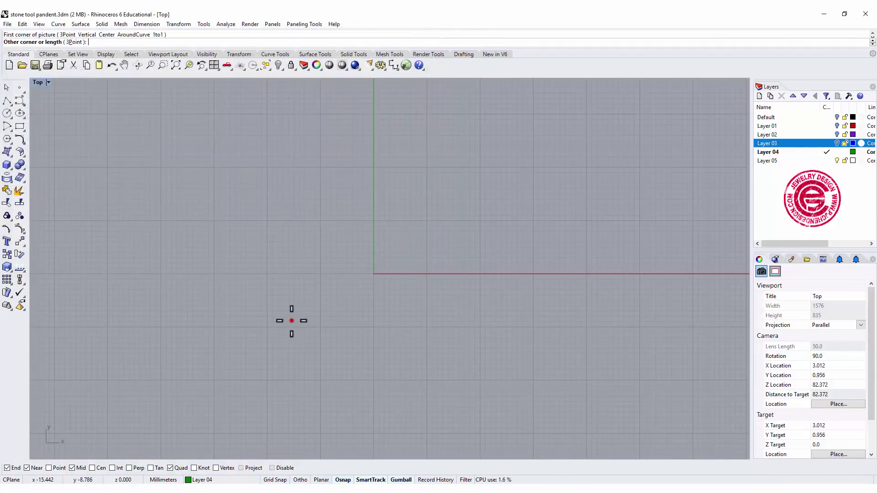
{"action": "left_click", "coordinate": [649, 143]}
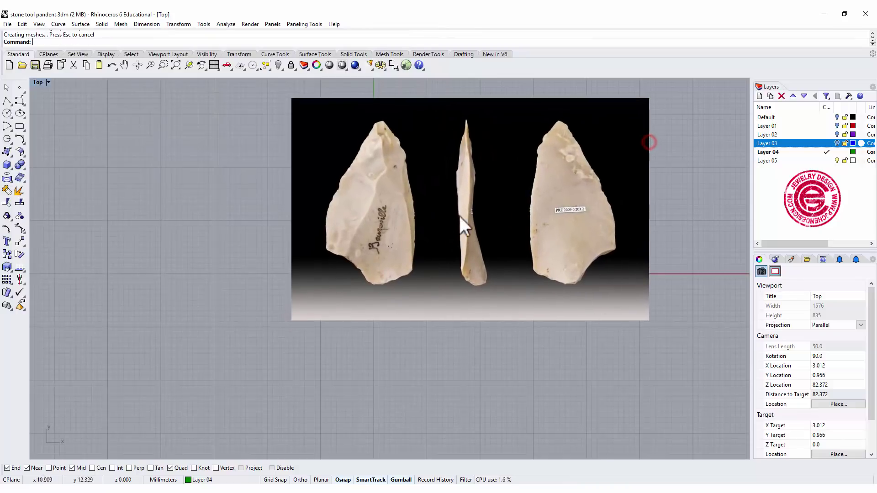
Lock the Levallois reference picture so it cannot be selected while tracing
{"action": "left_click", "coordinate": [437, 160]}
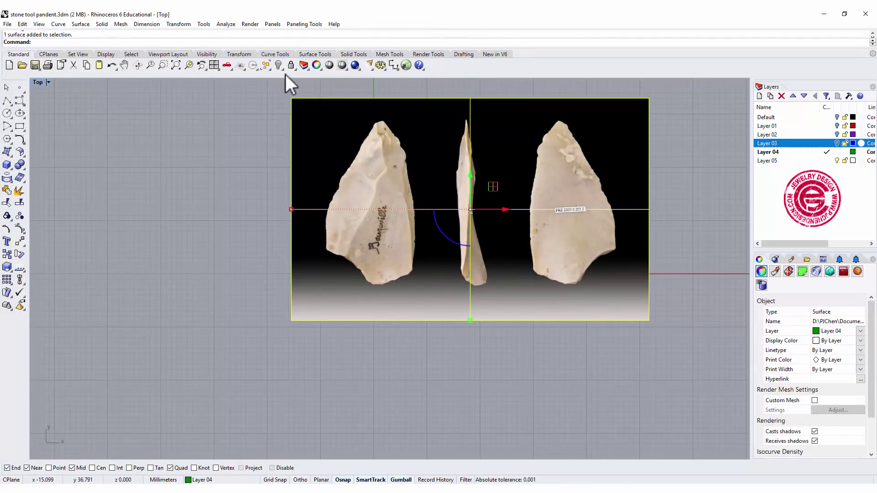
{"action": "left_click", "coordinate": [291, 65]}
{"action": "scroll", "coordinate": [361, 193], "scroll_direction": "up", "scroll_amount": 6}
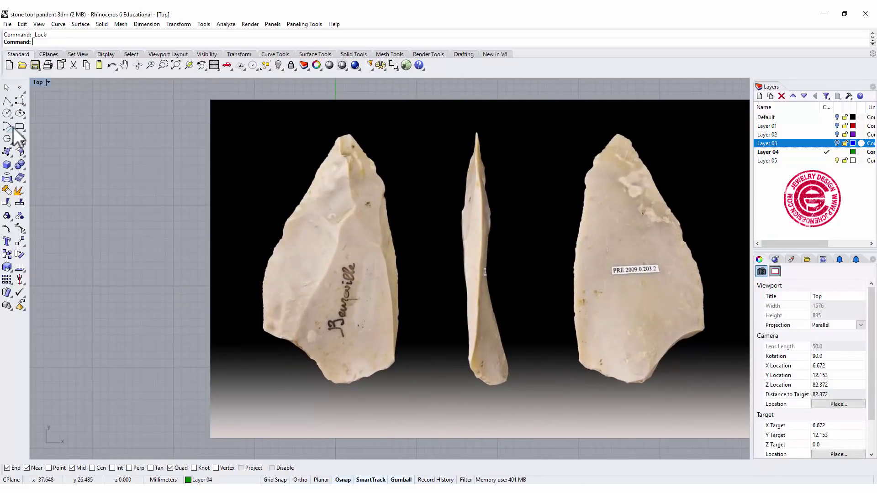
Start a degree 3 control point curve, set Layer 05's color to red (255, 0, 0) and make that layer current
{"action": "left_click", "coordinate": [20, 100]}
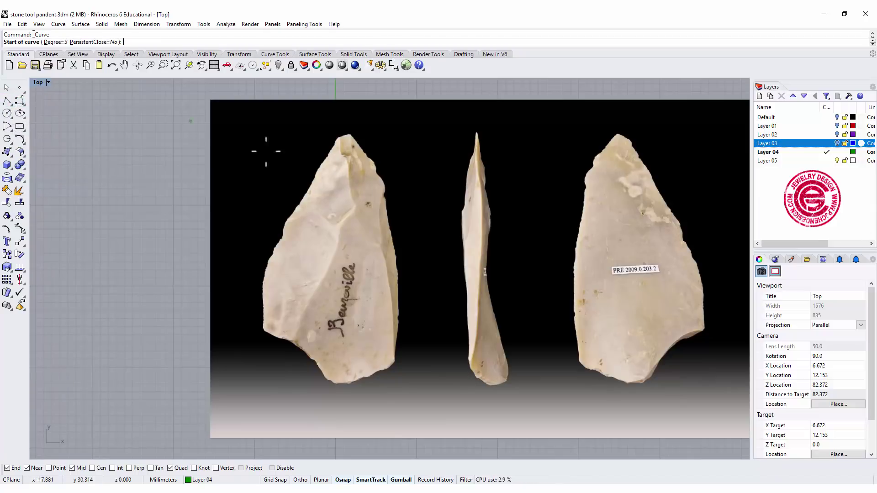
{"action": "scroll", "coordinate": [338, 134], "scroll_direction": "up", "scroll_amount": 2}
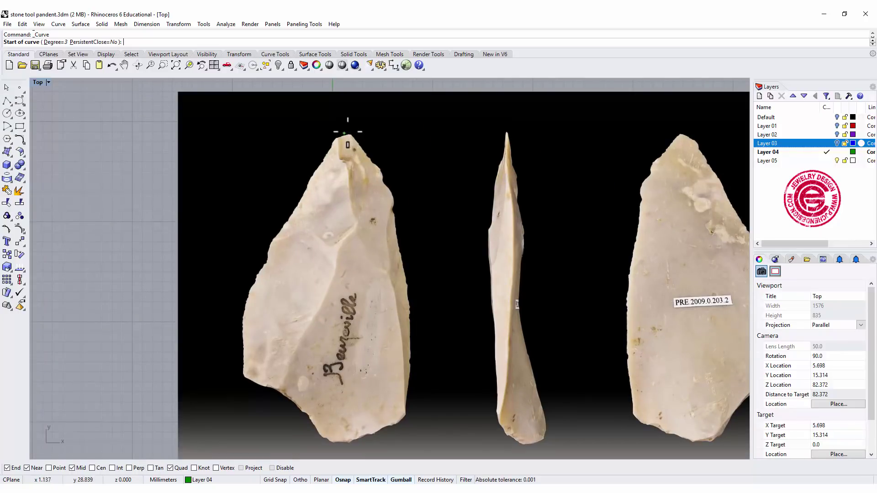
{"action": "left_click", "coordinate": [795, 161]}
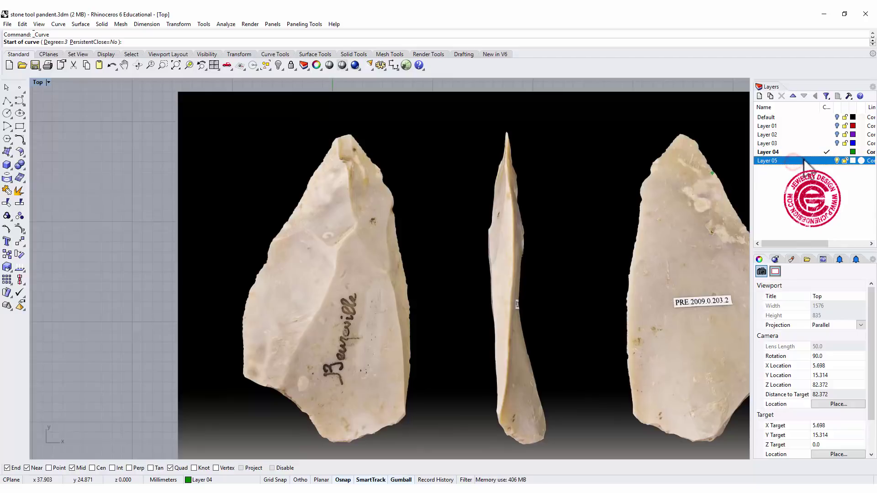
{"action": "left_click", "coordinate": [852, 161]}
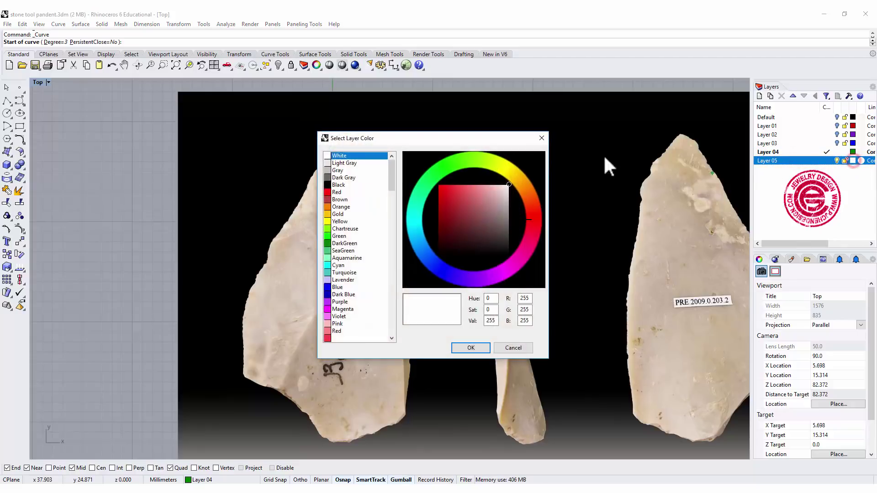
{"action": "left_click", "coordinate": [440, 187]}
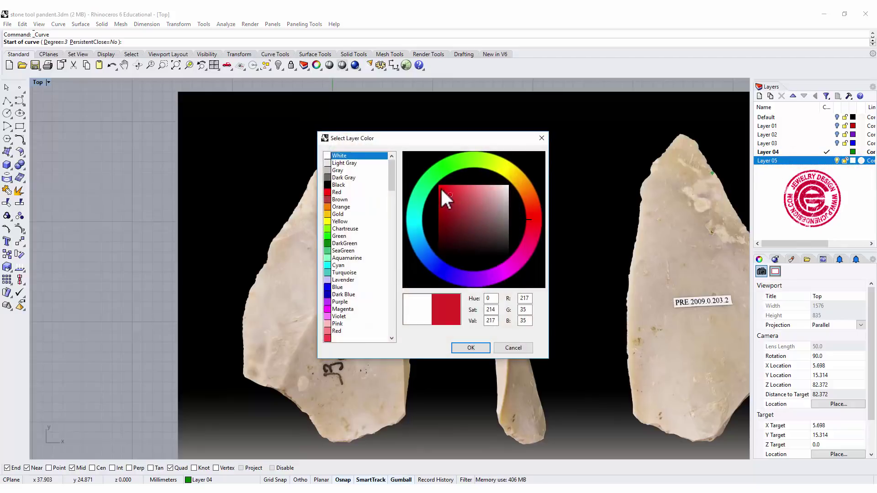
{"action": "left_click", "coordinate": [471, 348]}
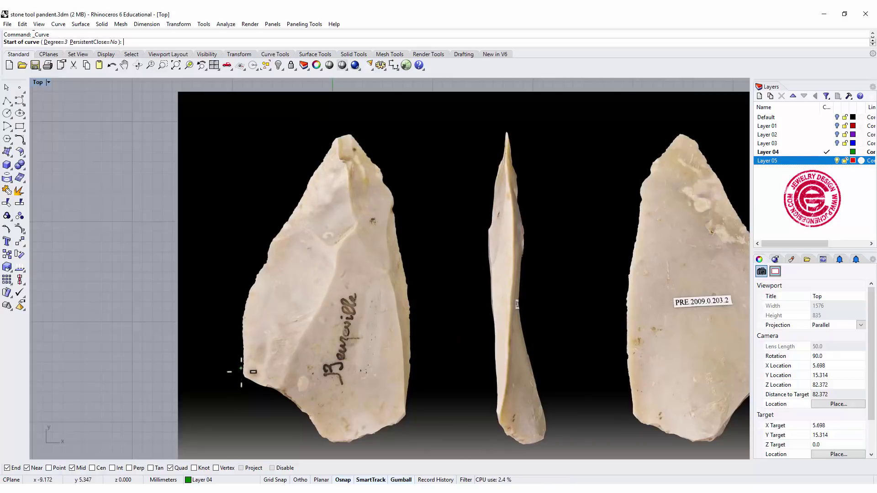
{"action": "double_click", "coordinate": [813, 161]}
Trace the tip of the first stone with curve points, from its upper left corner over the peak to the right slope
{"action": "scroll", "coordinate": [347, 135], "scroll_direction": "up", "scroll_amount": 3}
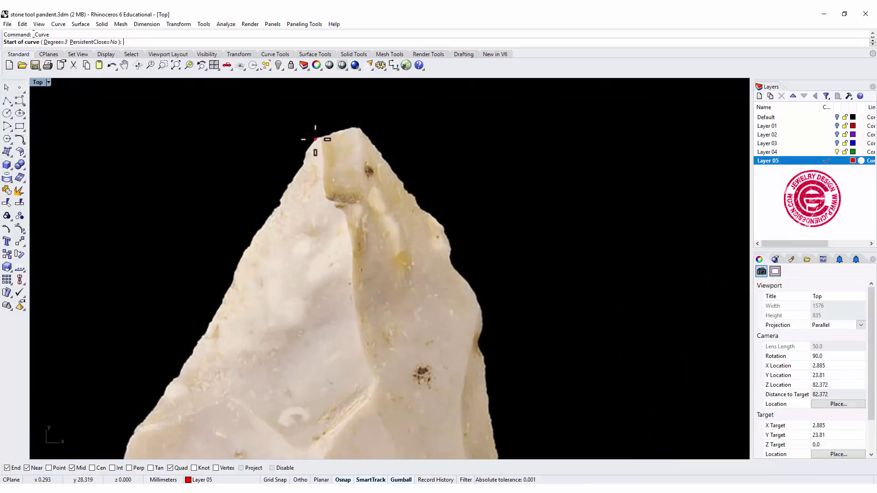
{"action": "left_click", "coordinate": [318, 137]}
{"action": "left_click", "coordinate": [331, 134]}
{"action": "left_click", "coordinate": [344, 128]}
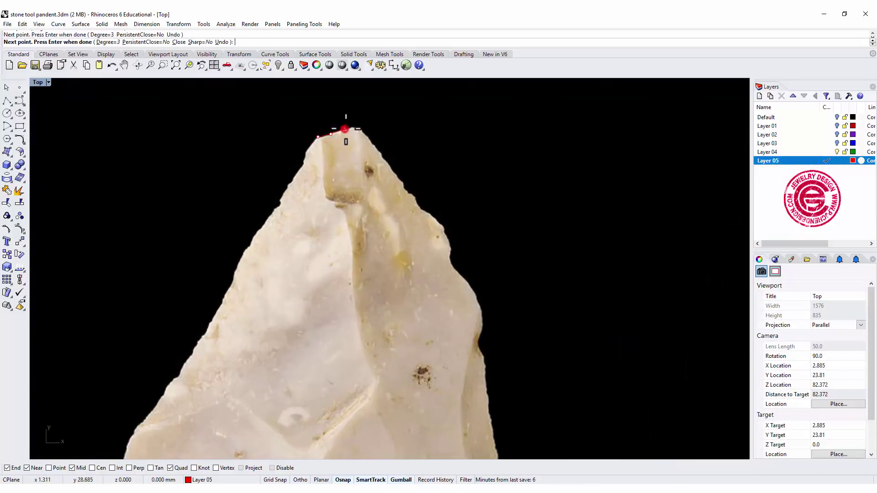
{"action": "left_click", "coordinate": [353, 126]}
{"action": "left_click", "coordinate": [364, 134]}
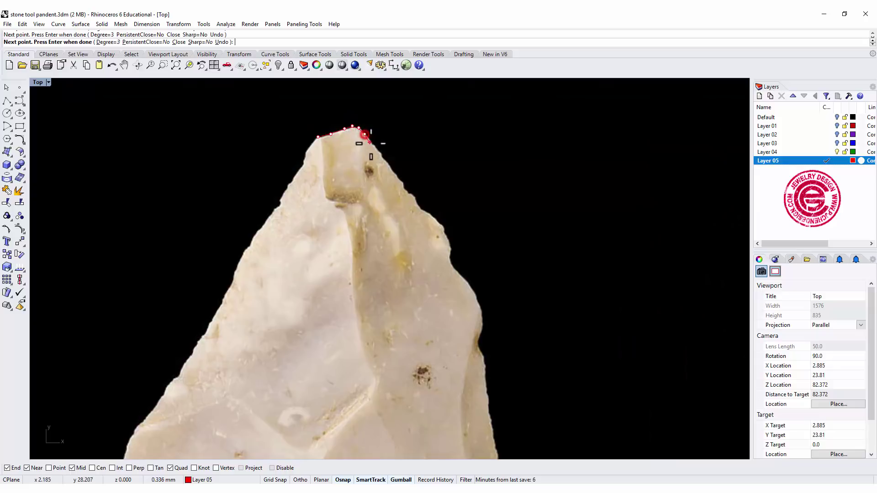
{"action": "left_click", "coordinate": [374, 146]}
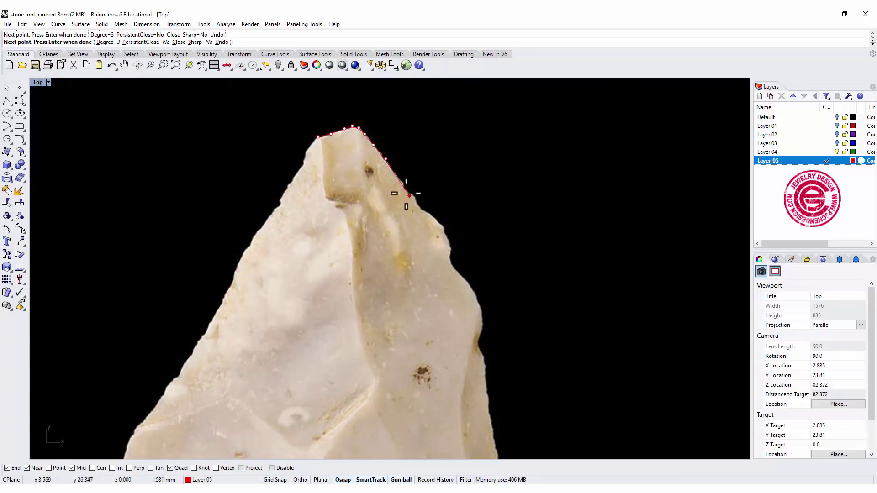
Continue the outline curve along the small jagged notches of the stone's upper right edge with closely spaced points
{"action": "scroll", "coordinate": [397, 185], "scroll_direction": "up", "scroll_amount": 5}
{"action": "left_click", "coordinate": [369, 118]}
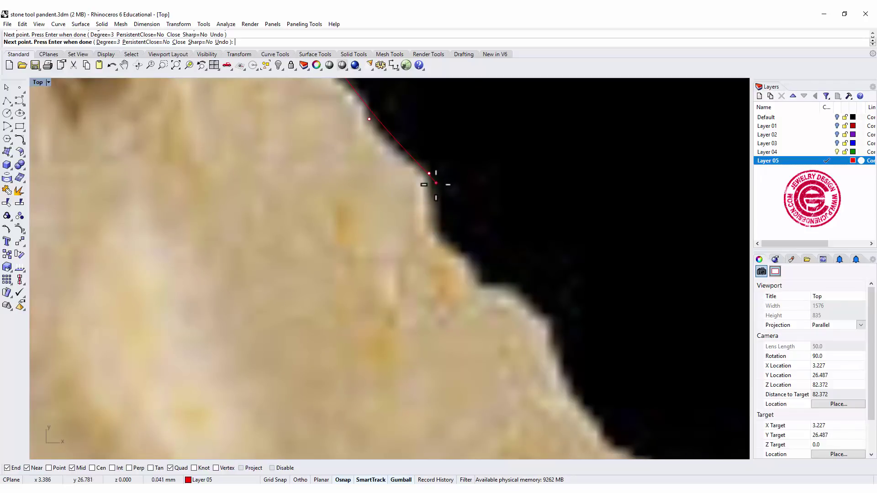
{"action": "left_click", "coordinate": [436, 183]}
{"action": "left_click", "coordinate": [432, 238]}
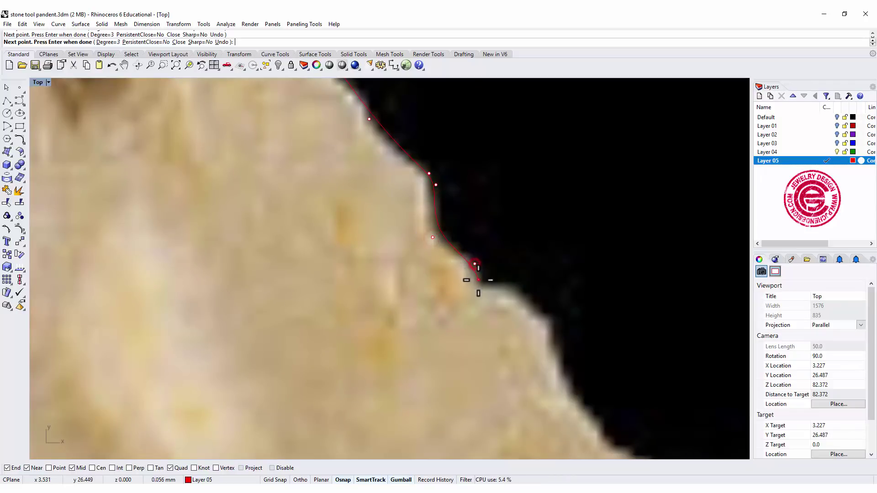
{"action": "scroll", "coordinate": [477, 286], "scroll_direction": "down", "scroll_amount": 3}
{"action": "right_click_drag", "start_coordinate": [477, 287], "coordinate": [397, 176]}
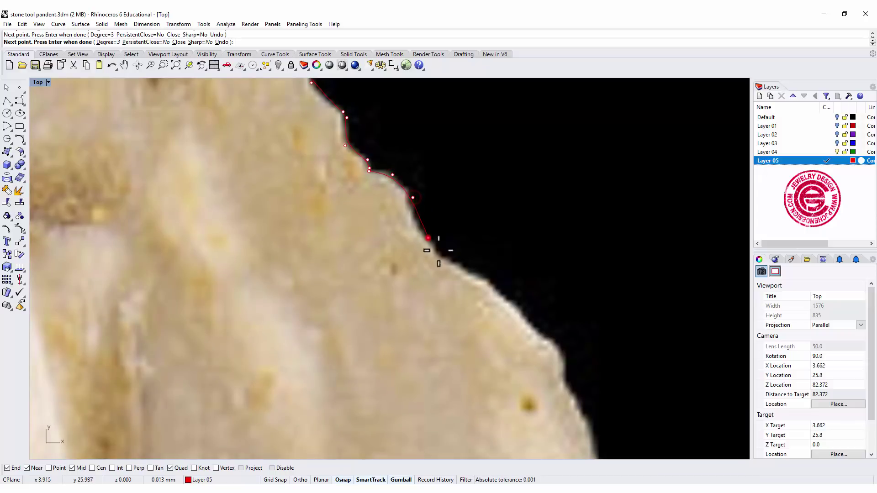
{"action": "scroll", "coordinate": [455, 254], "scroll_direction": "down", "scroll_amount": 14}
{"action": "right_click_drag", "start_coordinate": [463, 263], "coordinate": [418, 175]}
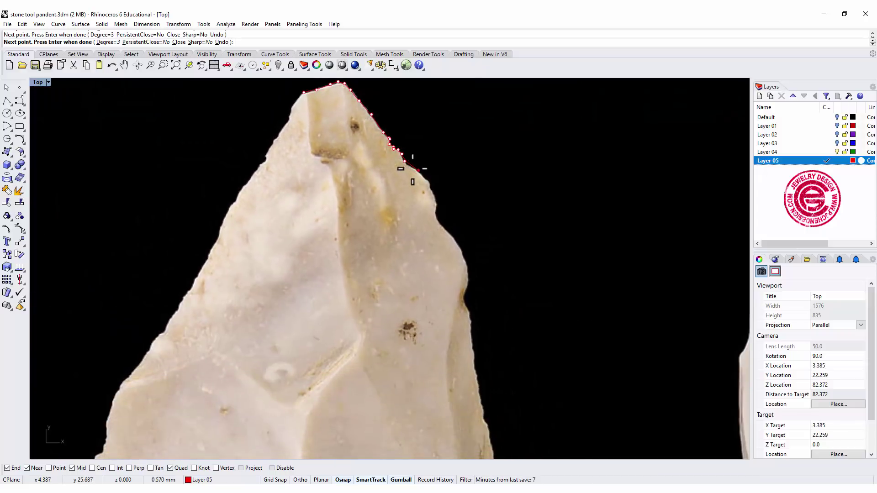
Continue the outline down the stone's right edge, around the bulge and into the small notch below it
{"action": "left_click", "coordinate": [427, 179]}
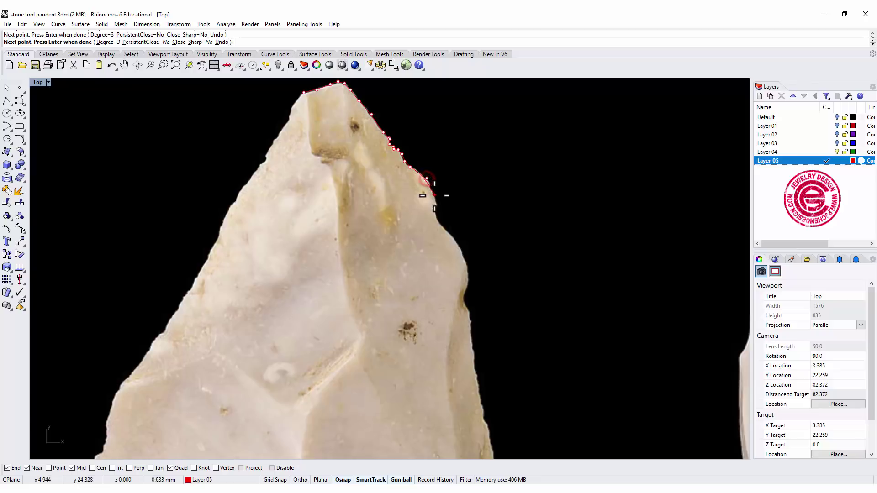
{"action": "left_click", "coordinate": [435, 206]}
{"action": "left_click", "coordinate": [433, 217]}
{"action": "left_click", "coordinate": [446, 233]}
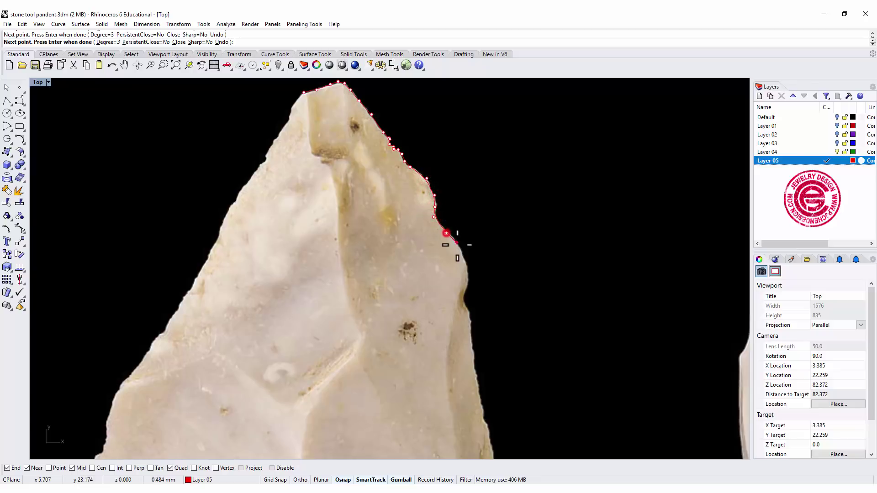
{"action": "left_click", "coordinate": [460, 249]}
{"action": "left_click", "coordinate": [468, 271]}
{"action": "left_click", "coordinate": [467, 284]}
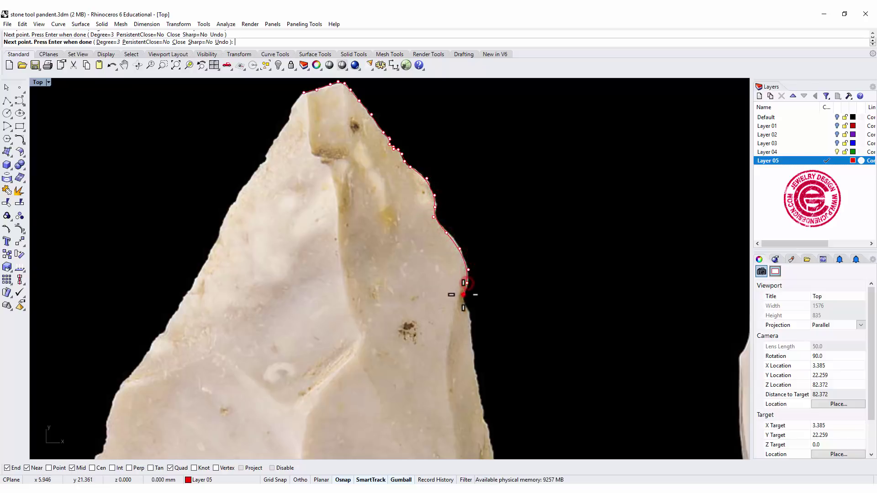
{"action": "left_click", "coordinate": [464, 295]}
{"action": "left_click", "coordinate": [461, 305]}
Trace the long, gently curving middle of the stone's right side with widely spaced curve points
{"action": "scroll", "coordinate": [472, 310], "scroll_direction": "down", "scroll_amount": 4}
{"action": "right_click_drag", "start_coordinate": [472, 314], "coordinate": [473, 141]}
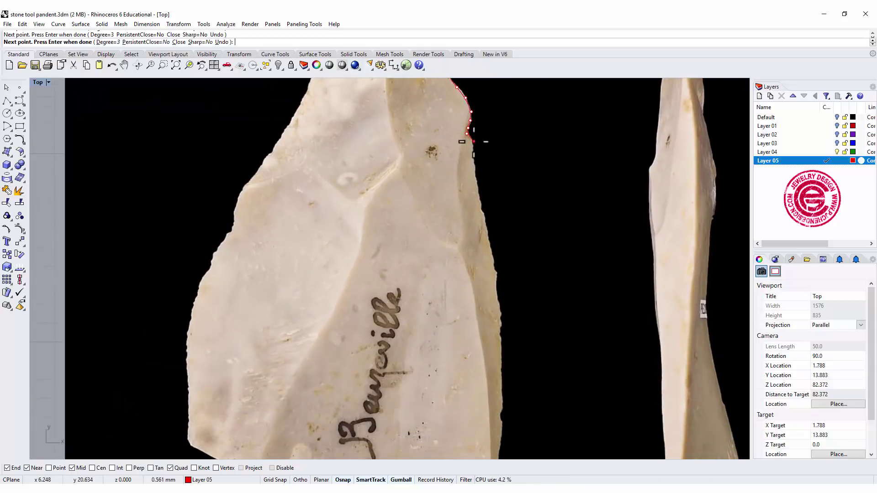
{"action": "left_click", "coordinate": [473, 161]}
{"action": "left_click", "coordinate": [475, 182]}
{"action": "left_click", "coordinate": [485, 222]}
{"action": "left_click", "coordinate": [494, 260]}
{"action": "left_click", "coordinate": [500, 288]}
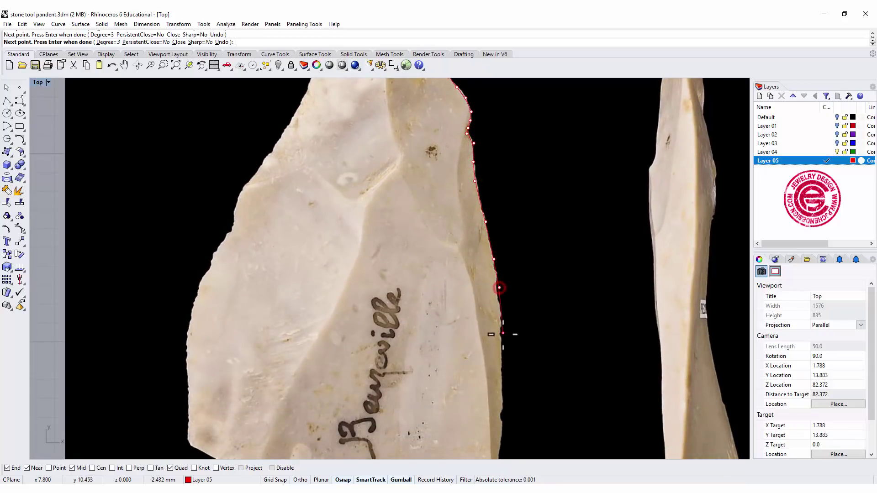
Trace the lower right side past its slight indentation and around the stone's lower right corner
{"action": "right_click_drag", "start_coordinate": [516, 349], "coordinate": [542, 221]}
{"action": "left_click", "coordinate": [528, 216]}
{"action": "left_click", "coordinate": [528, 259]}
{"action": "left_click", "coordinate": [530, 281]}
{"action": "left_click", "coordinate": [526, 290]}
{"action": "left_click", "coordinate": [526, 298]}
{"action": "left_click", "coordinate": [528, 307]}
{"action": "left_click", "coordinate": [512, 400]}
{"action": "left_click", "coordinate": [494, 410]}
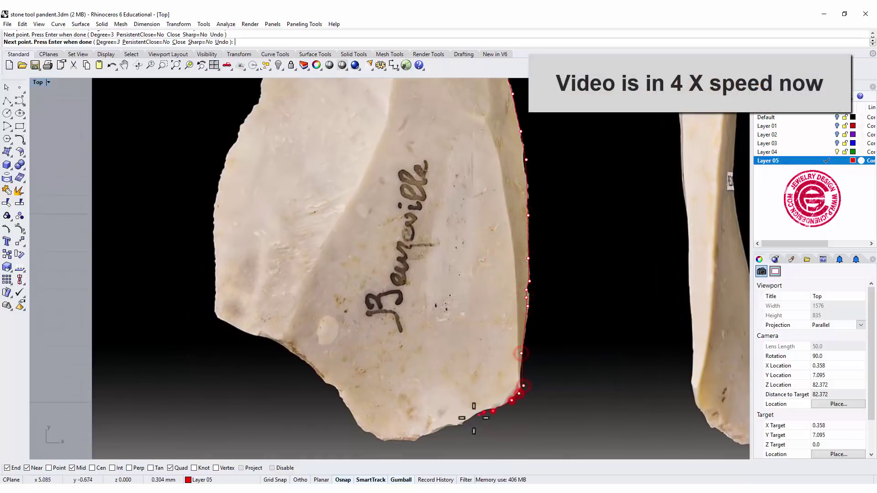
Trace the stone's bottom edge around the rounded base and up the concave slope to the lower left corner
{"action": "left_click", "coordinate": [467, 419]}
{"action": "left_click", "coordinate": [439, 428]}
{"action": "left_click", "coordinate": [404, 443]}
{"action": "left_click", "coordinate": [373, 436]}
{"action": "left_click", "coordinate": [342, 404]}
{"action": "left_click", "coordinate": [301, 354]}
{"action": "left_click", "coordinate": [283, 344]}
{"action": "left_click", "coordinate": [261, 336]}
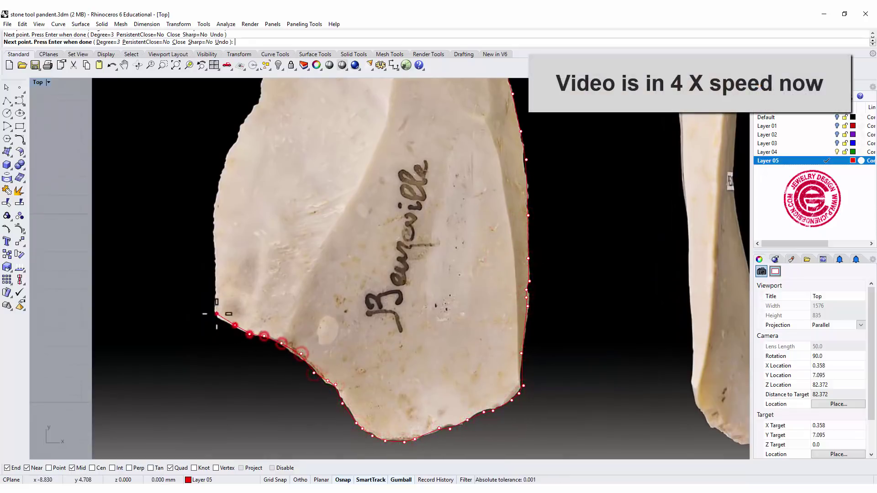
{"action": "left_click", "coordinate": [216, 313]}
Trace the stone's left side upward from the lower left corner through the stepped shoulder
{"action": "left_click", "coordinate": [216, 249]}
{"action": "left_click", "coordinate": [223, 159]}
{"action": "right_click_drag", "start_coordinate": [271, 140], "coordinate": [276, 316]}
{"action": "left_click", "coordinate": [257, 282]}
{"action": "left_click", "coordinate": [269, 262]}
{"action": "left_click", "coordinate": [269, 243]}
{"action": "left_click", "coordinate": [282, 228]}
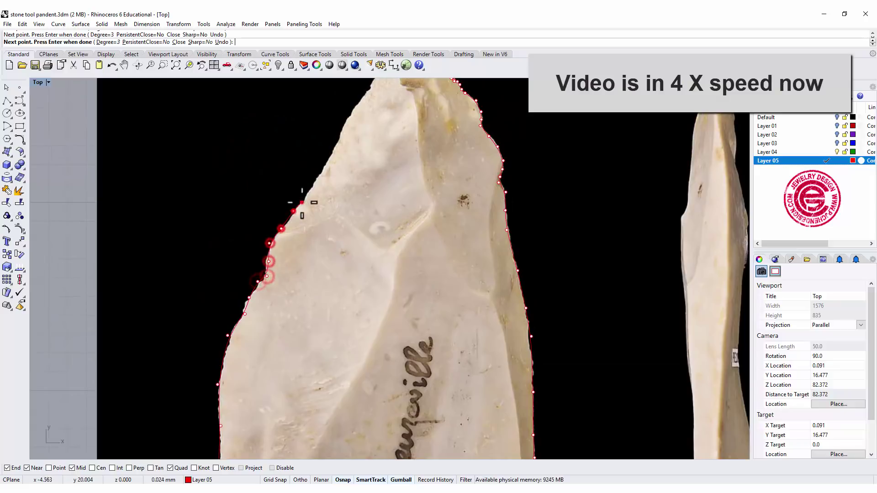
Trace the upper left edge to the tip and close the outline at its starting point
{"action": "left_click", "coordinate": [302, 202]}
{"action": "left_click", "coordinate": [313, 187]}
{"action": "left_click", "coordinate": [341, 131]}
{"action": "right_click_drag", "start_coordinate": [345, 120], "coordinate": [329, 235]}
{"action": "left_click", "coordinate": [355, 205]}
{"action": "left_click", "coordinate": [370, 177]}
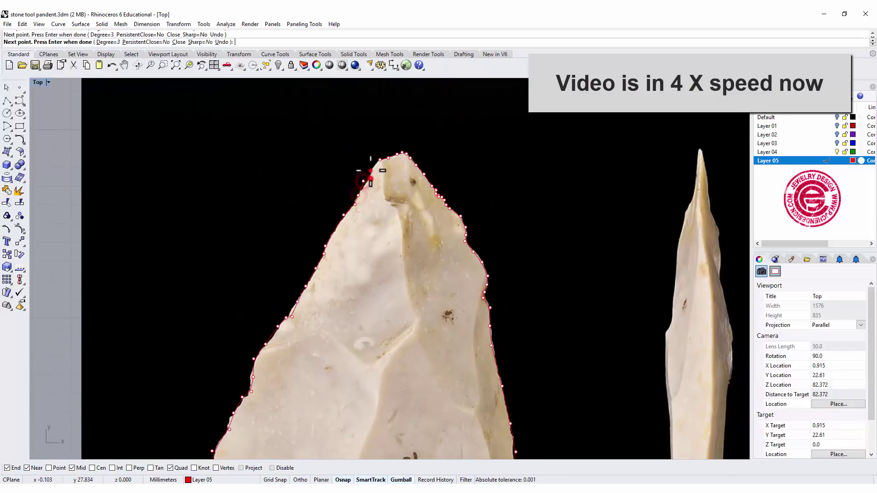
{"action": "left_click", "coordinate": [379, 163]}
{"action": "scroll", "coordinate": [391, 114], "scroll_direction": "down", "scroll_amount": 6}
{"action": "right_click_drag", "start_coordinate": [445, 291], "coordinate": [401, 266]}
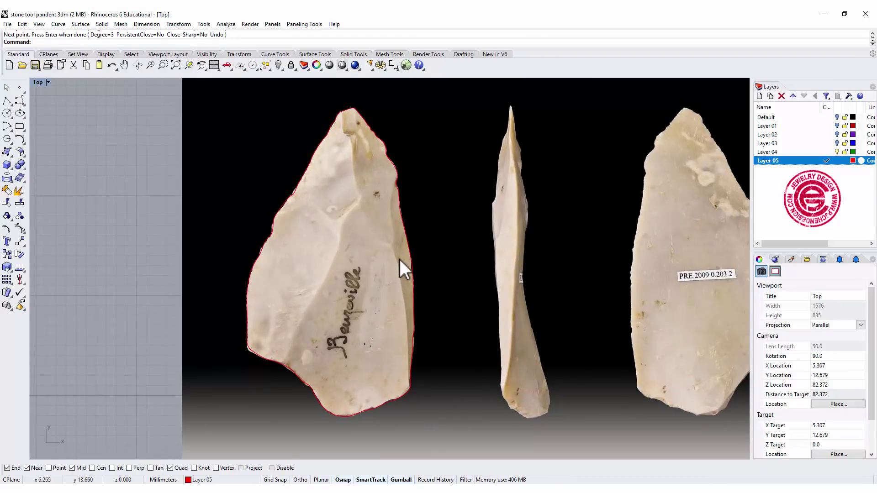
Unlock the reference picture and move it clear of the traced outline, toward the positive X side
{"action": "scroll", "coordinate": [400, 259], "scroll_direction": "down", "scroll_amount": 4}
{"action": "right_click_drag", "start_coordinate": [473, 223], "coordinate": [442, 253]}
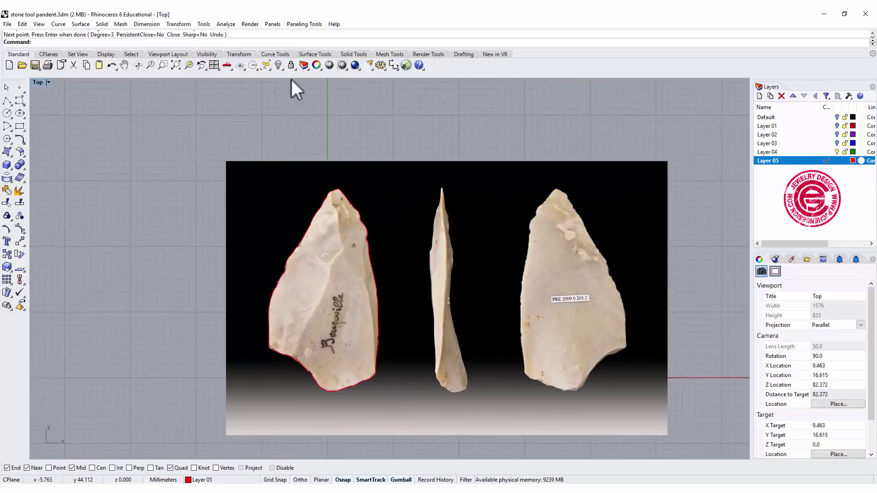
{"action": "left_click", "coordinate": [503, 237]}
{"action": "scroll", "coordinate": [503, 237], "scroll_direction": "down", "scroll_amount": 3}
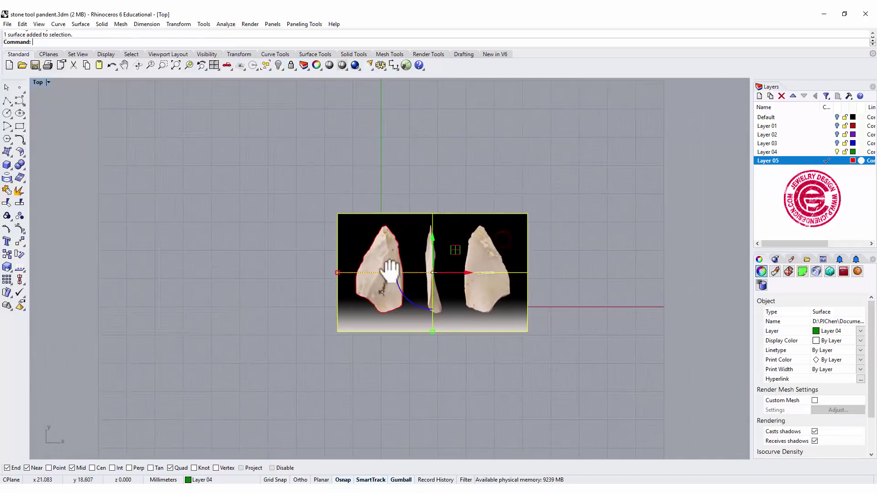
{"action": "left_click_drag", "start_coordinate": [389, 255], "coordinate": [519, 207]}
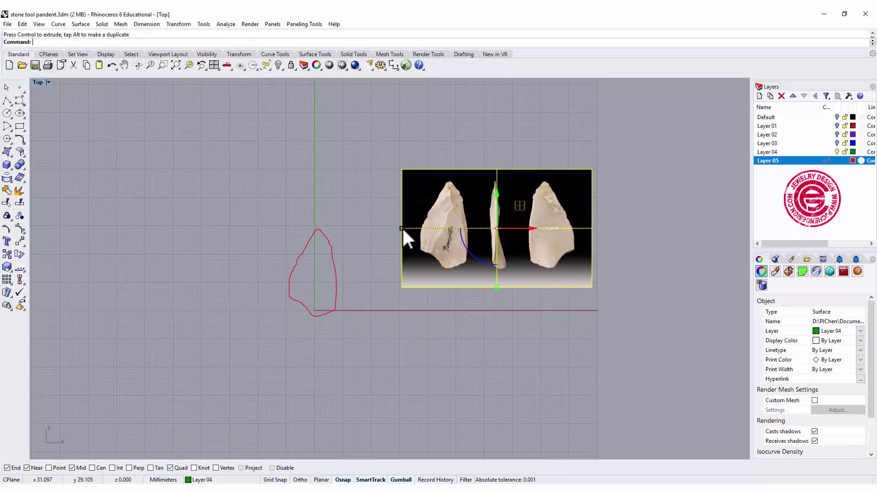
Scale the reference picture down to roughly a third of its size and move it closer to the outline
{"action": "left_click_drag", "start_coordinate": [402, 227], "coordinate": [463, 228]}
{"action": "scroll", "coordinate": [490, 228], "scroll_direction": "up", "scroll_amount": 10}
{"action": "right_click_drag", "start_coordinate": [507, 237], "coordinate": [569, 210]}
{"action": "left_click", "coordinate": [524, 221]}
{"action": "left_click_drag", "start_coordinate": [589, 182], "coordinate": [402, 199]}
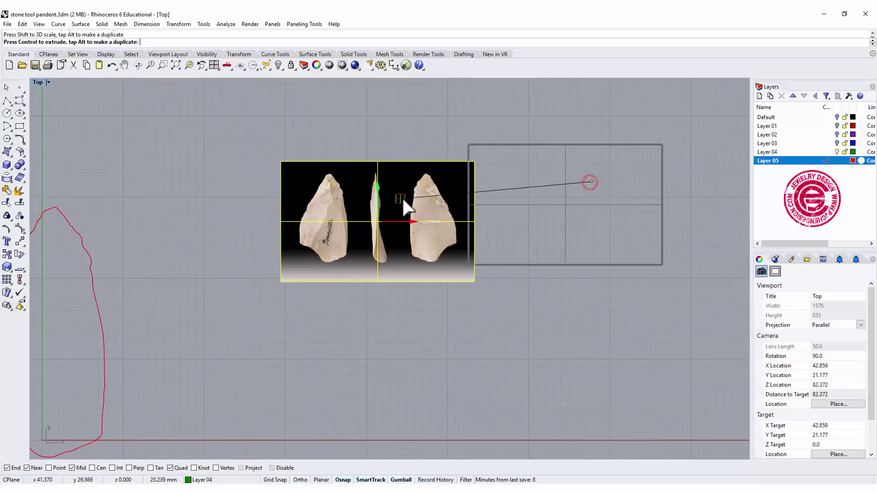
{"action": "scroll", "coordinate": [351, 285], "scroll_direction": "down", "scroll_amount": 4}
{"action": "scroll", "coordinate": [314, 323], "scroll_direction": "up", "scroll_amount": 2}
{"action": "right_click_drag", "start_coordinate": [314, 324], "coordinate": [498, 307]}
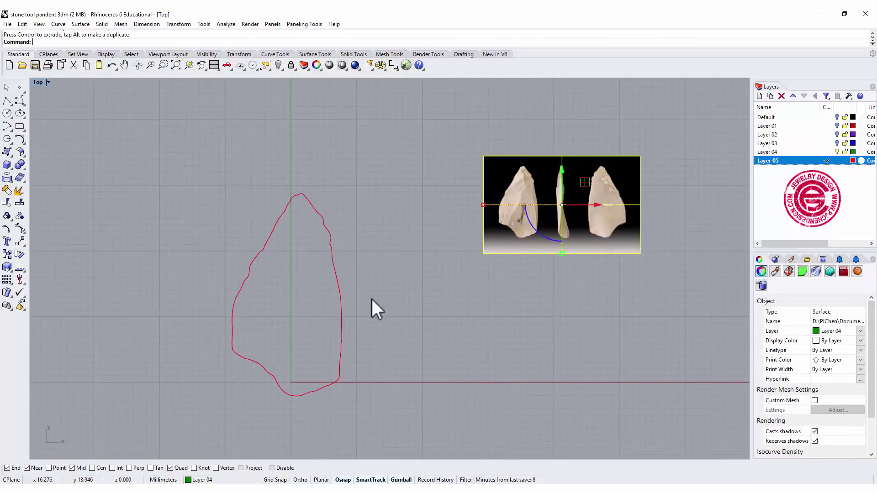
Extrude the closed stone outline straight into a solid, about 4.3 mm to both sides of the curve
{"action": "left_click", "coordinate": [342, 304]}
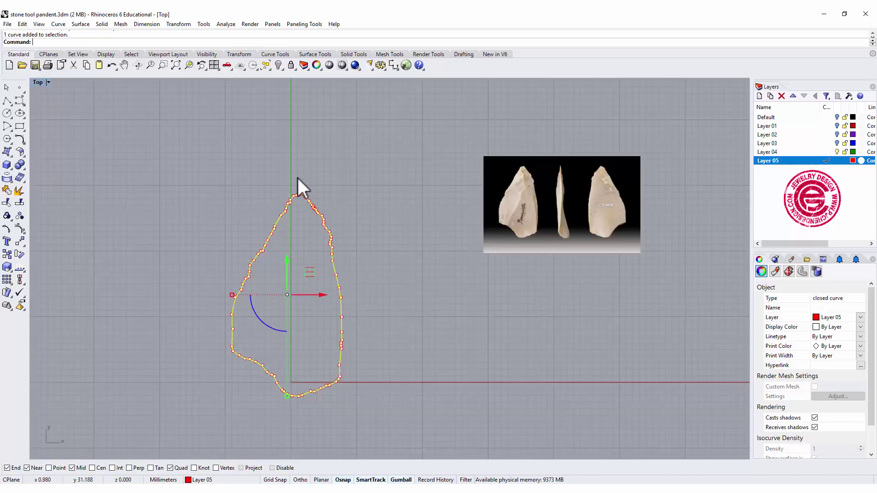
{"action": "scroll", "coordinate": [305, 195], "scroll_direction": "up", "scroll_amount": 5}
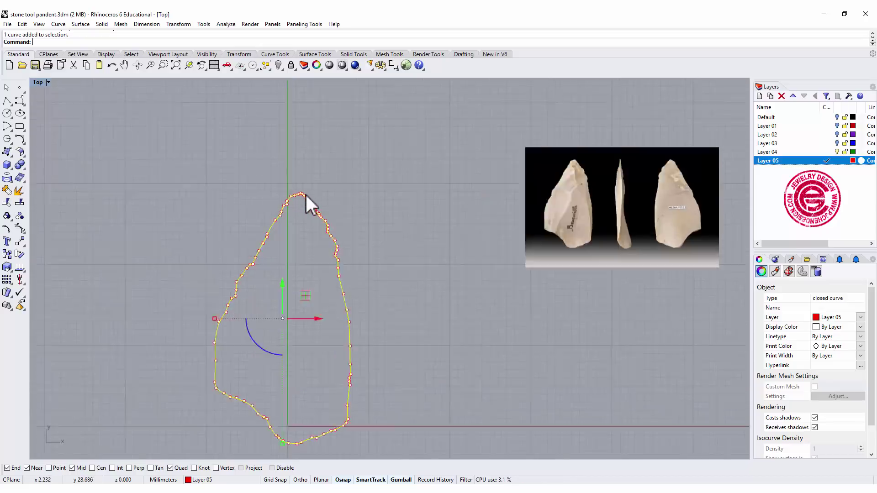
{"action": "scroll", "coordinate": [324, 222], "scroll_direction": "up", "scroll_amount": 2}
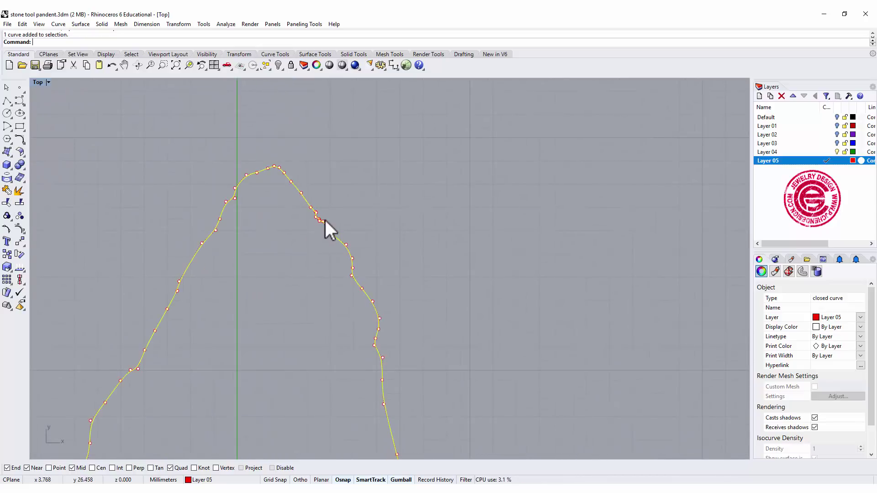
{"action": "scroll", "coordinate": [325, 219], "scroll_direction": "down", "scroll_amount": 2}
{"action": "scroll", "coordinate": [325, 220], "scroll_direction": "down", "scroll_amount": 2}
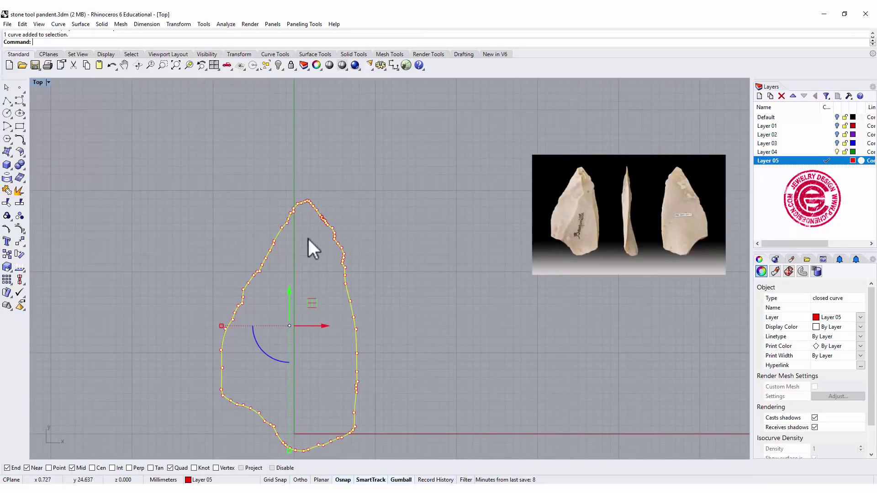
{"action": "right_click_drag", "start_coordinate": [309, 239], "coordinate": [305, 177]}
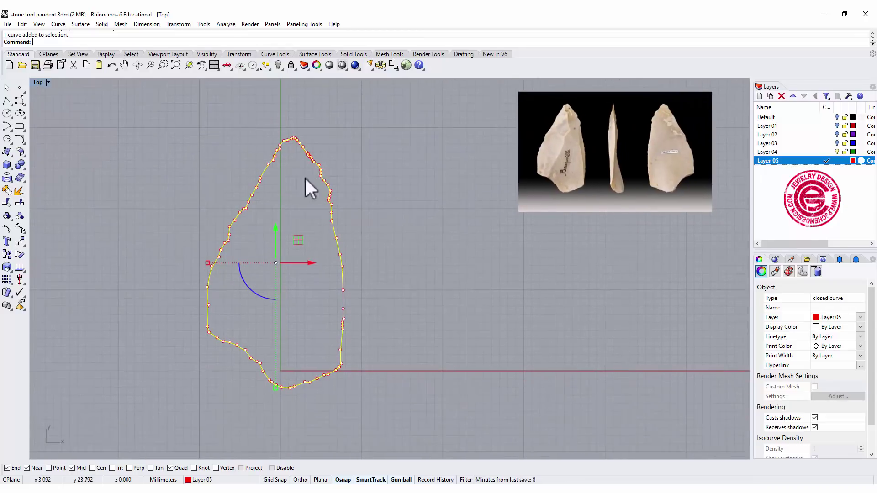
{"action": "double_click", "coordinate": [38, 83]}
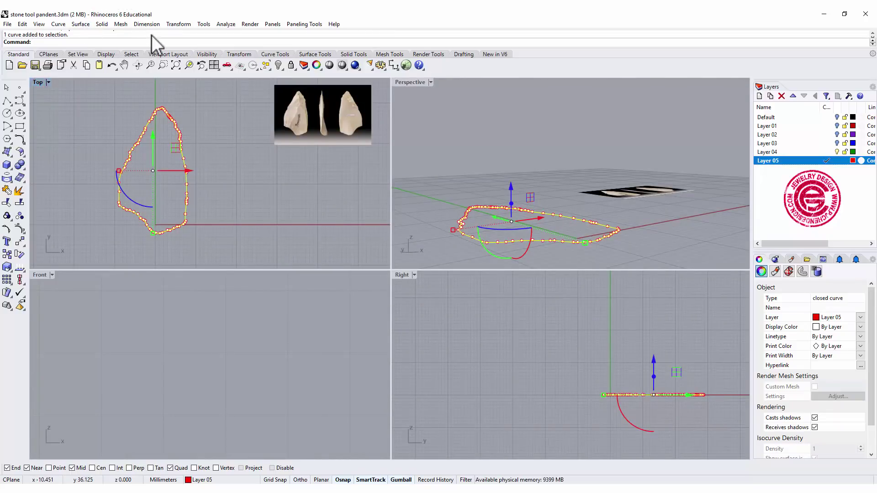
{"action": "left_click", "coordinate": [103, 24]}
{"action": "mouse_move", "coordinate": [119, 185]}
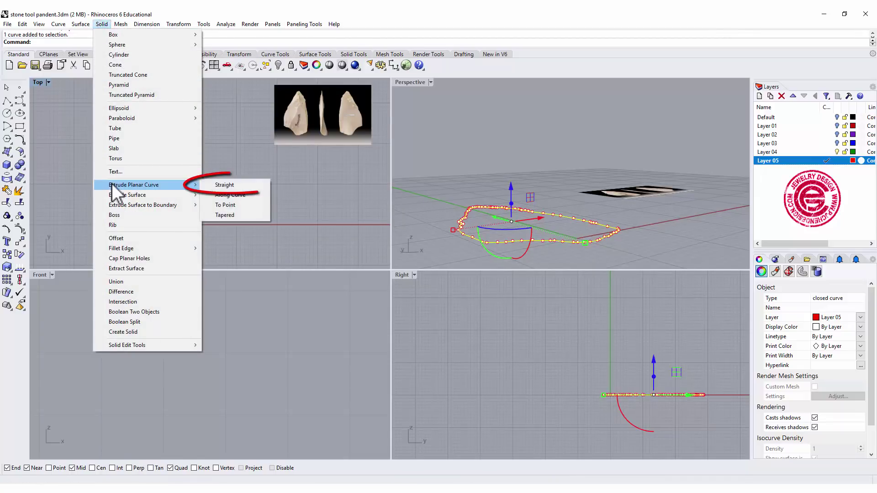
{"action": "left_click", "coordinate": [215, 185]}
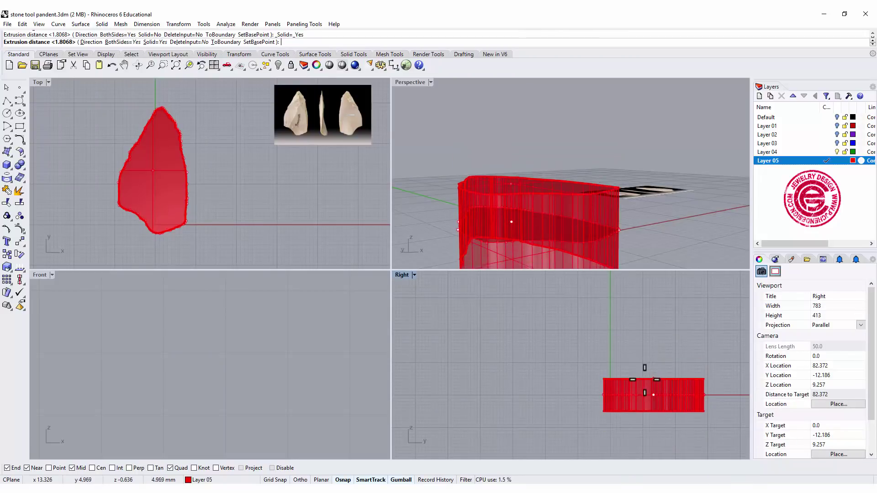
{"action": "left_click", "coordinate": [641, 380]}
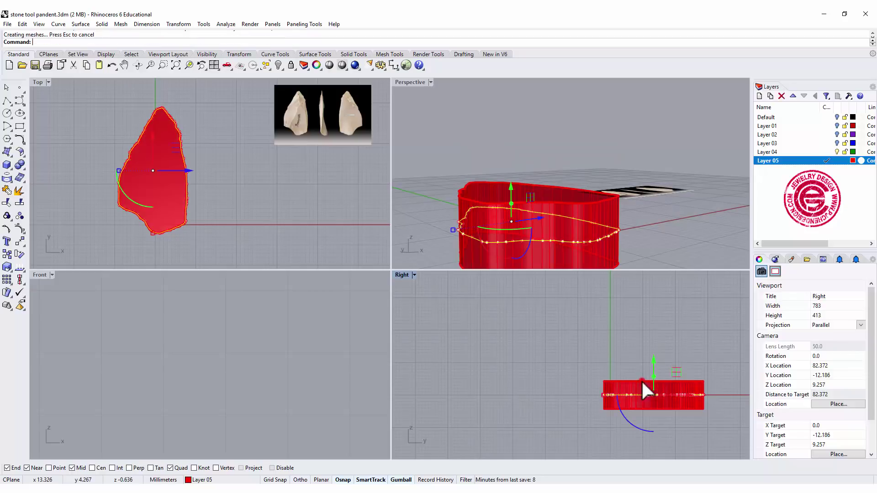
Select the extruded stone solid and scale it slightly thinner along its vertical thickness
{"action": "left_click", "coordinate": [503, 315]}
{"action": "right_click_drag", "start_coordinate": [626, 223], "coordinate": [612, 244]}
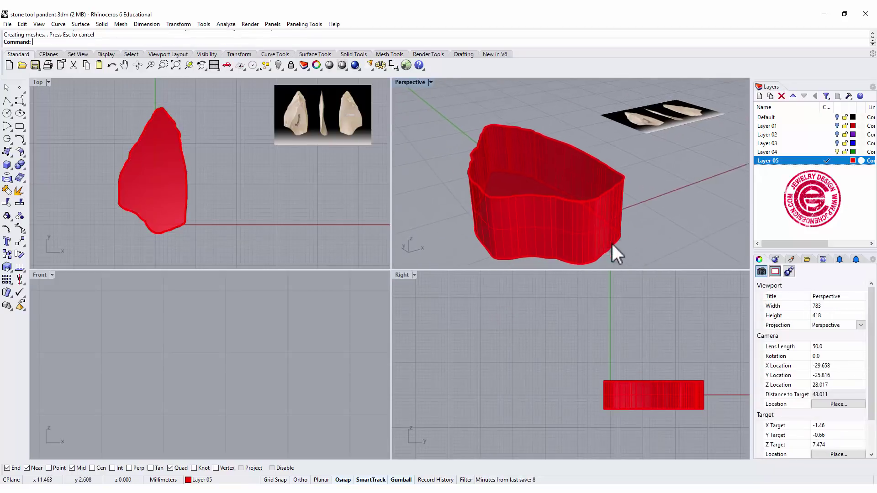
{"action": "scroll", "coordinate": [579, 209], "scroll_direction": "up", "scroll_amount": 4}
{"action": "left_click", "coordinate": [665, 397]}
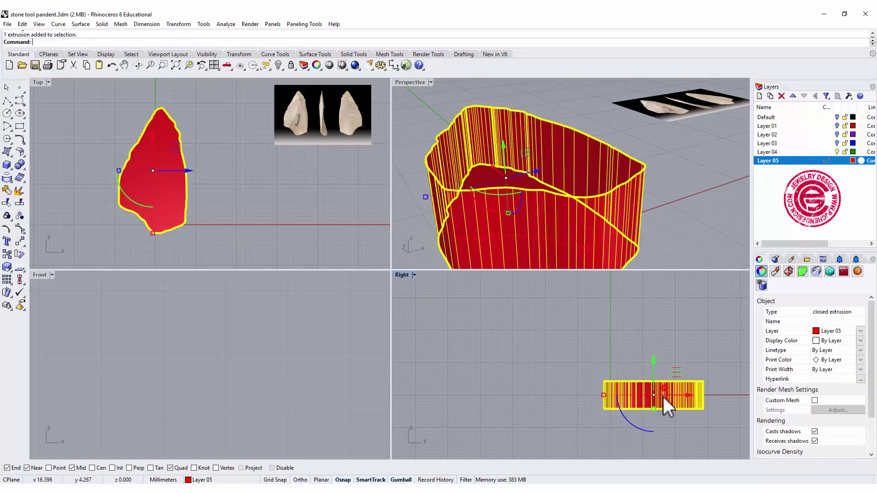
{"action": "left_click", "coordinate": [652, 405]}
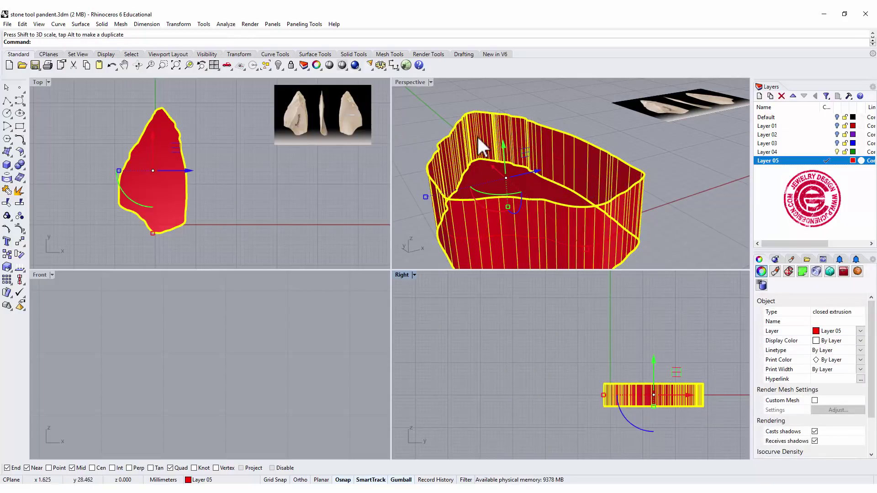
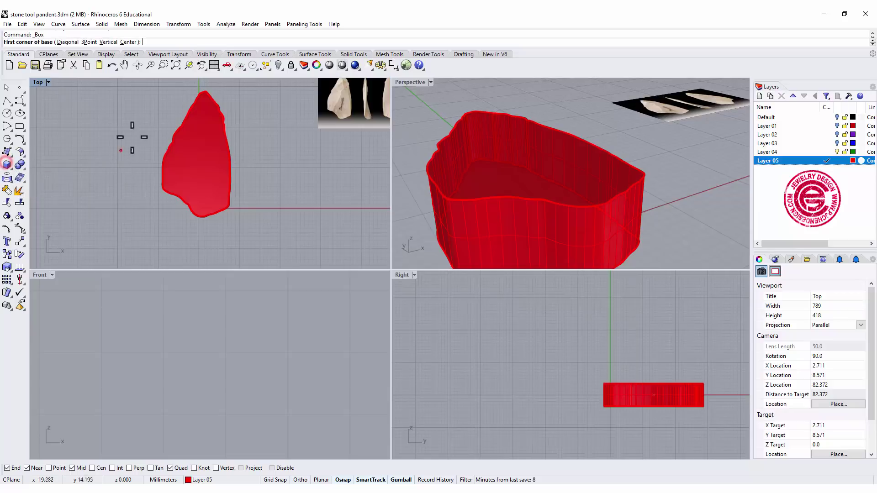
Draw a solid box over the stone's middle and broad end, leaving the pointed tip uncovered and rising above the stone
{"action": "left_click", "coordinate": [140, 105]}
{"action": "left_click", "coordinate": [275, 239]}
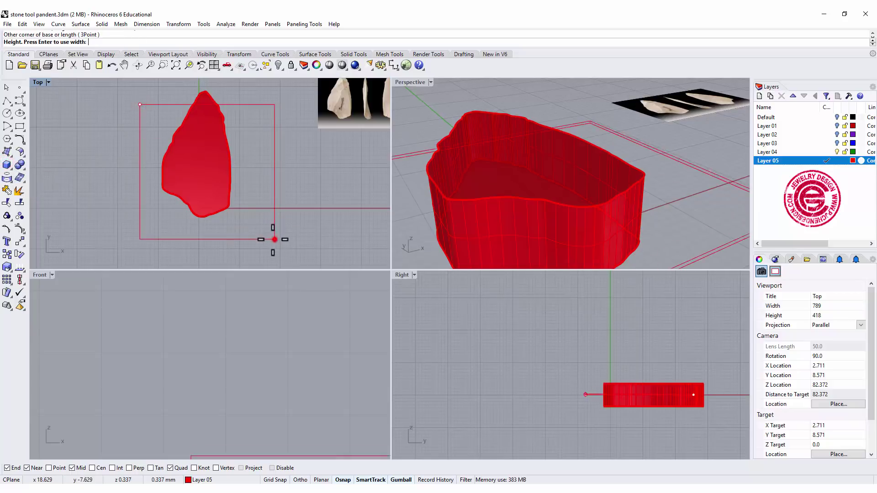
{"action": "left_click", "coordinate": [561, 353]}
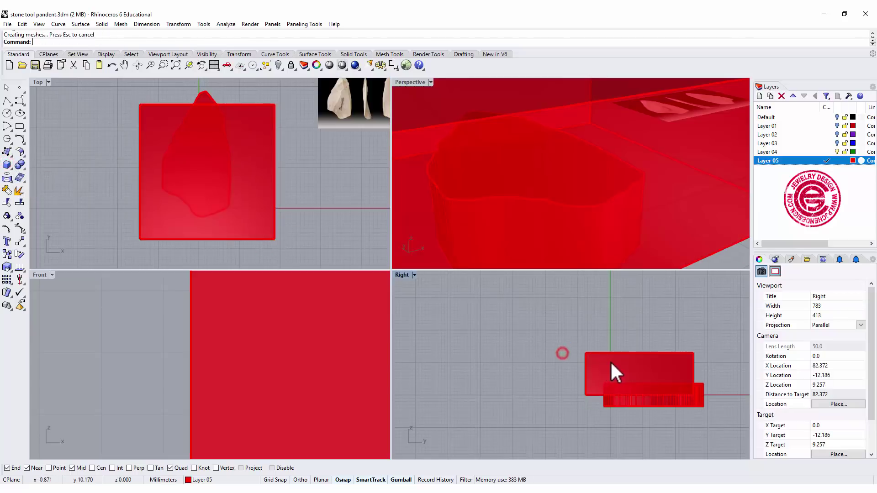
Make Layer 04 the current layer and move the new box onto it
{"action": "left_click", "coordinate": [609, 363]}
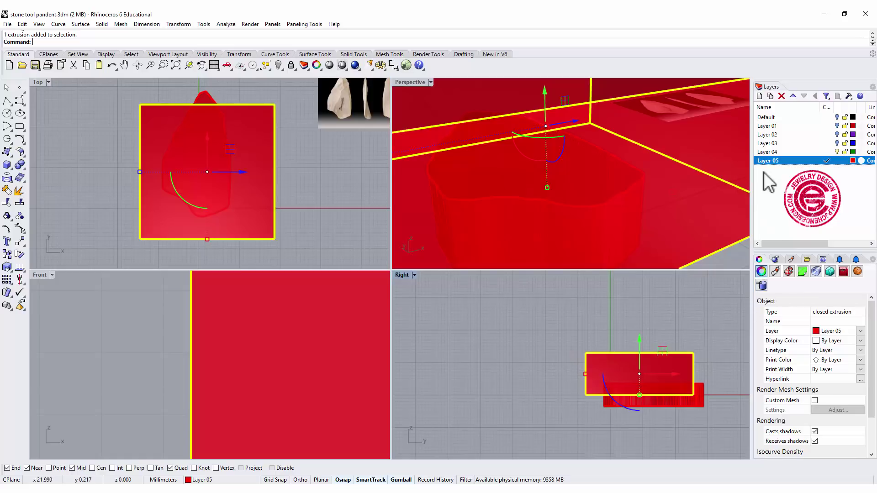
{"action": "left_click", "coordinate": [790, 152]}
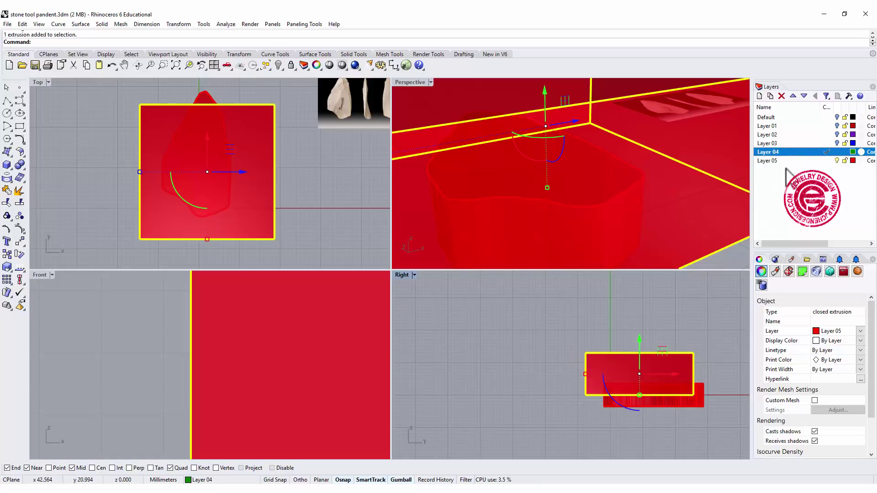
{"action": "right_click", "coordinate": [799, 148]}
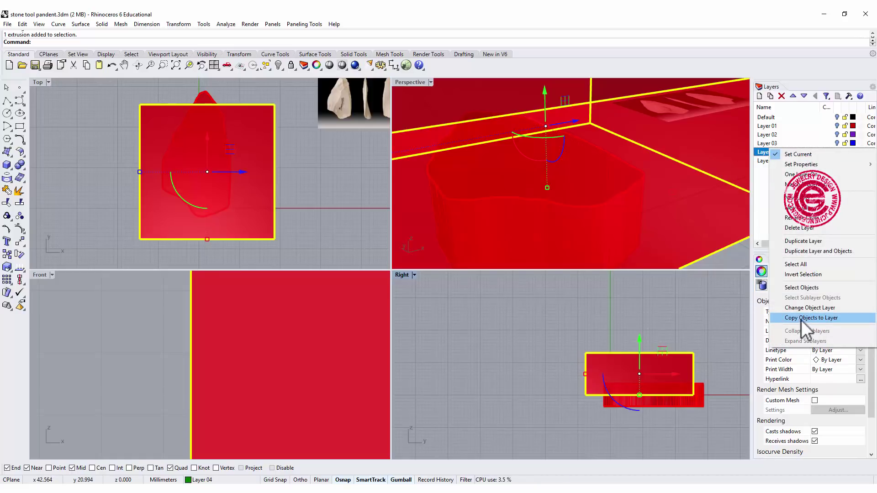
{"action": "left_click", "coordinate": [813, 309]}
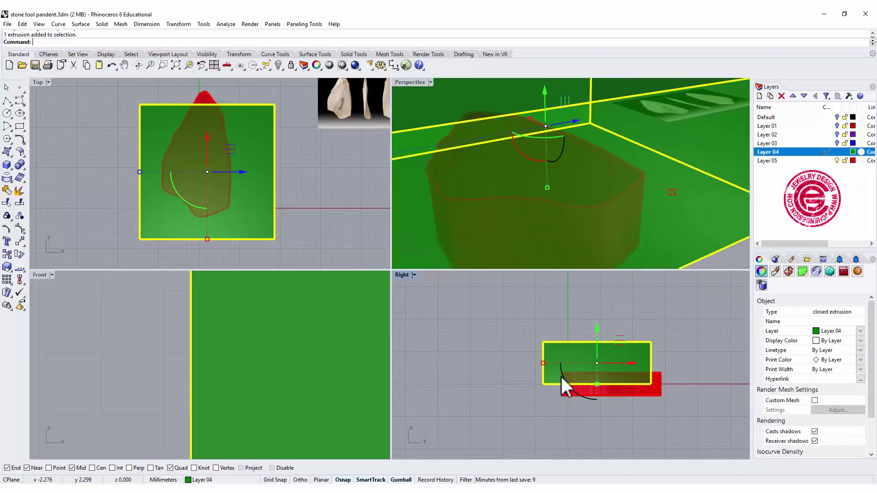
Tilt the box in the side view so it slopes down toward the stone's broad end, and raise it slightly
{"action": "left_click_drag", "start_coordinate": [560, 375], "coordinate": [565, 383]}
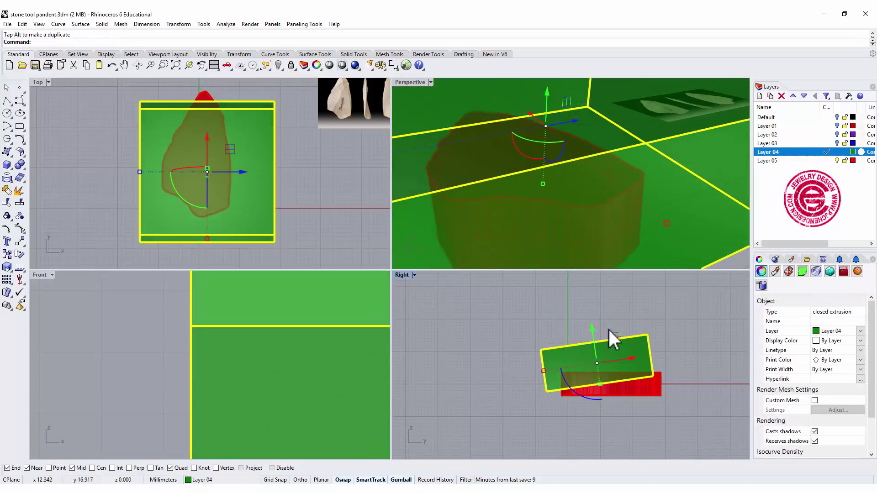
{"action": "left_click_drag", "start_coordinate": [613, 334], "coordinate": [613, 325]}
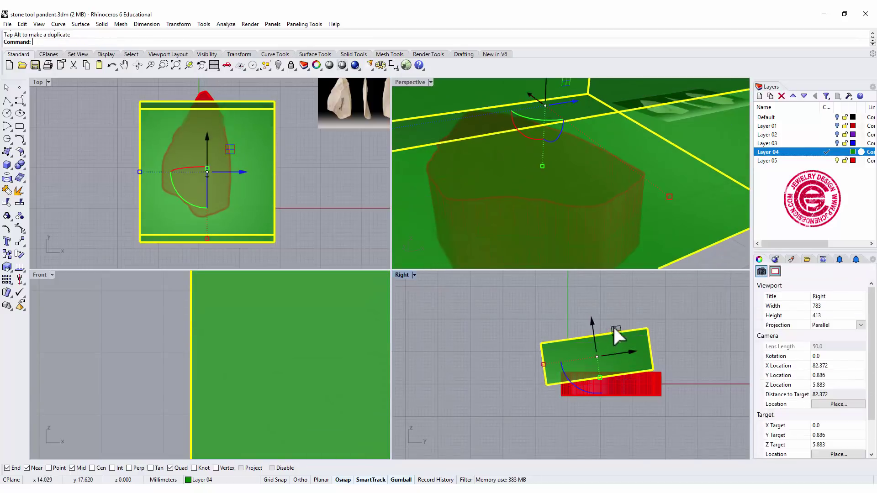
{"action": "left_click", "coordinate": [466, 329]}
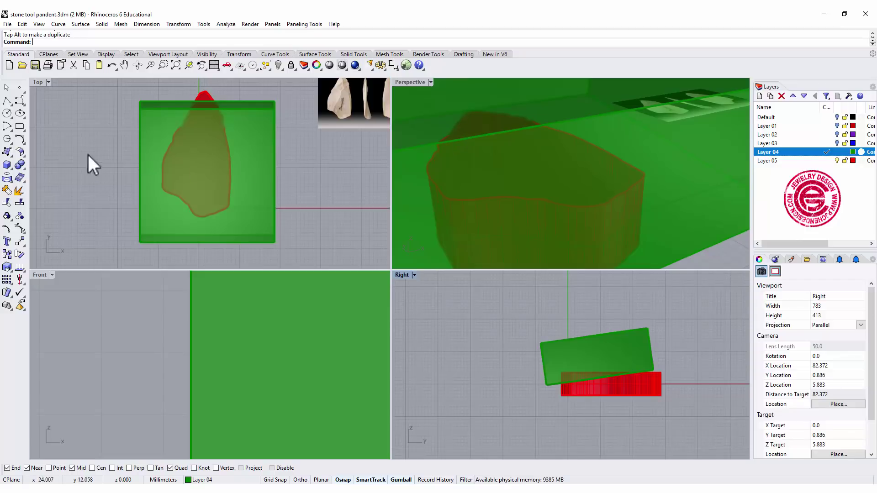
Subtract the tilted green box from the stone with Boolean Difference to cut a sloping top facet
{"action": "left_click", "coordinate": [20, 165]}
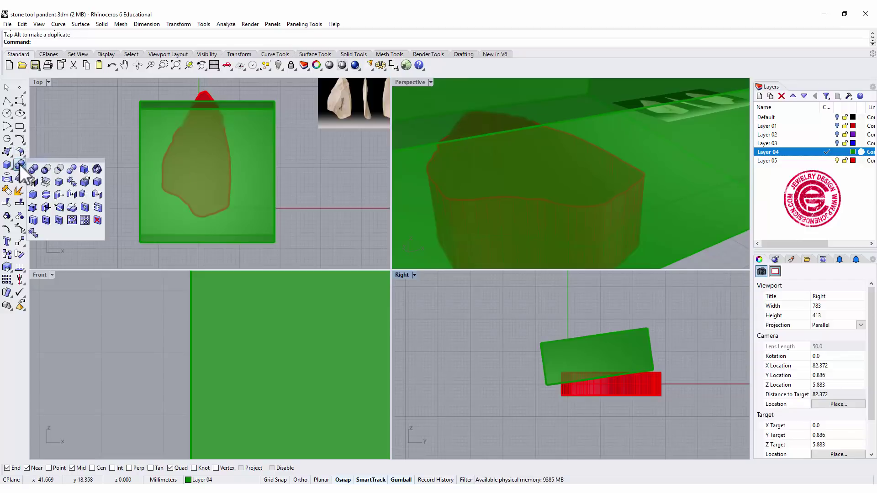
{"action": "left_click", "coordinate": [46, 169]}
{"action": "left_click", "coordinate": [204, 103]}
{"action": "key", "text": "Return"}
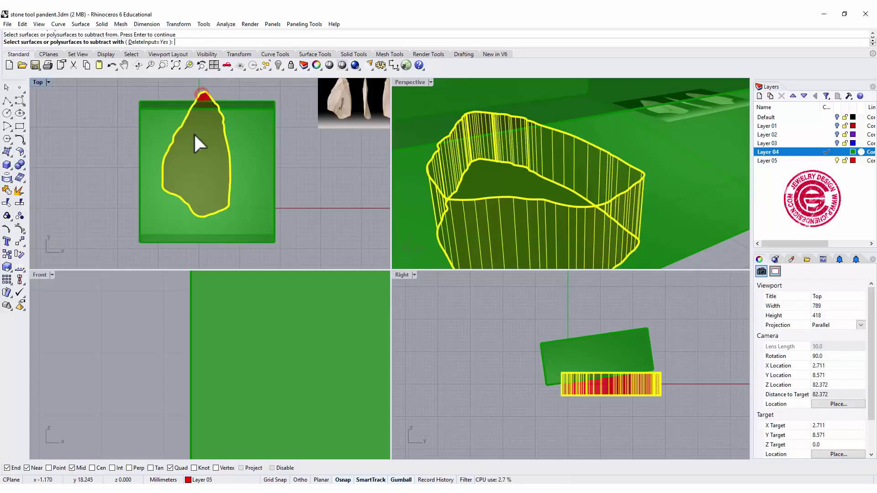
{"action": "left_click", "coordinate": [160, 133]}
{"action": "key", "text": "Return"}
{"action": "right_click_drag", "start_coordinate": [597, 202], "coordinate": [572, 183]}
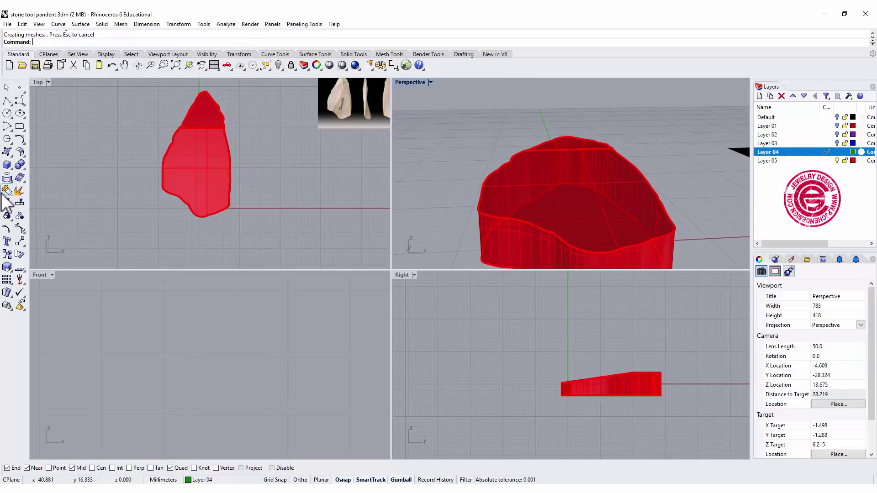
Compare the stone with the reference picture and draw a second solid box over its positive X side, rising above the top facet
{"action": "right_click_drag", "start_coordinate": [328, 198], "coordinate": [295, 251]}
{"action": "scroll", "coordinate": [317, 128], "scroll_direction": "up", "scroll_amount": 10}
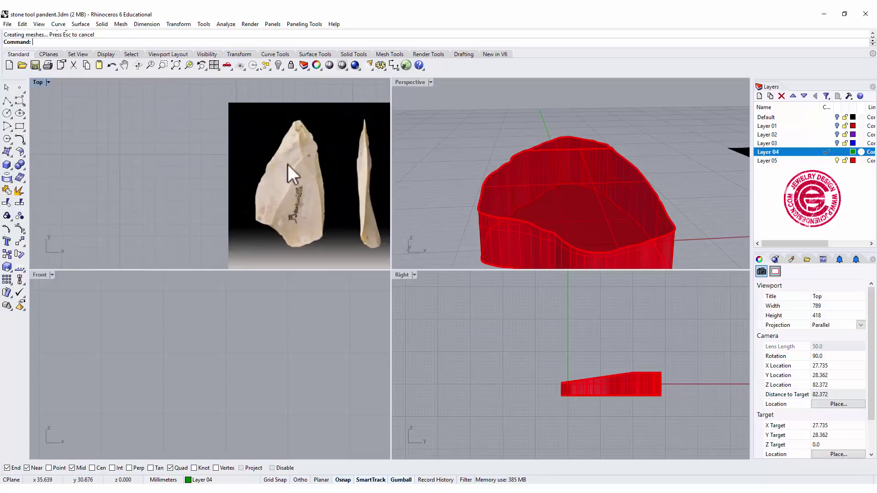
{"action": "scroll", "coordinate": [120, 202], "scroll_direction": "down", "scroll_amount": 8}
{"action": "right_click_drag", "start_coordinate": [92, 198], "coordinate": [231, 123]}
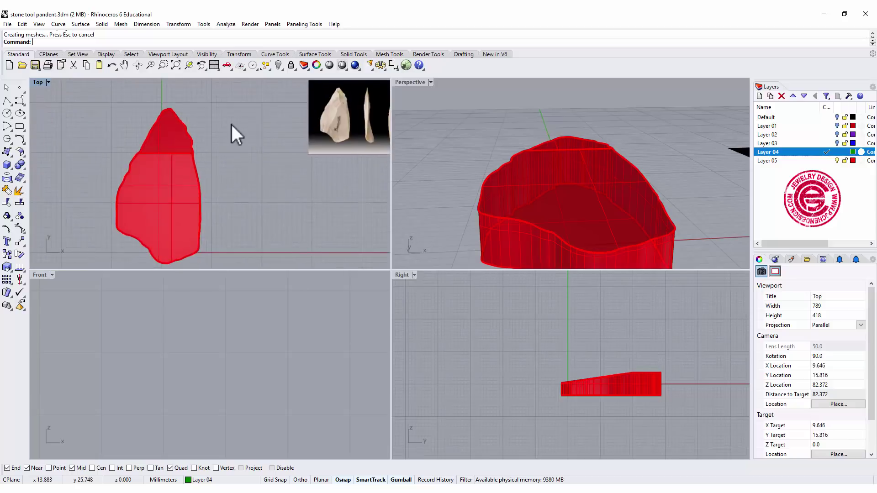
{"action": "scroll", "coordinate": [231, 123], "scroll_direction": "down", "scroll_amount": 4}
{"action": "right_click_drag", "start_coordinate": [243, 158], "coordinate": [233, 166]}
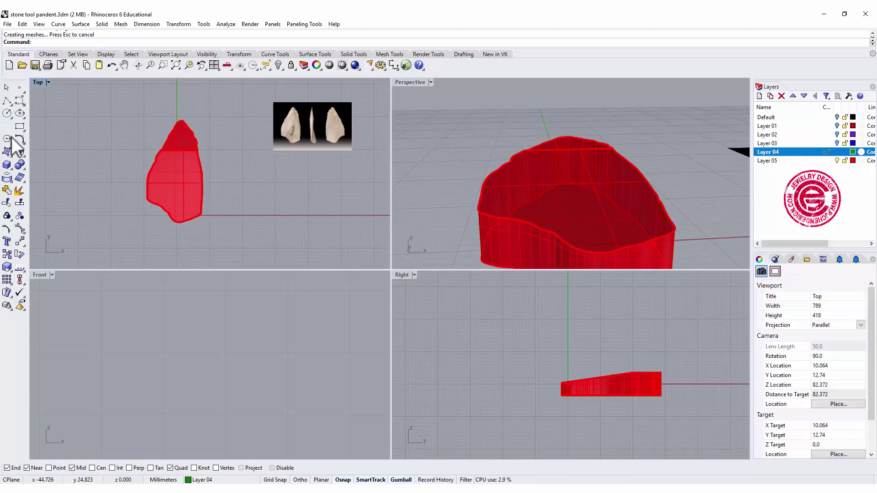
{"action": "left_click", "coordinate": [8, 165]}
{"action": "left_click", "coordinate": [163, 105]}
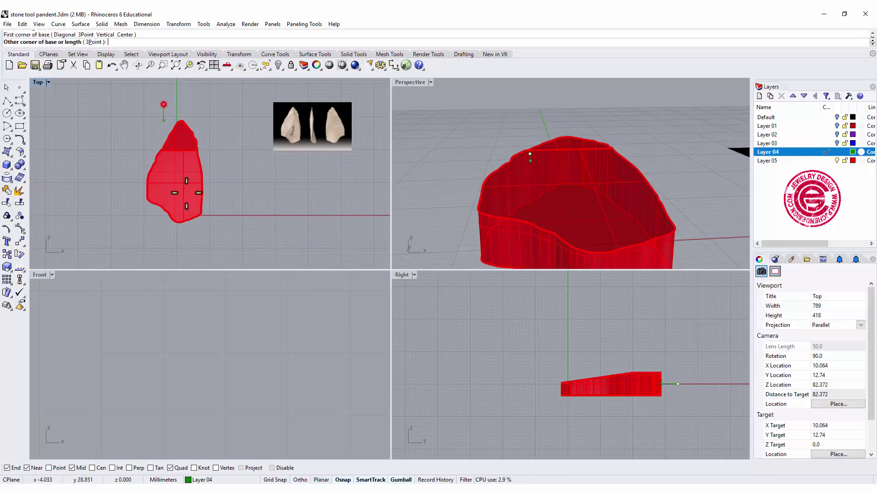
{"action": "left_click", "coordinate": [249, 235]}
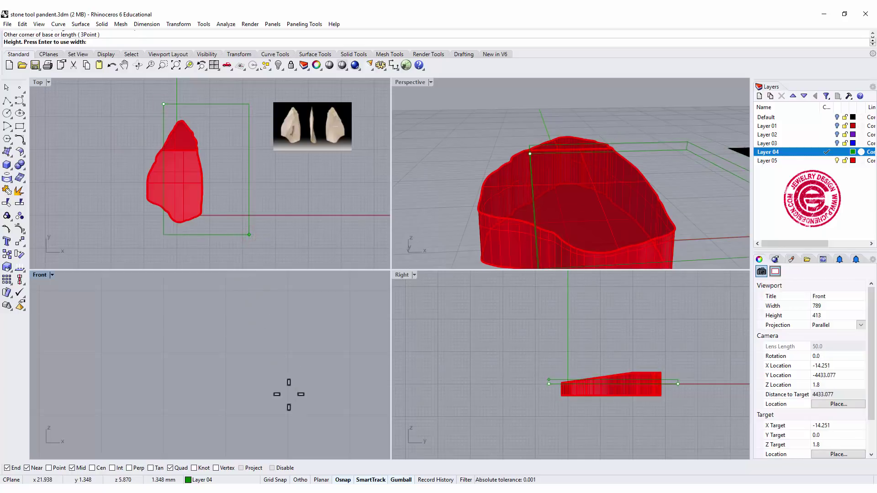
{"action": "scroll", "coordinate": [266, 368], "scroll_direction": "down", "scroll_amount": 11}
{"action": "right_click_drag", "start_coordinate": [301, 373], "coordinate": [194, 396]}
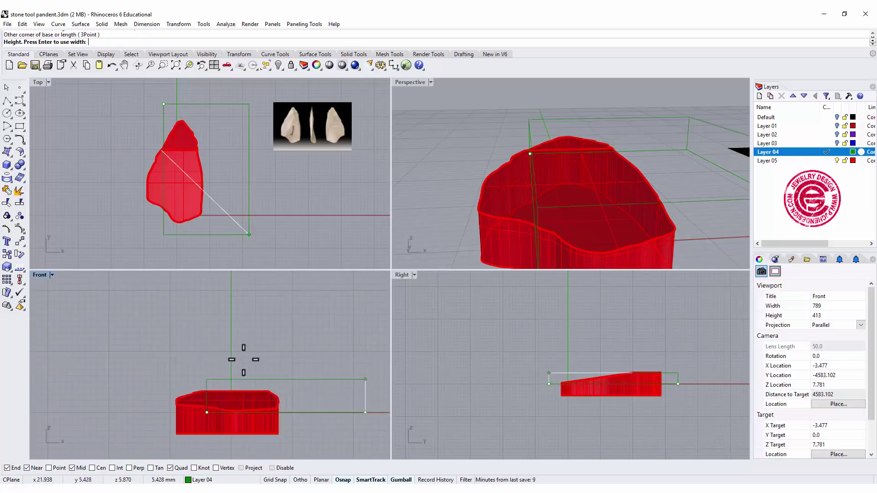
{"action": "left_click", "coordinate": [243, 355]}
Rotate the second box counterclockwise in plan and tilt it in the front view so it slopes down toward positive X
{"action": "left_click", "coordinate": [263, 368]}
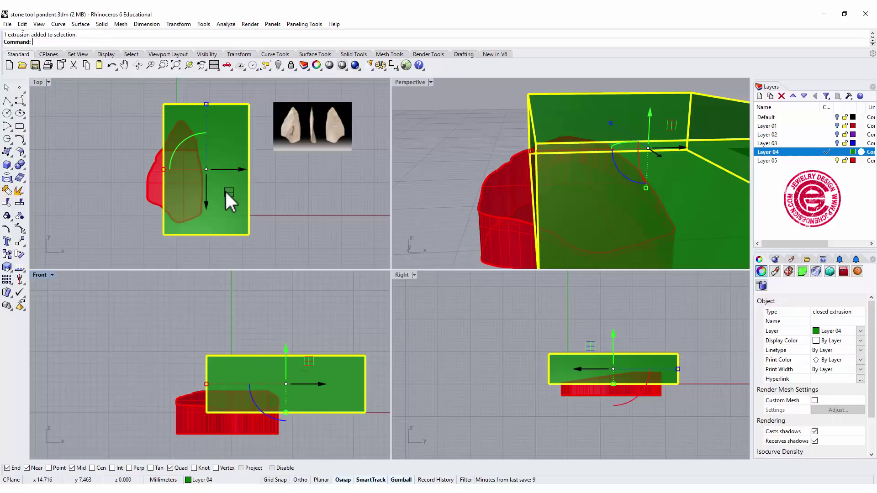
{"action": "left_click_drag", "start_coordinate": [185, 145], "coordinate": [311, 190]}
{"action": "left_click_drag", "start_coordinate": [243, 160], "coordinate": [256, 173]}
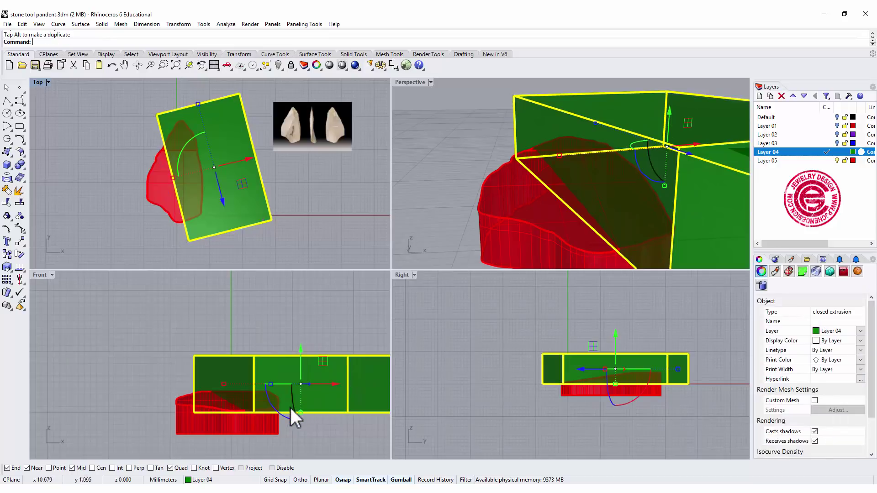
{"action": "left_click_drag", "start_coordinate": [284, 414], "coordinate": [280, 412]}
Tilt the second box down toward the stone's broad end and raise it so it cuts only a shallow facet
{"action": "left_click", "coordinate": [487, 149]}
{"action": "right_click_drag", "start_coordinate": [487, 149], "coordinate": [631, 170]}
{"action": "left_click", "coordinate": [648, 158]}
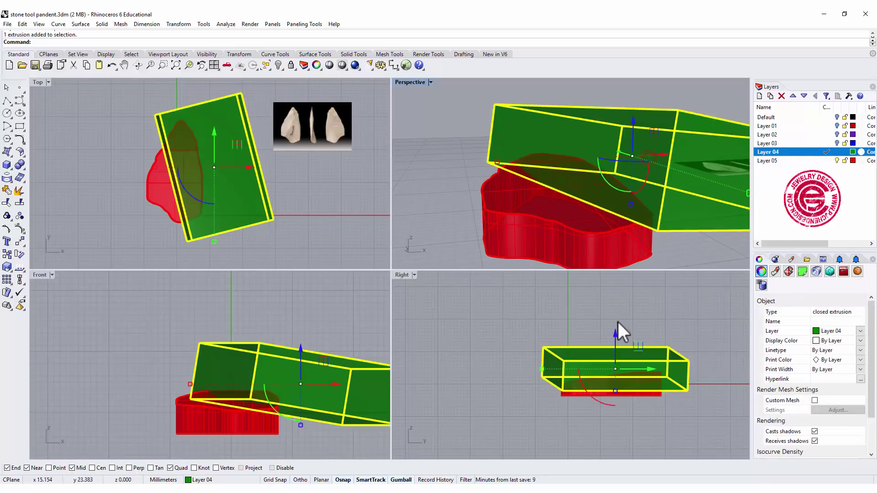
{"action": "left_click_drag", "start_coordinate": [648, 177], "coordinate": [645, 179]}
{"action": "left_click", "coordinate": [459, 170]}
{"action": "right_click_drag", "start_coordinate": [549, 168], "coordinate": [561, 140]}
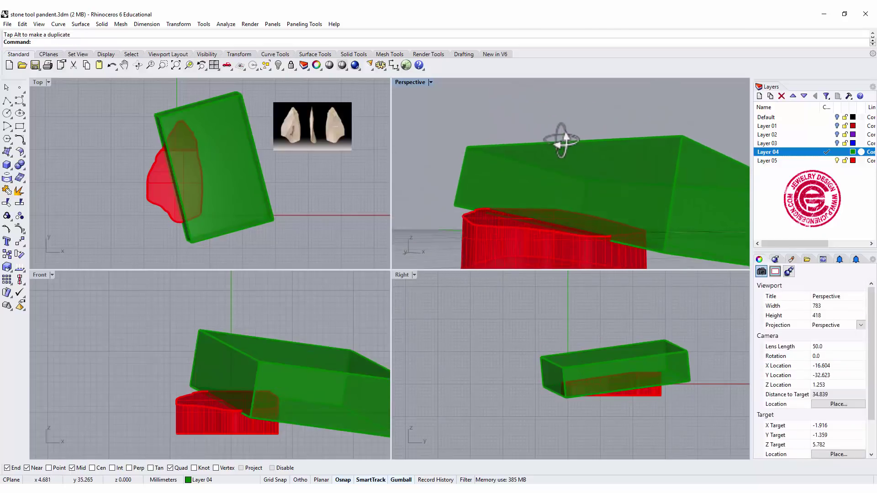
{"action": "left_click", "coordinate": [287, 347]}
{"action": "left_click_drag", "start_coordinate": [300, 347], "coordinate": [303, 343]}
{"action": "left_click", "coordinate": [157, 323]}
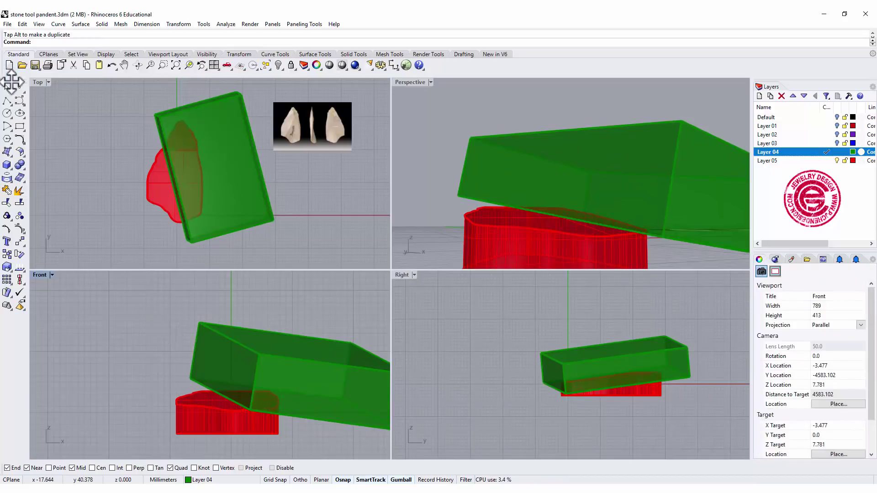
Subtract the second box from the stone with Boolean Difference and check the diagonal facet in perspective
{"action": "left_click", "coordinate": [20, 164]}
{"action": "left_click", "coordinate": [46, 169]}
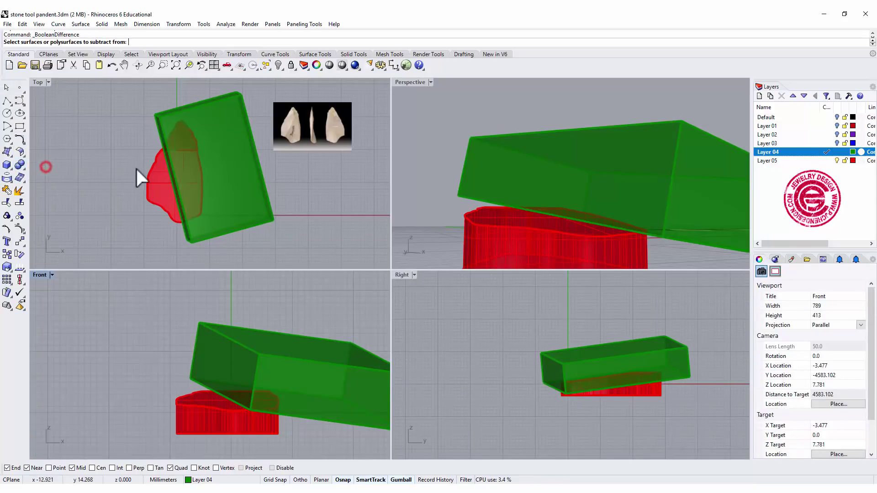
{"action": "left_click", "coordinate": [153, 177]}
{"action": "left_click", "coordinate": [223, 153]}
{"action": "key", "text": "Return"}
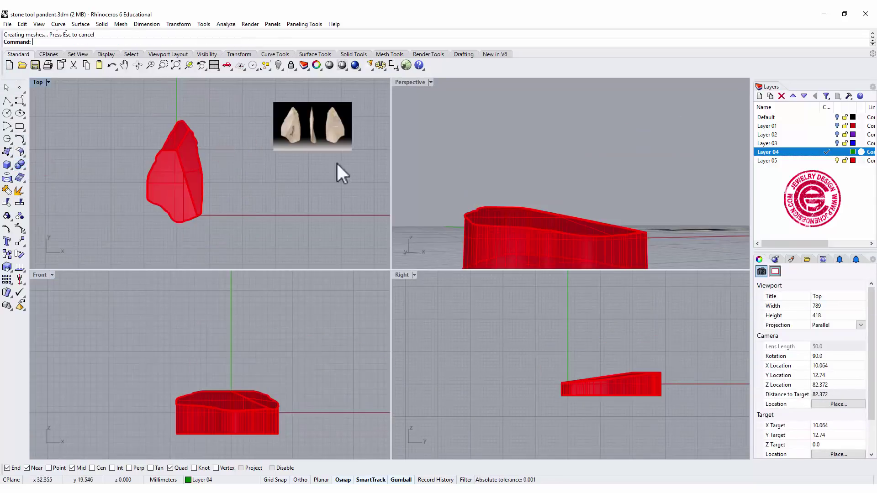
{"action": "right_click_drag", "start_coordinate": [457, 179], "coordinate": [548, 234]}
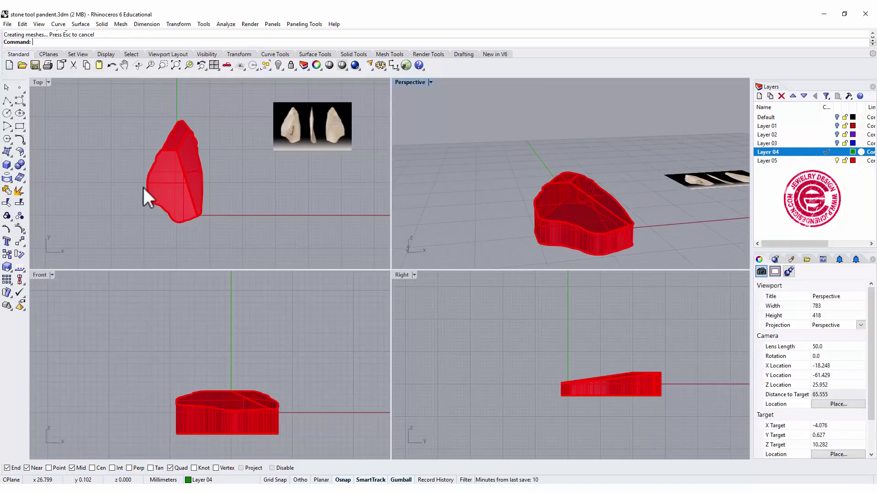
Draw a third solid box over the entire stone outline, extending well past its negative X side and above its top
{"action": "left_click", "coordinate": [9, 177]}
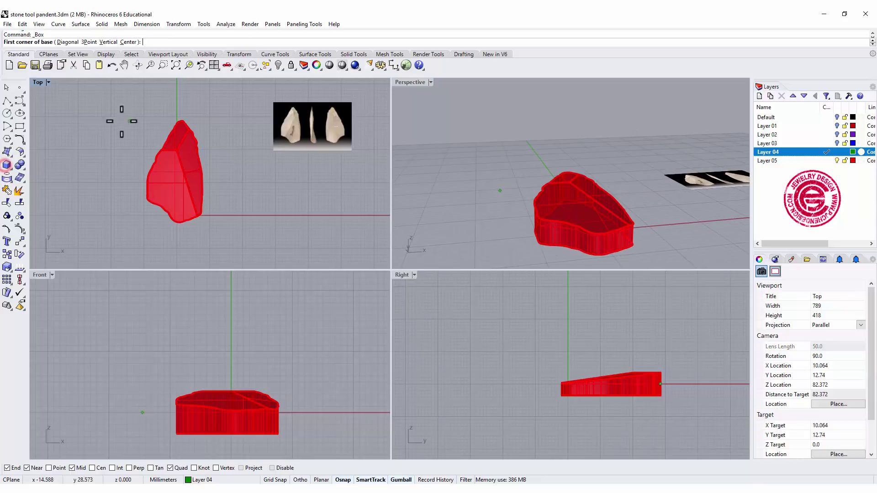
{"action": "left_click", "coordinate": [107, 122]}
{"action": "left_click", "coordinate": [209, 241]}
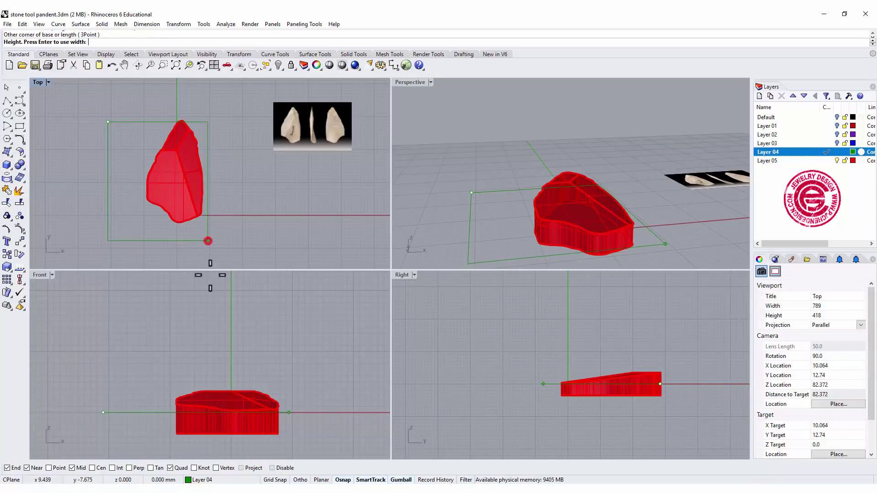
{"action": "left_click", "coordinate": [248, 351]}
Tilt the third box in the front view so it slopes down toward negative X, and raise it slightly
{"action": "left_click", "coordinate": [267, 383]}
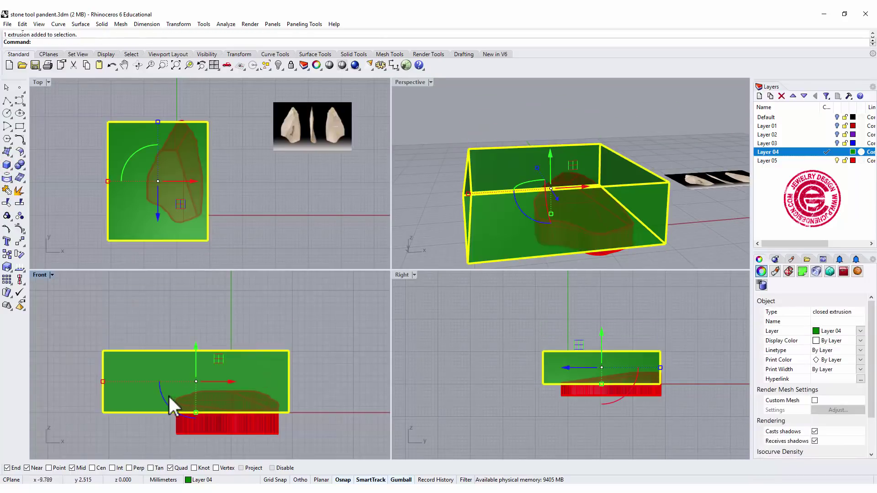
{"action": "left_click_drag", "start_coordinate": [172, 407], "coordinate": [168, 399]}
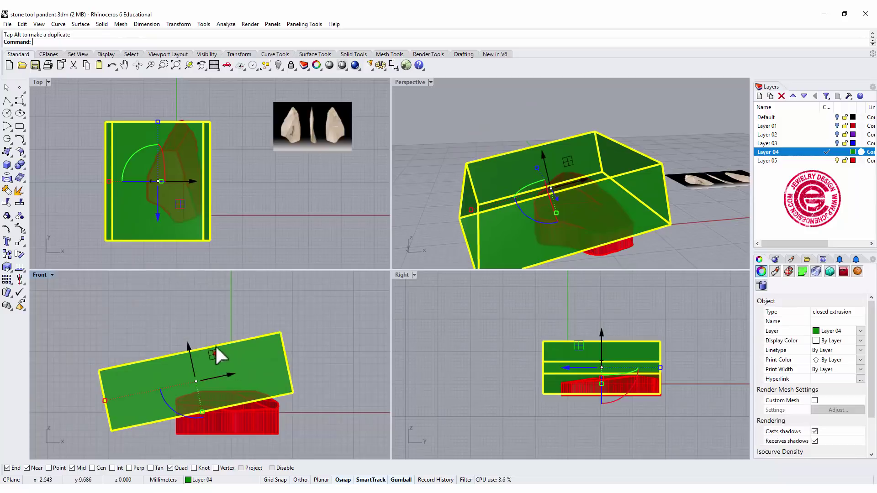
{"action": "left_click", "coordinate": [275, 310]}
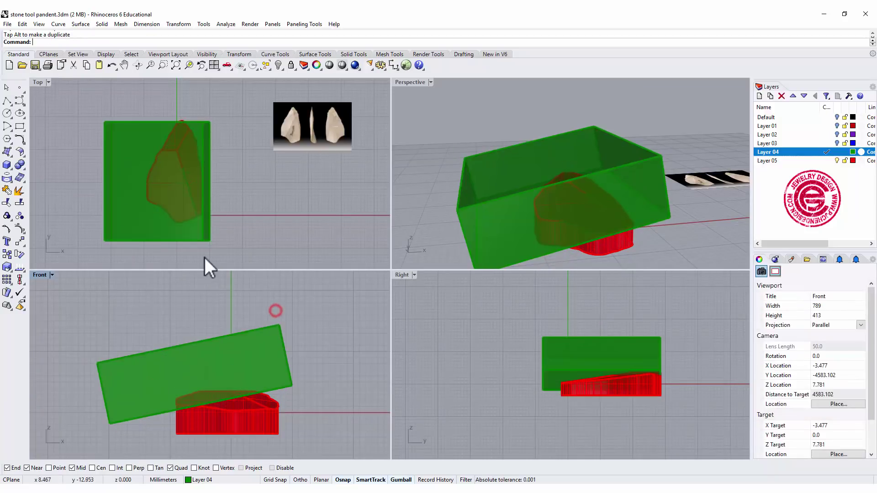
Shift the third box in plan toward the stone's tip and slightly toward positive X, and check the overlap in perspective
{"action": "left_click", "coordinate": [202, 125]}
{"action": "left_click_drag", "start_coordinate": [179, 160], "coordinate": [185, 139]}
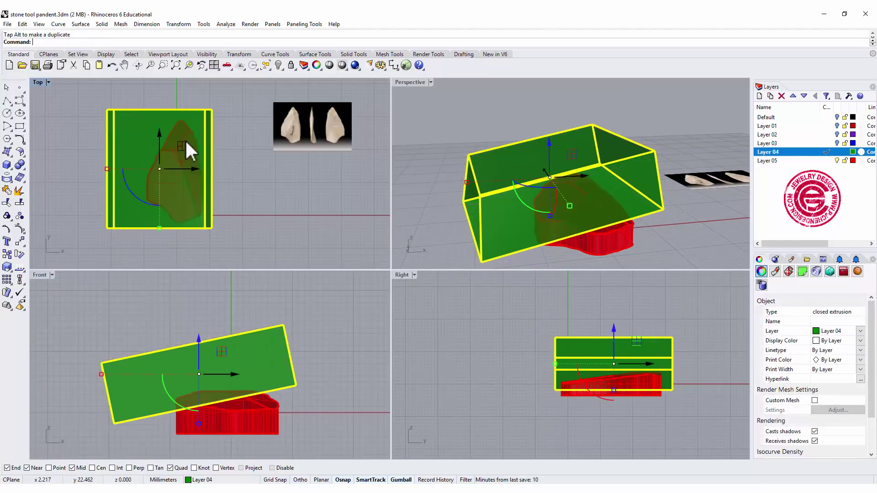
{"action": "left_click", "coordinate": [249, 162]}
{"action": "right_click_drag", "start_coordinate": [630, 170], "coordinate": [577, 158]}
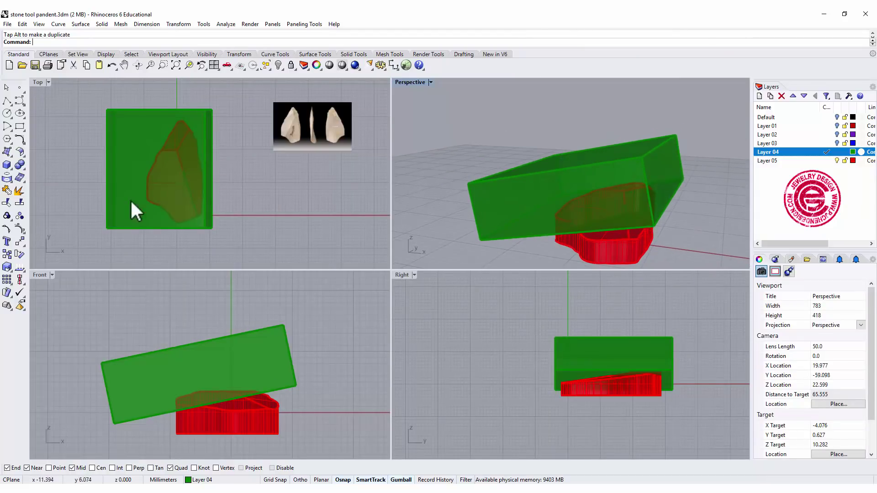
Subtract the third tilted box from the stone with Boolean Difference and check the new facet in perspective
{"action": "left_click", "coordinate": [20, 166]}
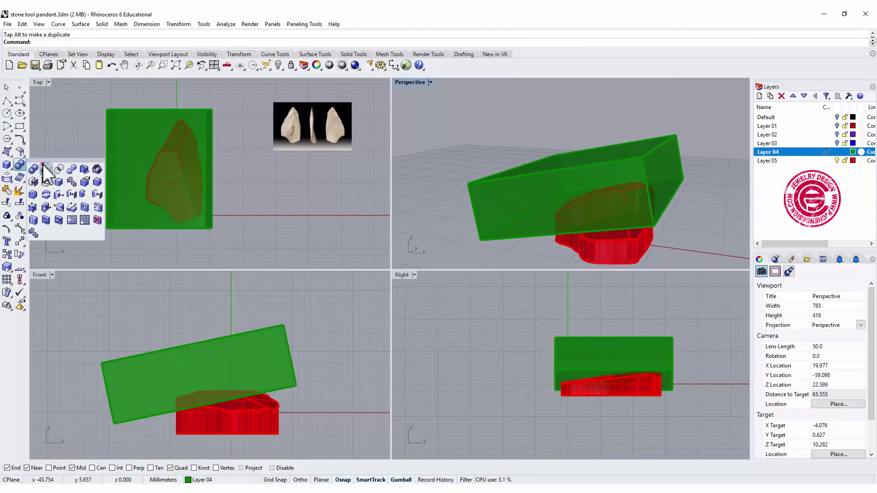
{"action": "left_click", "coordinate": [45, 167]}
{"action": "left_click", "coordinate": [277, 426]}
{"action": "key", "text": "Return"}
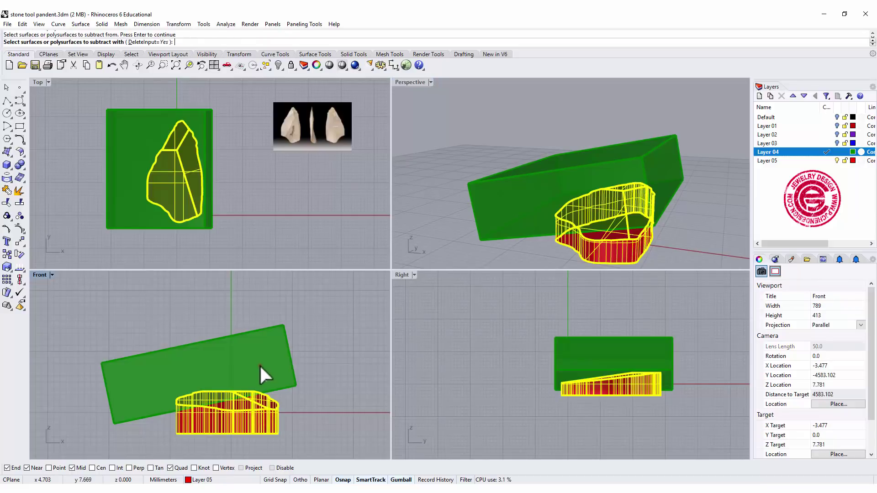
{"action": "left_click", "coordinate": [260, 364]}
{"action": "key", "text": "Return"}
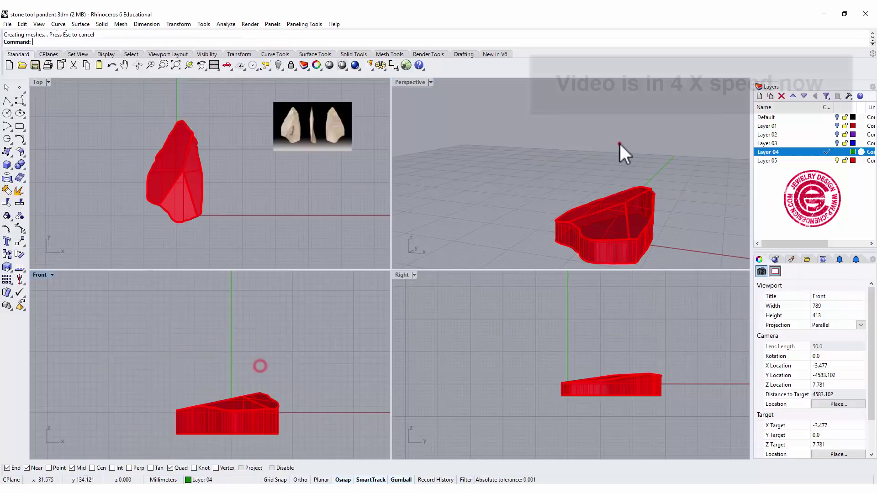
{"action": "right_click_drag", "start_coordinate": [619, 142], "coordinate": [613, 183]}
{"action": "scroll", "coordinate": [612, 183], "scroll_direction": "up", "scroll_amount": 3}
Draw a solid box in plan over the stone's tip, wider than the stone and rising above its top
{"action": "right_click_drag", "start_coordinate": [141, 142], "coordinate": [133, 191]}
{"action": "left_click", "coordinate": [7, 165]}
{"action": "left_click", "coordinate": [124, 142]}
{"action": "left_click", "coordinate": [224, 203]}
{"action": "left_click", "coordinate": [268, 355]}
Tilt the tip box in the right view so it slopes down toward positive Y, and raise it slightly
{"action": "left_click", "coordinate": [671, 373]}
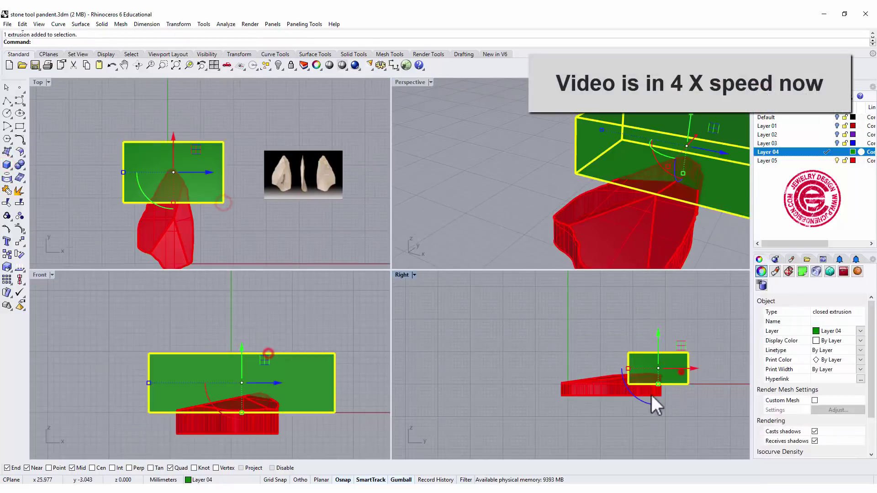
{"action": "left_click_drag", "start_coordinate": [645, 393], "coordinate": [640, 396]}
{"action": "left_click_drag", "start_coordinate": [682, 348], "coordinate": [677, 339]}
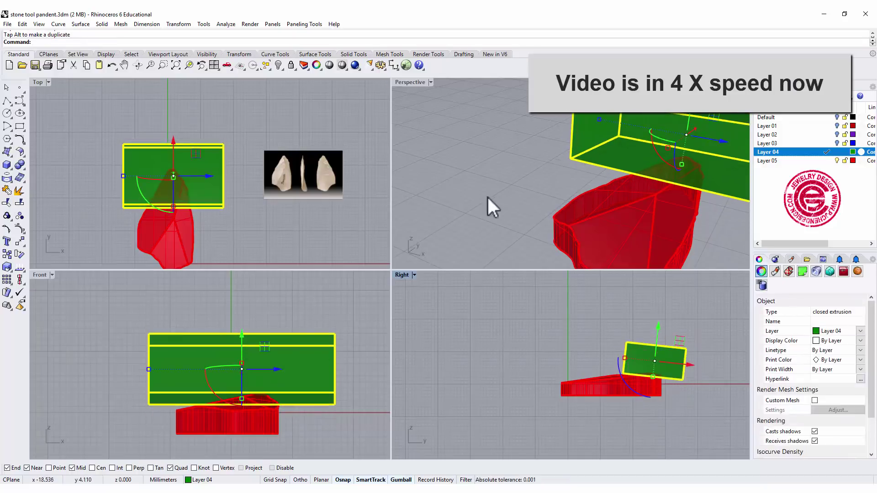
{"action": "left_click", "coordinate": [480, 192]}
{"action": "right_click_drag", "start_coordinate": [481, 195], "coordinate": [523, 199]}
Subtract the tip box from the stone with Boolean Difference and check the tip facet in perspective
{"action": "left_click", "coordinate": [23, 168]}
{"action": "left_click", "coordinate": [44, 169]}
{"action": "left_click", "coordinate": [579, 233]}
{"action": "key", "text": "Return"}
{"action": "left_click", "coordinate": [575, 184]}
{"action": "scroll", "coordinate": [579, 211], "scroll_direction": "down", "scroll_amount": 5}
{"action": "right_click_drag", "start_coordinate": [578, 186], "coordinate": [580, 158]}
Draw a solid box covering the whole stone outline in plan, extending downward below the stone in the front view
{"action": "scroll", "coordinate": [214, 354], "scroll_direction": "down", "scroll_amount": 6}
{"action": "right_click_drag", "start_coordinate": [214, 354], "coordinate": [198, 303]}
{"action": "left_click", "coordinate": [4, 164]}
{"action": "left_click", "coordinate": [105, 142]}
{"action": "right_click_drag", "start_coordinate": [188, 219], "coordinate": [204, 133]}
{"action": "left_click", "coordinate": [225, 202]}
{"action": "left_click", "coordinate": [222, 364]}
{"action": "right_click_drag", "start_coordinate": [222, 361], "coordinate": [225, 389]}
Tilt the underside box in the front view so it slopes down toward positive X, and lower it slightly
{"action": "left_click", "coordinate": [224, 379]}
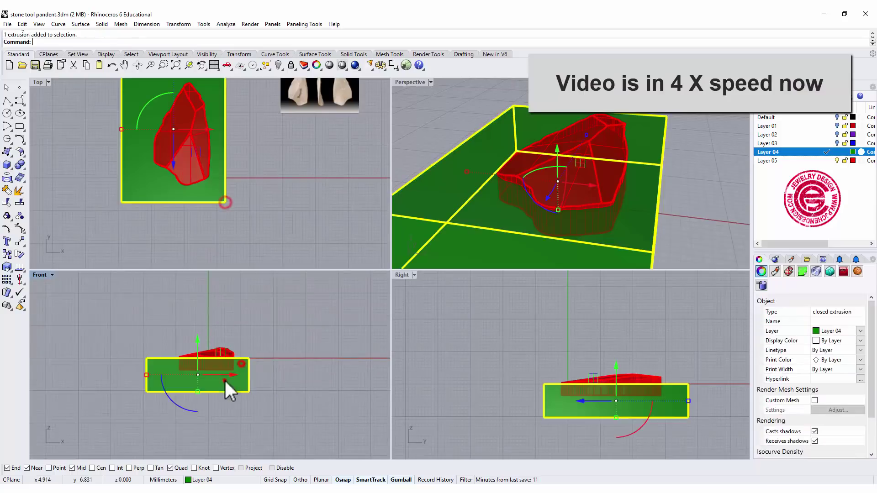
{"action": "left_click_drag", "start_coordinate": [174, 398], "coordinate": [171, 394]}
{"action": "left_click_drag", "start_coordinate": [223, 347], "coordinate": [221, 354]}
{"action": "left_click", "coordinate": [300, 353]}
{"action": "scroll", "coordinate": [204, 369], "scroll_direction": "up", "scroll_amount": 6}
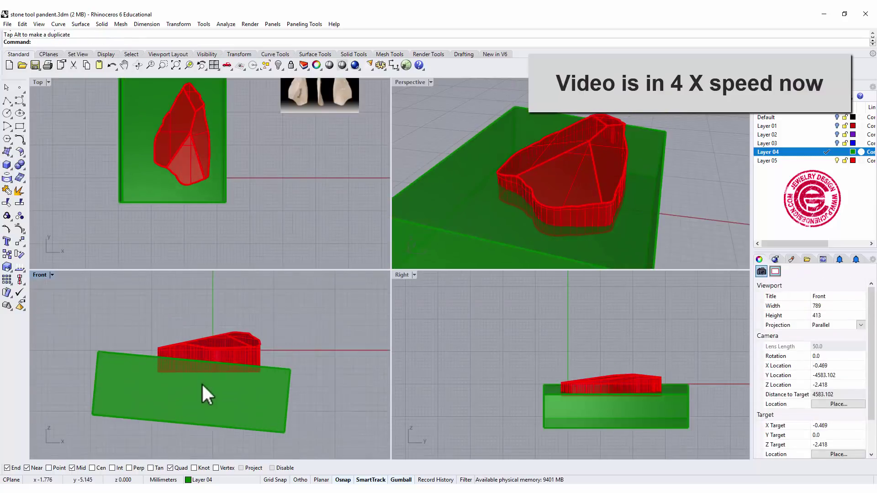
{"action": "left_click", "coordinate": [202, 384]}
{"action": "left_click", "coordinate": [309, 337]}
Subtract the underside box from the stone with Boolean Difference to slope the stone's bottom face
{"action": "left_click", "coordinate": [23, 168]}
{"action": "left_click", "coordinate": [45, 171]}
{"action": "left_click", "coordinate": [225, 349]}
{"action": "key", "text": "Return"}
{"action": "left_click", "coordinate": [215, 390]}
{"action": "key", "text": "Return"}
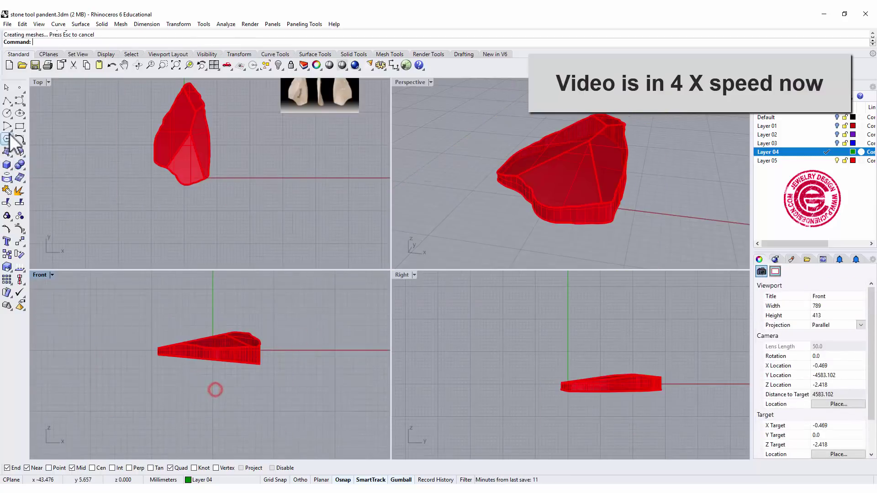
Draw another solid box beneath the stone, covering only its wide base half in plan and extending past both sides
{"action": "left_click", "coordinate": [7, 165]}
{"action": "left_click", "coordinate": [130, 145]}
{"action": "left_click", "coordinate": [248, 225]}
{"action": "left_click", "coordinate": [254, 389]}
{"action": "left_click", "coordinate": [288, 378]}
Tilt the base box in the front view so it slopes down toward negative X, lower it slightly, and check the overlap
{"action": "left_click_drag", "start_coordinate": [191, 389], "coordinate": [195, 392]}
{"action": "left_click_drag", "start_coordinate": [217, 333], "coordinate": [217, 336]}
{"action": "left_click", "coordinate": [262, 314]}
{"action": "right_click_drag", "start_coordinate": [487, 208], "coordinate": [481, 212]}
{"action": "left_click", "coordinate": [486, 211]}
{"action": "left_click_drag", "start_coordinate": [528, 416], "coordinate": [528, 414]}
{"action": "left_click", "coordinate": [478, 328]}
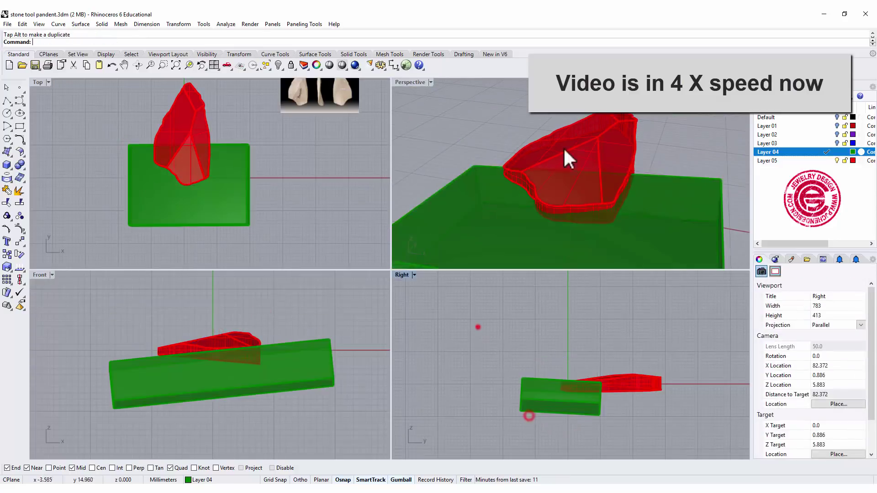
{"action": "right_click_drag", "start_coordinate": [563, 147], "coordinate": [508, 117]}
Tilt the base box in the right view to slope down toward positive Y, shift it toward the tip, and adjust its height
{"action": "left_click", "coordinate": [574, 413]}
{"action": "left_click_drag", "start_coordinate": [539, 423], "coordinate": [537, 422]}
{"action": "left_click_drag", "start_coordinate": [564, 361], "coordinate": [563, 366]}
{"action": "left_click_drag", "start_coordinate": [597, 402], "coordinate": [609, 402]}
{"action": "left_click_drag", "start_coordinate": [596, 380], "coordinate": [612, 385]}
{"action": "left_click", "coordinate": [599, 315]}
{"action": "mouse_move", "coordinate": [595, 119]}
{"action": "right_mouse_down"}
{"action": "mouse_move", "coordinate": [607, 157]}
{"action": "mouse_move", "coordinate": [587, 105]}
{"action": "right_mouse_up"}
{"action": "left_click", "coordinate": [554, 248]}
{"action": "left_click_drag", "start_coordinate": [588, 372], "coordinate": [588, 367]}
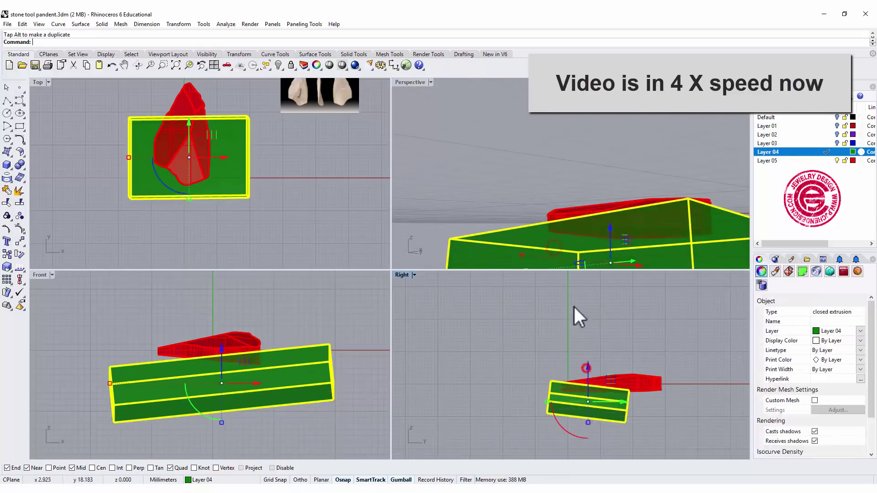
{"action": "left_click", "coordinate": [574, 306]}
Subtract the base box from the stone with Boolean Difference and check the underside in perspective
{"action": "right_click_drag", "start_coordinate": [532, 114], "coordinate": [555, 145]}
{"action": "left_click", "coordinate": [23, 168]}
{"action": "left_click", "coordinate": [46, 169]}
{"action": "left_click", "coordinate": [611, 157]}
{"action": "right_click", "coordinate": [611, 157]}
{"action": "left_click", "coordinate": [650, 202]}
{"action": "right_click", "coordinate": [650, 201]}
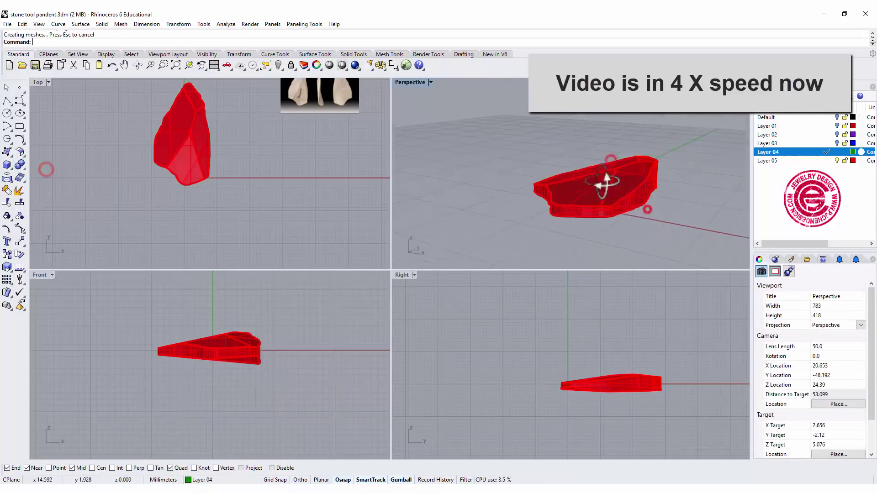
{"action": "right_click_drag", "start_coordinate": [605, 182], "coordinate": [564, 225]}
Draw a solid box over the stone in plan, lengthen it along Y, and shift it toward the tip
{"action": "right_click_drag", "start_coordinate": [255, 151], "coordinate": [259, 202]}
{"action": "left_click", "coordinate": [7, 165]}
{"action": "left_click", "coordinate": [137, 138]}
{"action": "left_click", "coordinate": [251, 228]}
{"action": "left_click", "coordinate": [256, 198]}
{"action": "left_click", "coordinate": [198, 152]}
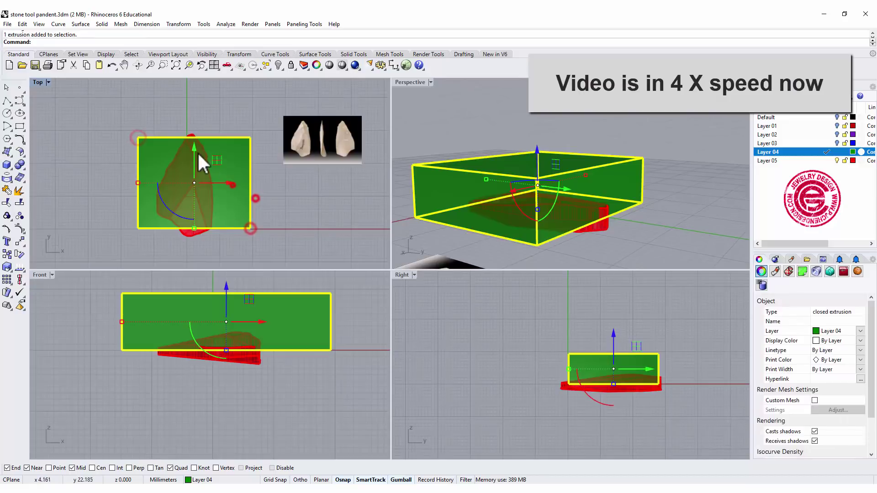
{"action": "left_click_drag", "start_coordinate": [194, 229], "coordinate": [194, 234]}
{"action": "left_click_drag", "start_coordinate": [196, 147], "coordinate": [196, 120]}
Lower the long box beneath the stone, tilt it to rise toward positive Y, extend it past the base, and raise it slightly
{"action": "left_click_drag", "start_coordinate": [641, 331], "coordinate": [642, 371]}
{"action": "left_click_drag", "start_coordinate": [620, 437], "coordinate": [623, 440]}
{"action": "left_click_drag", "start_coordinate": [636, 370], "coordinate": [635, 364]}
{"action": "left_click_drag", "start_coordinate": [591, 407], "coordinate": [546, 413]}
{"action": "left_click_drag", "start_coordinate": [636, 364], "coordinate": [635, 362]}
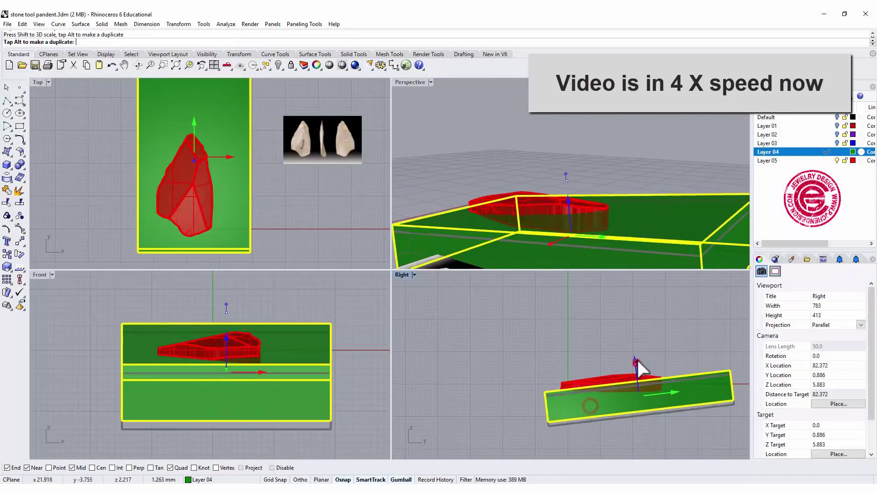
{"action": "left_click", "coordinate": [511, 112]}
{"action": "right_click_drag", "start_coordinate": [511, 111], "coordinate": [603, 175]}
Subtract the long tilted box from the stone's underside with Boolean Difference and inspect the stone in perspective
{"action": "left_click", "coordinate": [21, 168]}
{"action": "left_click", "coordinate": [43, 169]}
{"action": "left_click", "coordinate": [188, 166]}
{"action": "right_click", "coordinate": [187, 167]}
{"action": "left_click", "coordinate": [202, 116]}
{"action": "right_click", "coordinate": [204, 115]}
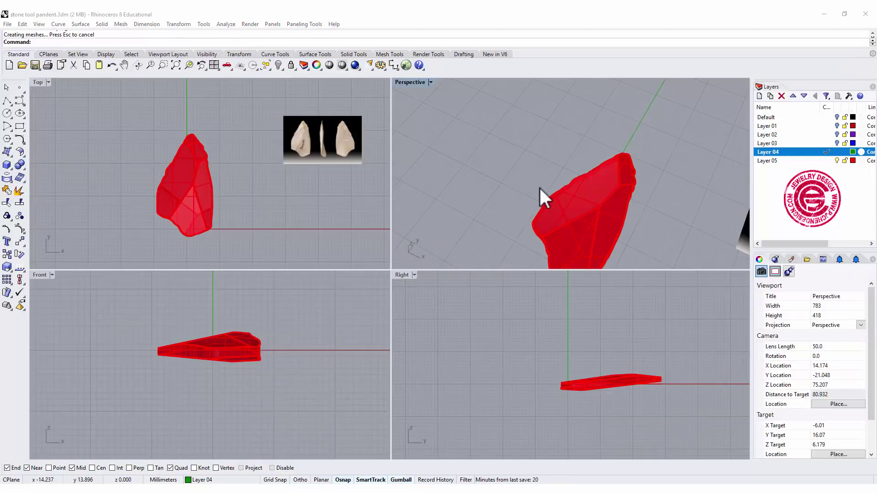
{"action": "right_click_drag", "start_coordinate": [541, 186], "coordinate": [465, 105], "text": "shift"}
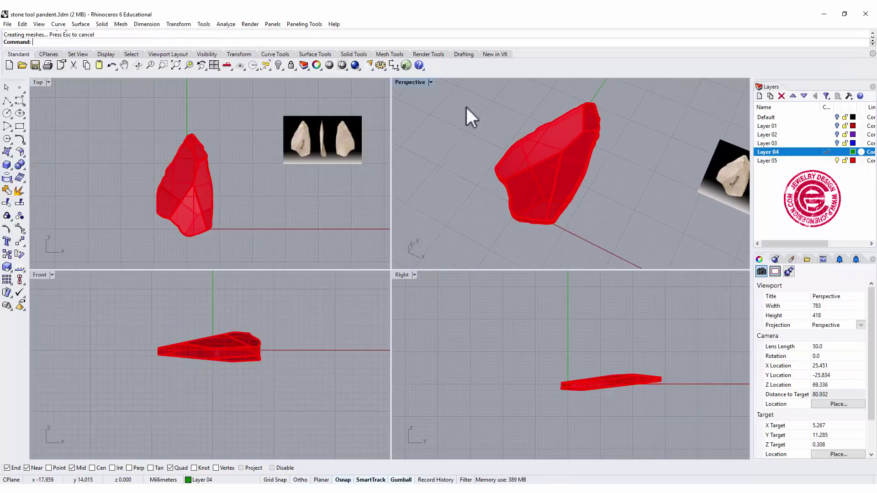
Maximize the perspective view and bring the carved stone and the reference photo side by side from above
{"action": "double_click", "coordinate": [419, 82]}
{"action": "scroll", "coordinate": [422, 217], "scroll_direction": "up", "scroll_amount": 4}
{"action": "right_click_drag", "start_coordinate": [435, 261], "coordinate": [494, 262]}
{"action": "scroll", "coordinate": [492, 259], "scroll_direction": "down", "scroll_amount": 6}
{"action": "right_click_drag", "start_coordinate": [553, 258], "coordinate": [511, 186], "text": "shift"}
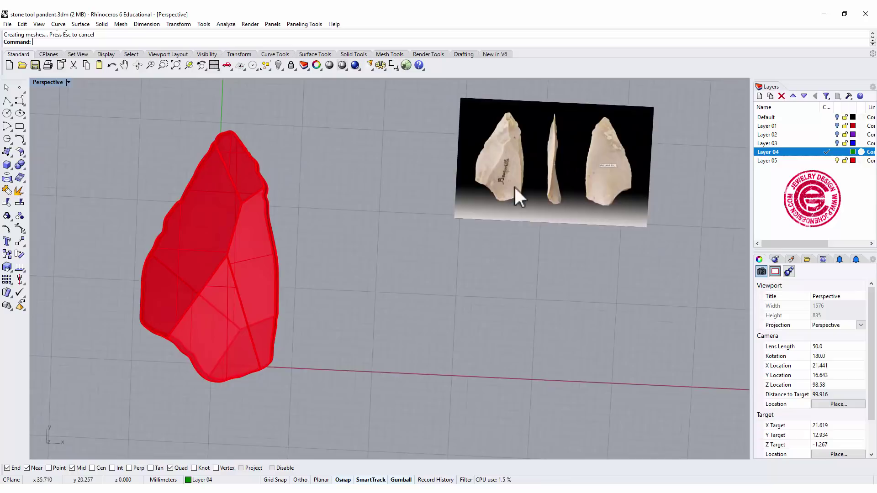
Examine the reference photo's ridges, tip and curved side profile, and compare them with the carved stone
{"action": "scroll", "coordinate": [522, 148], "scroll_direction": "up", "scroll_amount": 6}
{"action": "right_click_drag", "start_coordinate": [524, 156], "coordinate": [473, 226], "text": "shift"}
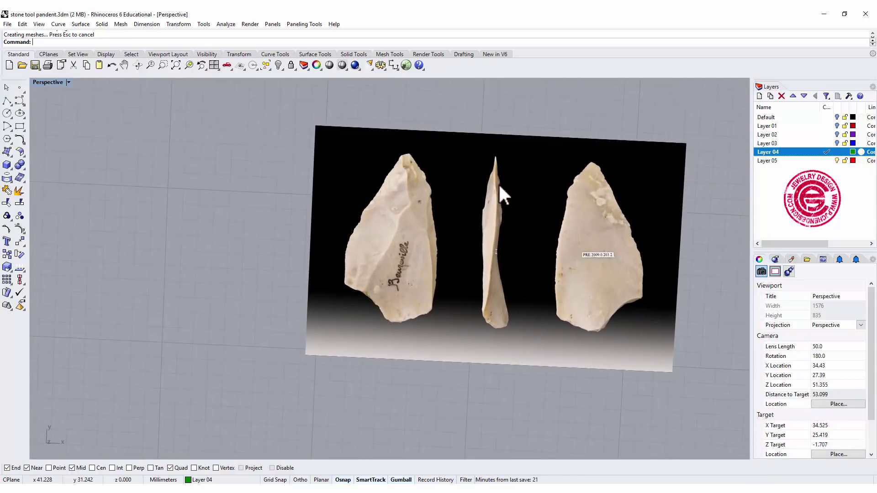
{"action": "right_click_drag", "start_coordinate": [499, 187], "coordinate": [491, 165]}
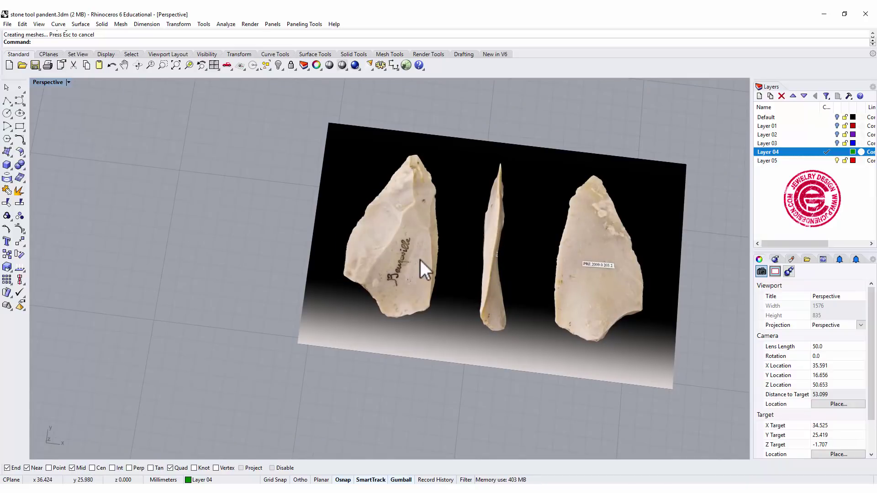
{"action": "scroll", "coordinate": [420, 259], "scroll_direction": "down", "scroll_amount": 2}
{"action": "scroll", "coordinate": [413, 210], "scroll_direction": "up", "scroll_amount": 8}
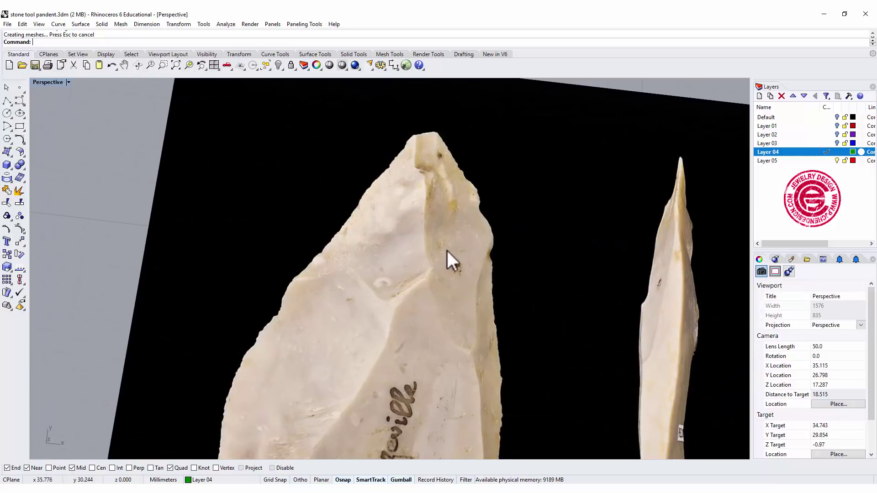
{"action": "scroll", "coordinate": [450, 251], "scroll_direction": "down", "scroll_amount": 6}
{"action": "scroll", "coordinate": [311, 256], "scroll_direction": "down", "scroll_amount": 4}
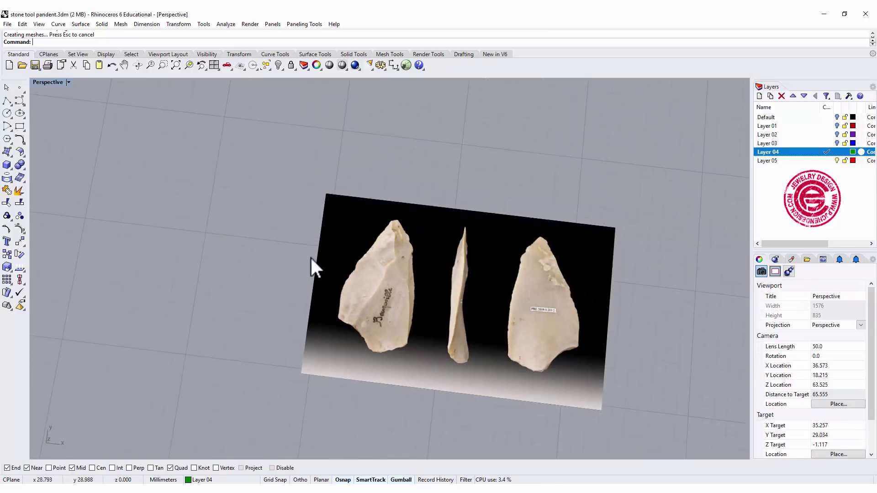
{"action": "right_click_drag", "start_coordinate": [311, 256], "coordinate": [478, 180], "text": "shift"}
{"action": "right_click_drag", "start_coordinate": [432, 247], "coordinate": [508, 276]}
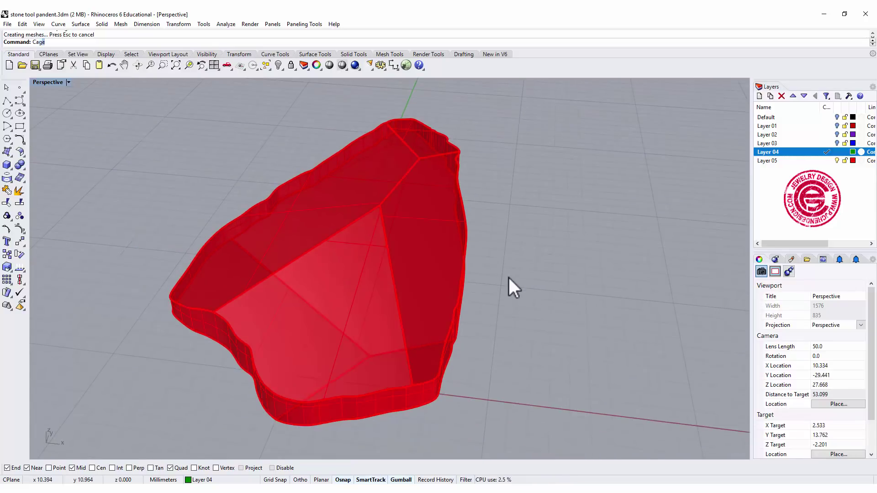
Start CageEdit on the carved stone, using its bounding box in the World coordinate system as the control object
{"action": "key", "text": "Return"}
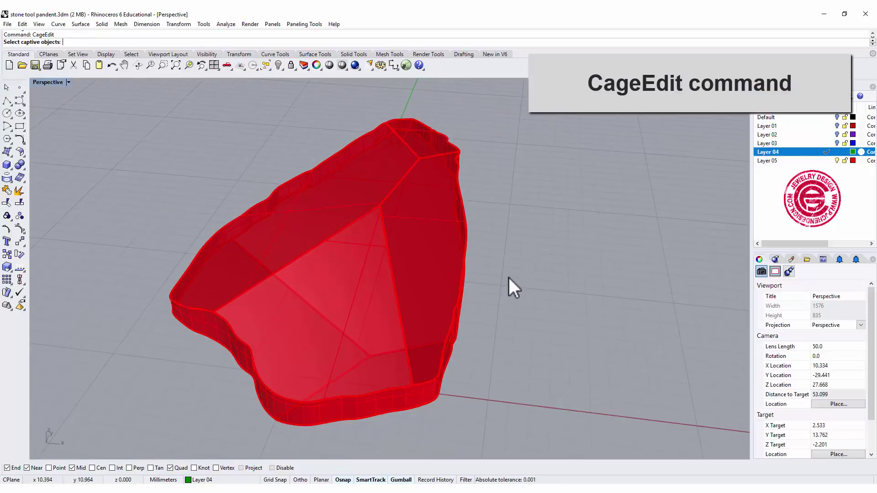
{"action": "left_click", "coordinate": [403, 251]}
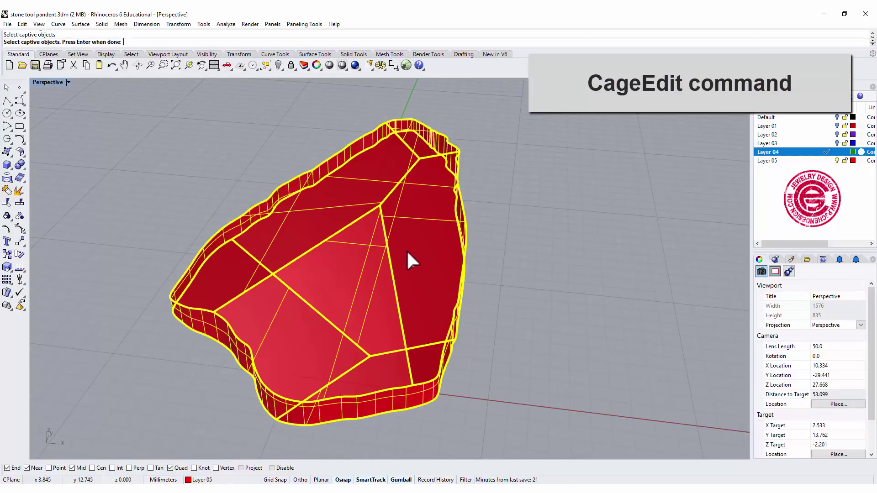
{"action": "key", "text": "Return"}
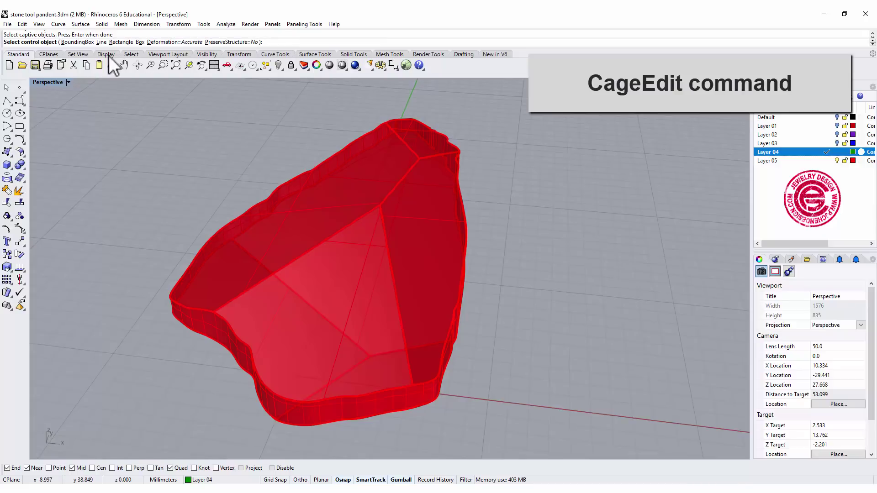
{"action": "left_click", "coordinate": [88, 42]}
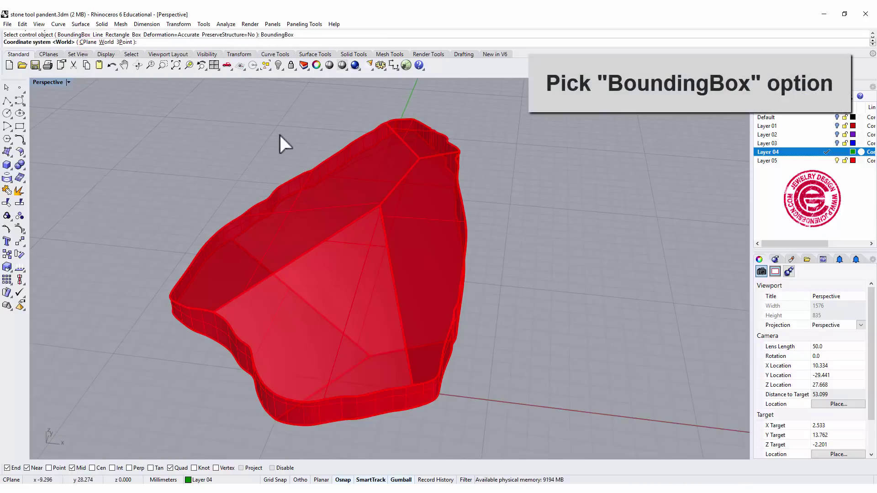
{"action": "key", "text": "Return"}
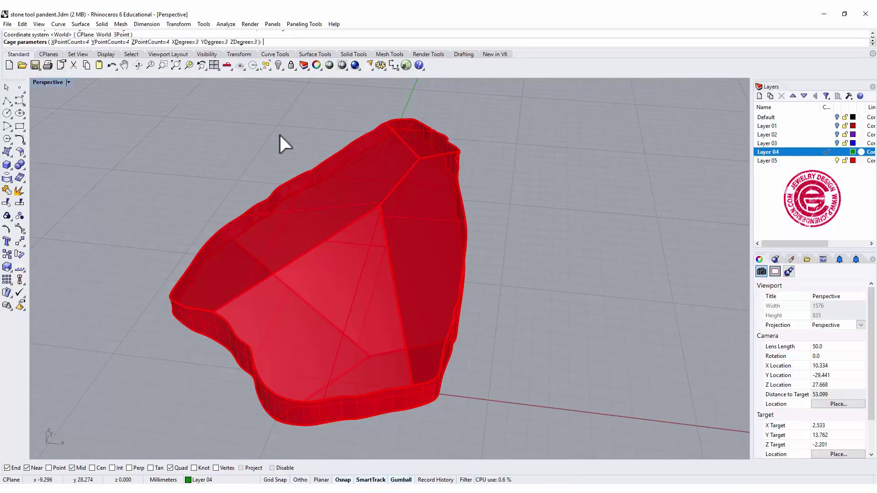
Build the cage with 4 points and degree 3 in X, Y and Z, using the Global region, and inspect its control points
{"action": "scroll", "coordinate": [197, 137], "scroll_direction": "down", "scroll_amount": 6}
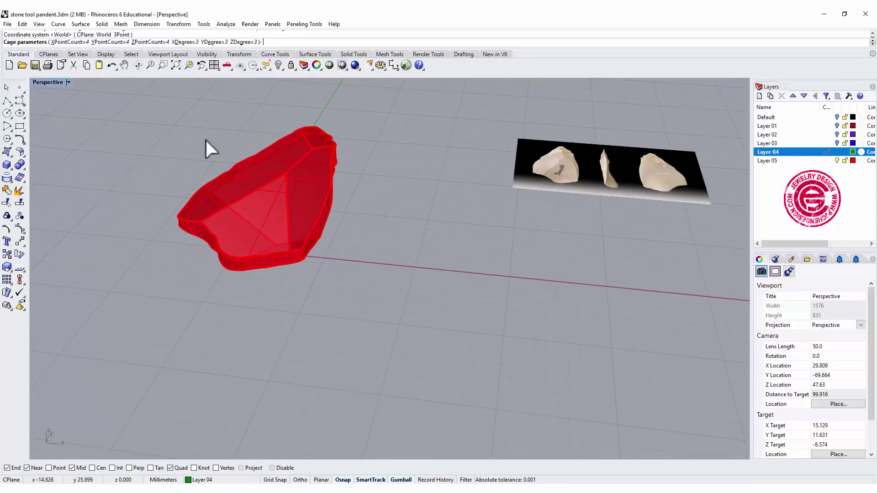
{"action": "right_click_drag", "start_coordinate": [297, 161], "coordinate": [477, 247]}
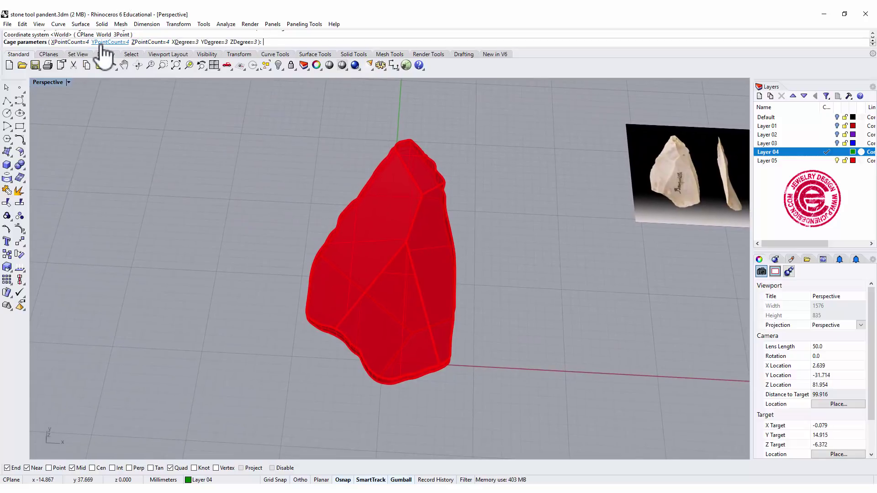
{"action": "key", "text": "Return"}
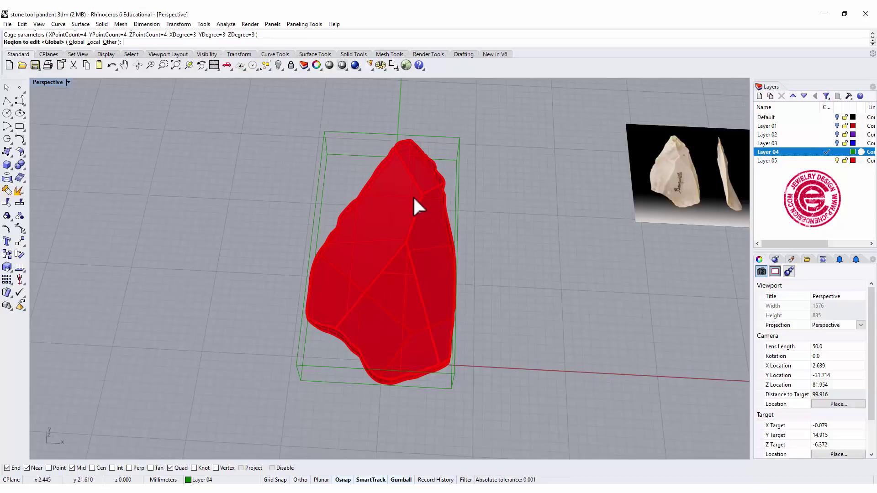
{"action": "key", "text": "Return"}
{"action": "right_click_drag", "start_coordinate": [413, 196], "coordinate": [494, 202]}
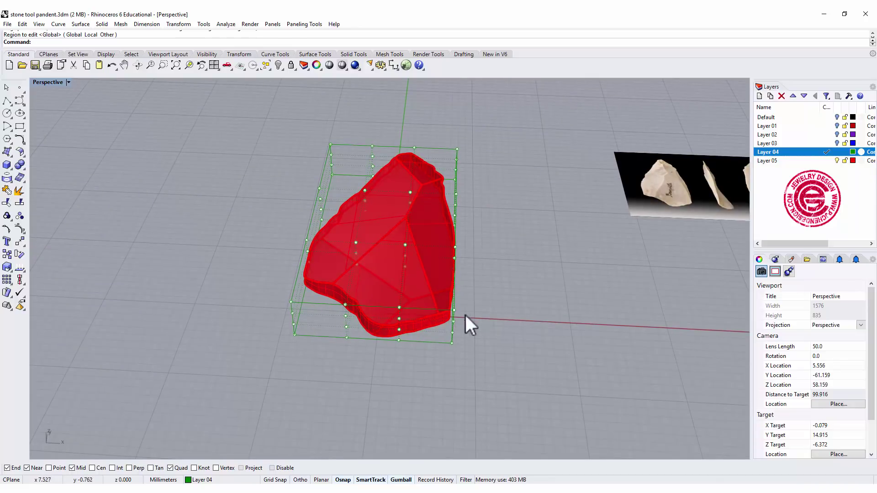
{"action": "right_click_drag", "start_coordinate": [464, 313], "coordinate": [464, 318]}
{"action": "right_click_drag", "start_coordinate": [486, 177], "coordinate": [420, 300]}
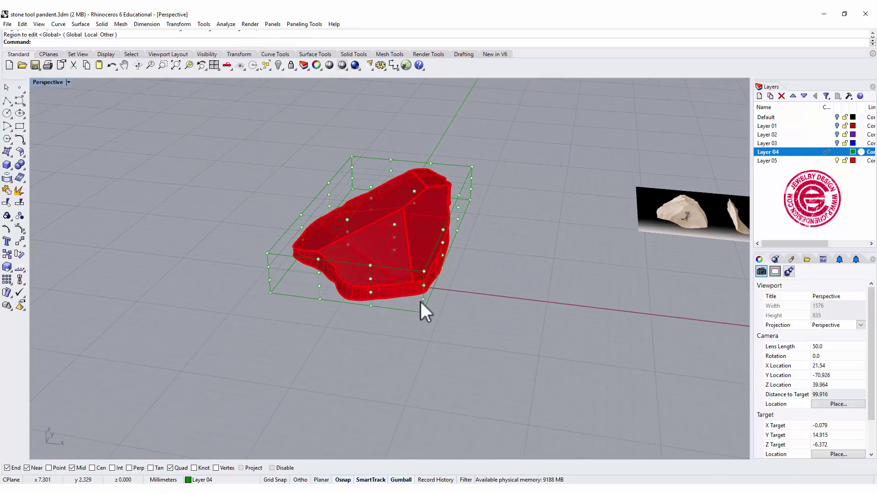
{"action": "right_click_drag", "start_coordinate": [480, 287], "coordinate": [476, 307]}
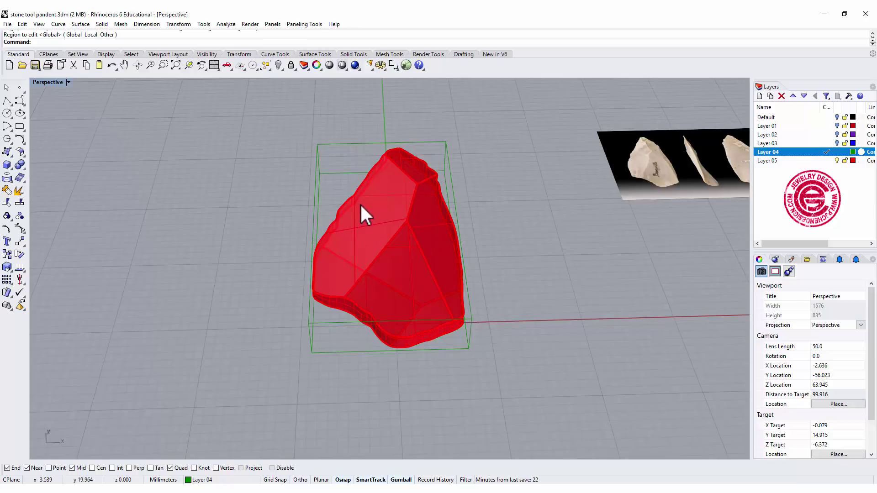
Remove the control cage from around the stone
{"action": "key", "text": "ctrl+z"}
{"action": "right_click_drag", "start_coordinate": [369, 211], "coordinate": [443, 220]}
{"action": "left_click", "coordinate": [408, 228]}
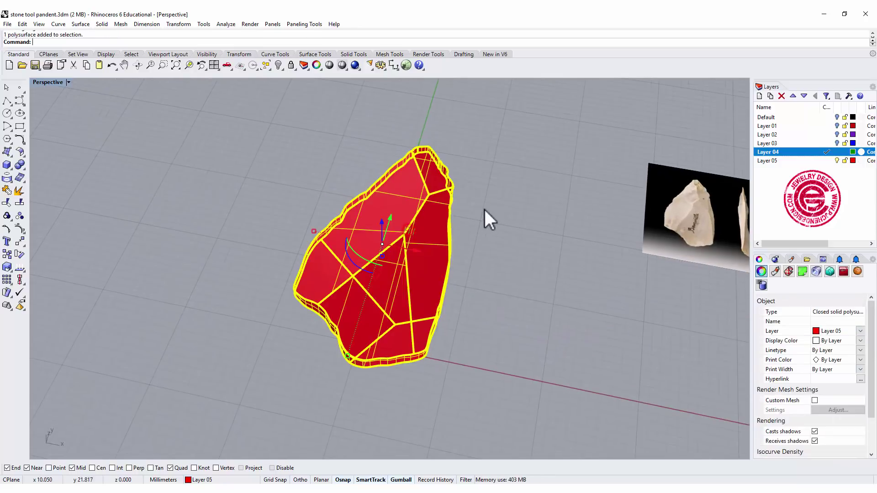
{"action": "right_click", "coordinate": [484, 207]}
{"action": "key", "text": "Delete"}
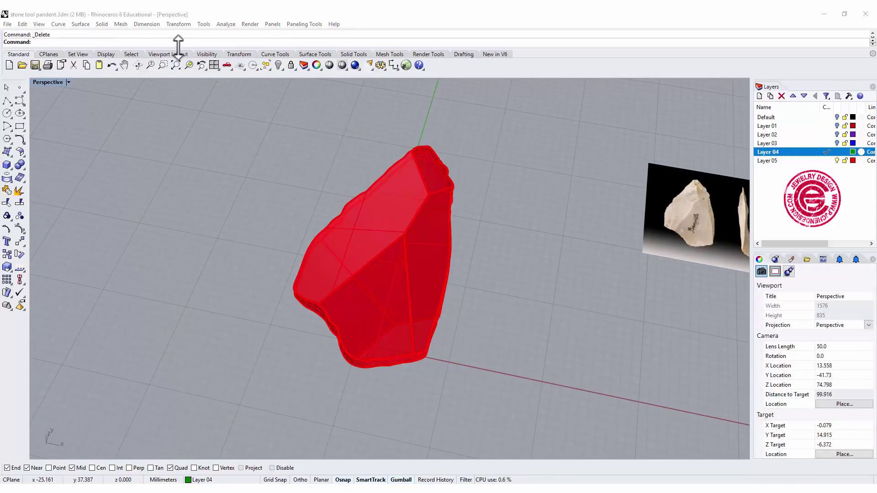
Start CageEdit on the carved stone again, with its bounding box in the World coordinate system as control object
{"action": "type", "text": "C"}
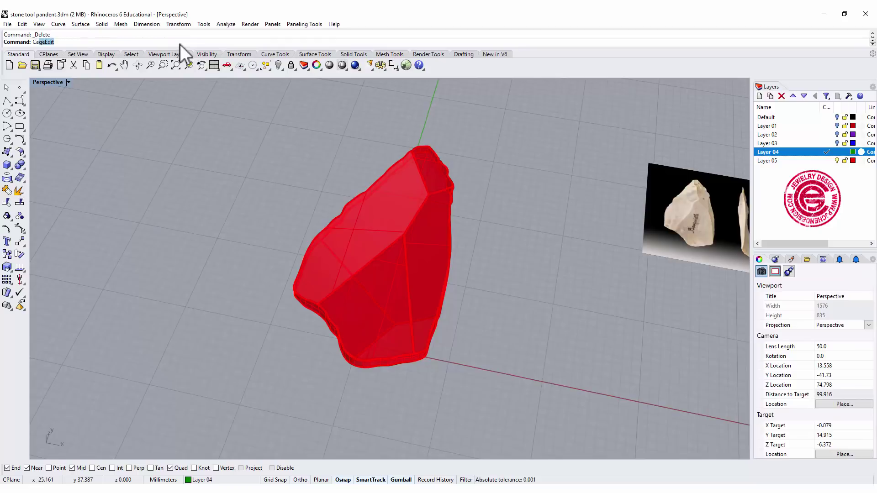
{"action": "type", "text": "a"}
{"action": "key", "text": "Return"}
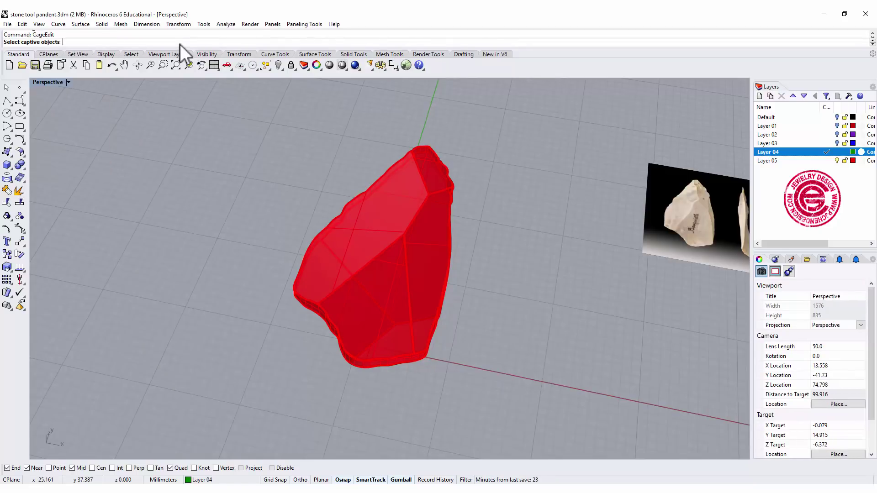
{"action": "left_click", "coordinate": [396, 210]}
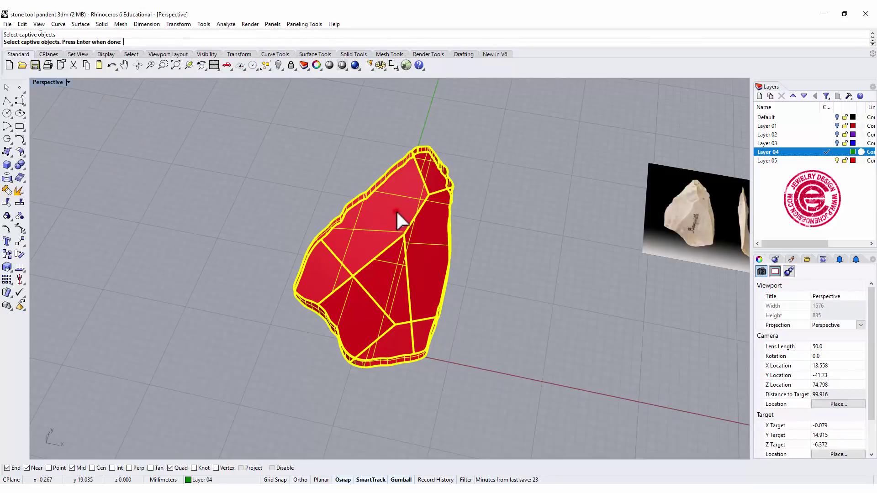
{"action": "key", "text": "Return"}
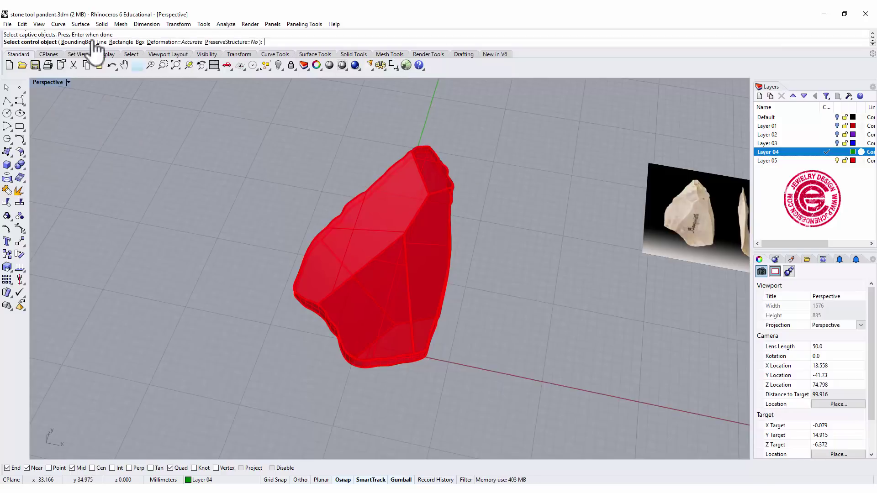
{"action": "left_click", "coordinate": [77, 42]}
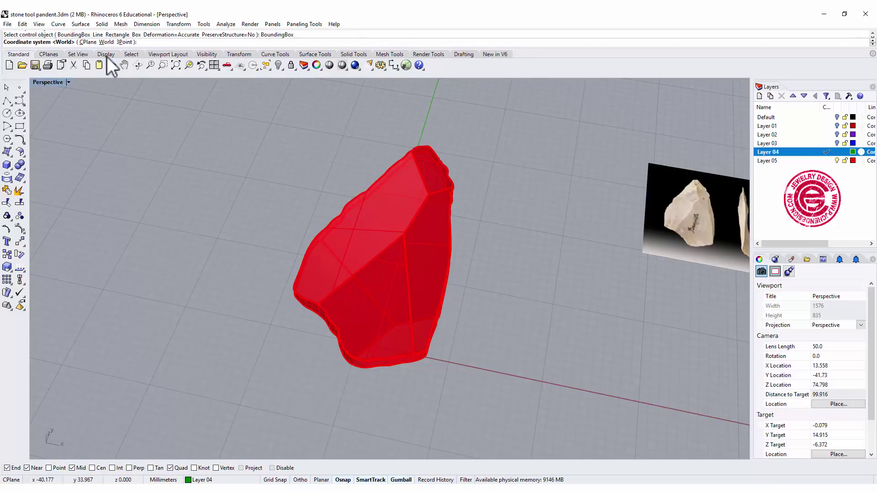
{"action": "key", "text": "Return"}
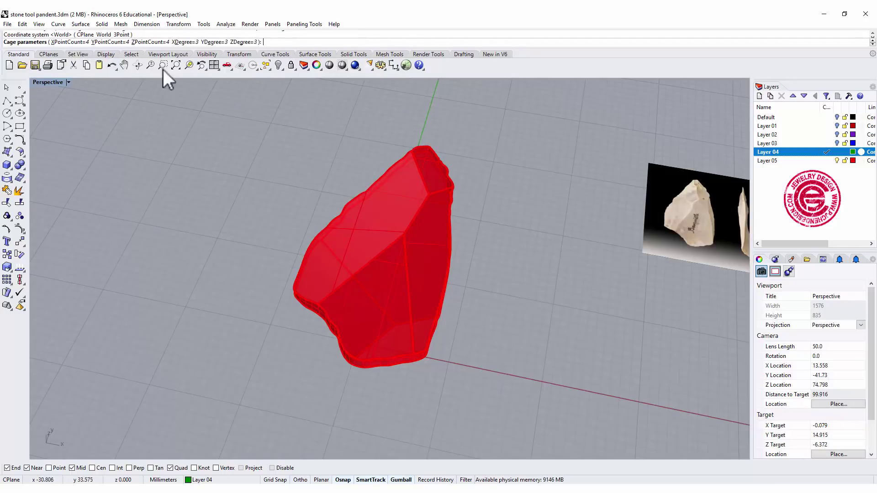
Set the cage's X point count to 12
{"action": "left_click", "coordinate": [64, 42]}
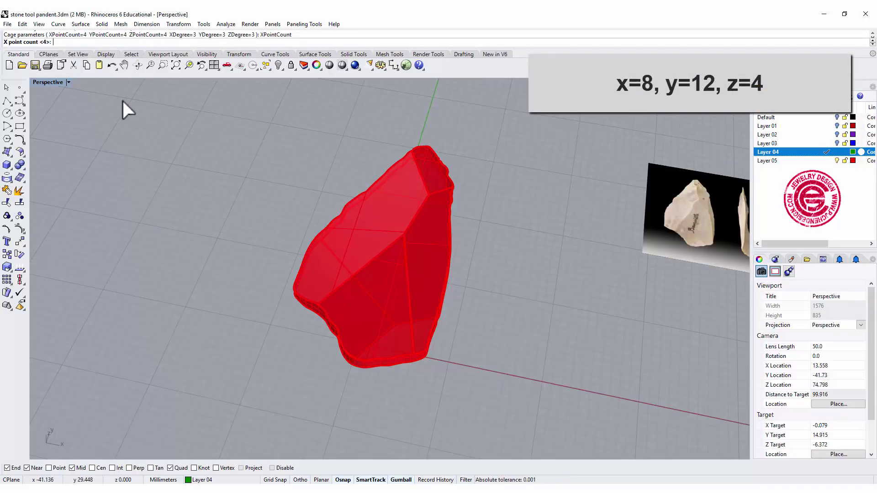
{"action": "type", "text": "12"}
{"action": "key", "text": "Return"}
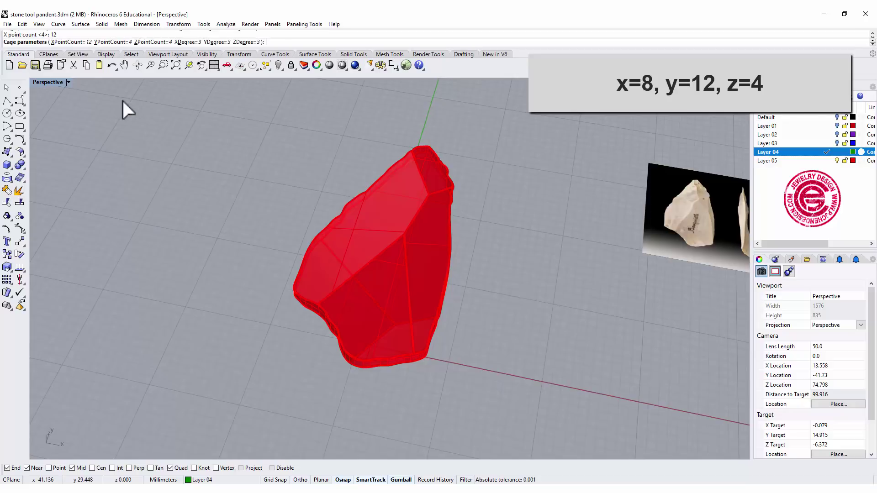
Set the cage to 12 points in Y and 8 in X, keep 4 in Z with degree 3, and edit the Global region
{"action": "left_click", "coordinate": [103, 42]}
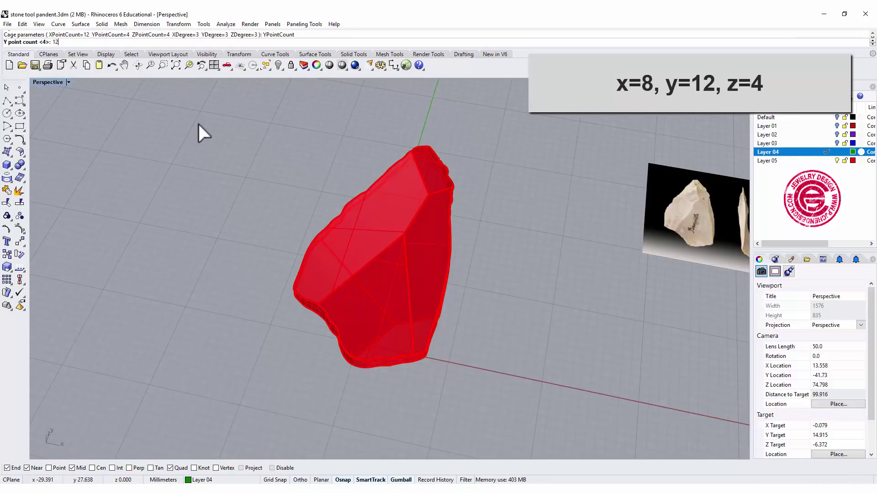
{"action": "type", "text": "12"}
{"action": "key", "text": "Return"}
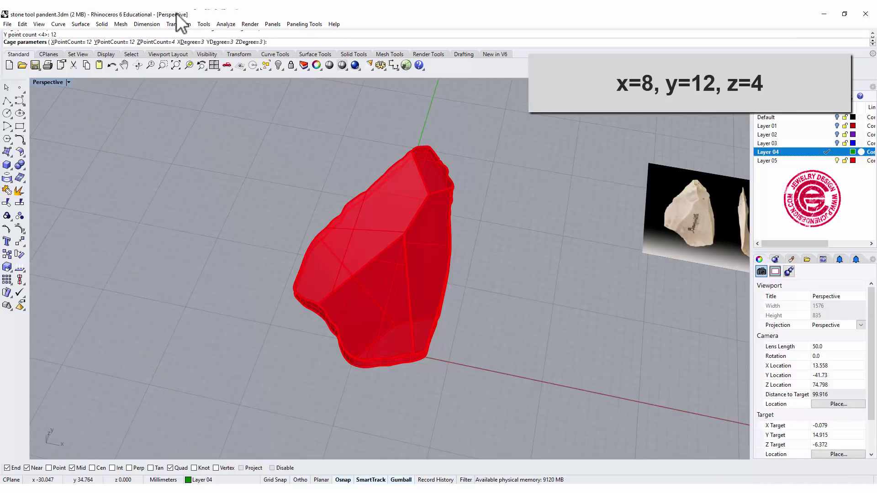
{"action": "left_click", "coordinate": [81, 42]}
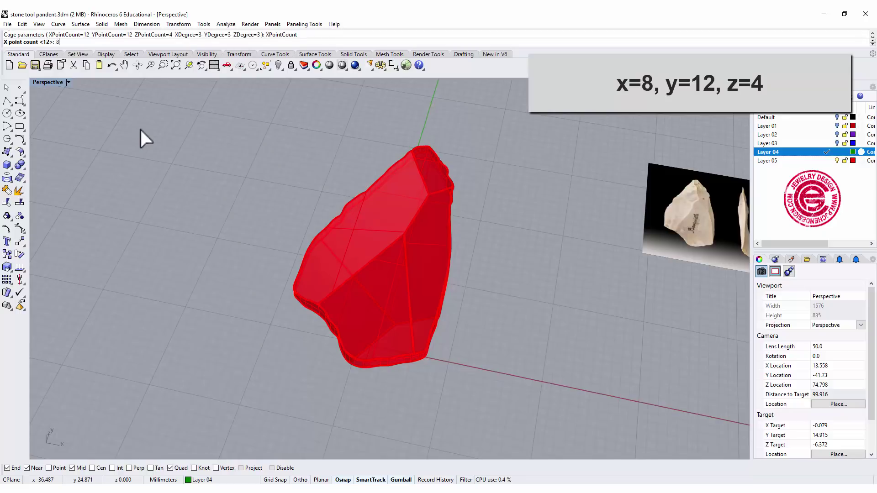
{"action": "type", "text": "8"}
{"action": "key", "text": "Return"}
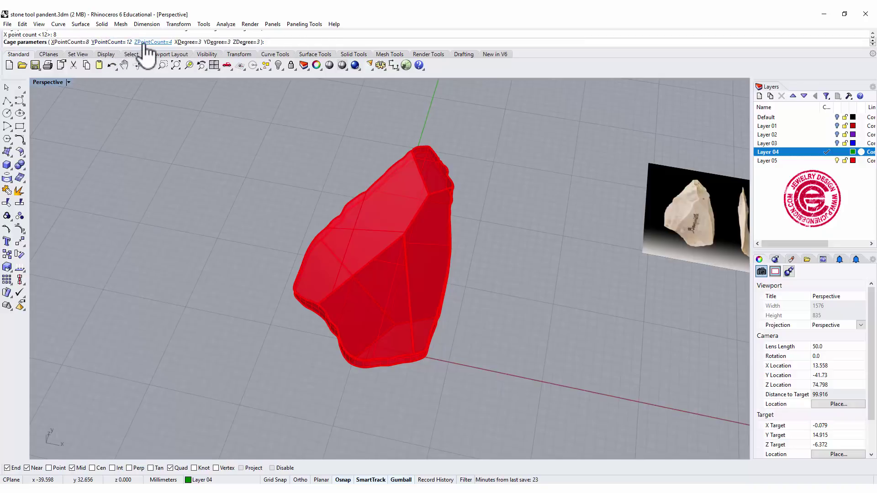
{"action": "key", "text": "Return"}
{"action": "key", "text": "Return"}
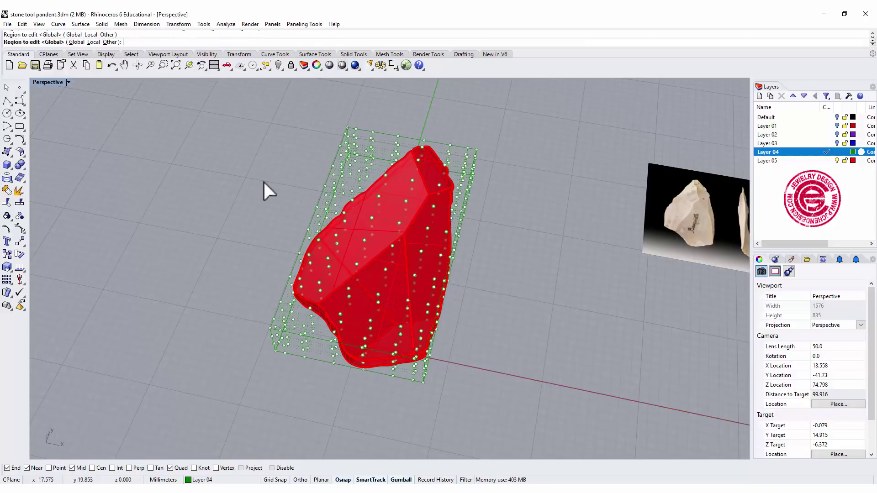
Switch from the single Perspective view to the four-viewport layout and frame the caged stone in the Top view
{"action": "right_click_drag", "start_coordinate": [330, 254], "coordinate": [495, 313]}
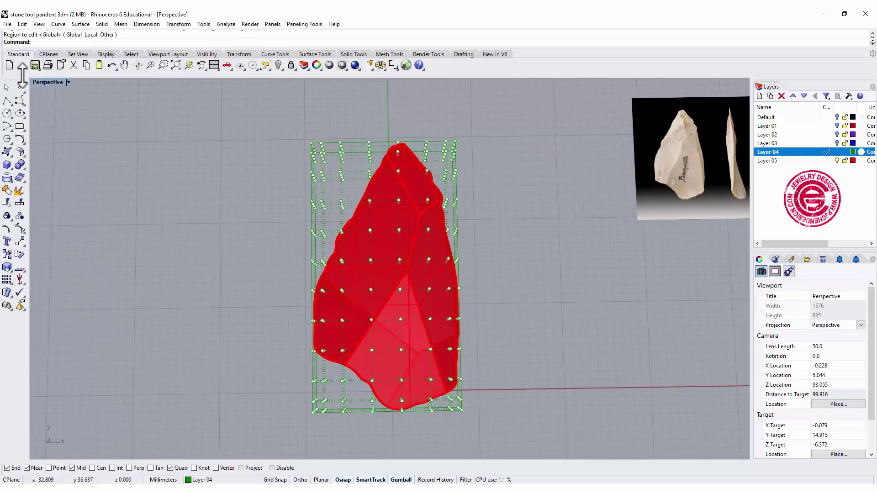
{"action": "left_click", "coordinate": [216, 65]}
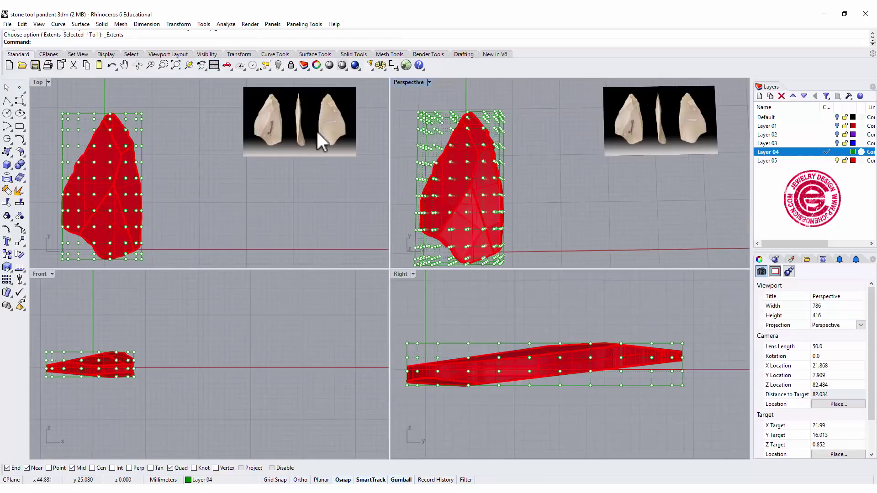
{"action": "scroll", "coordinate": [169, 164], "scroll_direction": "up", "scroll_amount": 1}
{"action": "scroll", "coordinate": [170, 166], "scroll_direction": "down", "scroll_amount": 2}
{"action": "right_click_drag", "start_coordinate": [173, 165], "coordinate": [289, 184]}
{"action": "scroll", "coordinate": [272, 192], "scroll_direction": "up", "scroll_amount": 2}
{"action": "scroll", "coordinate": [252, 157], "scroll_direction": "up", "scroll_amount": 4}
{"action": "scroll", "coordinate": [252, 157], "scroll_direction": "up", "scroll_amount": 2}
{"action": "right_click_drag", "start_coordinate": [248, 161], "coordinate": [244, 164]}
{"action": "scroll", "coordinate": [269, 97], "scroll_direction": "down", "scroll_amount": 3}
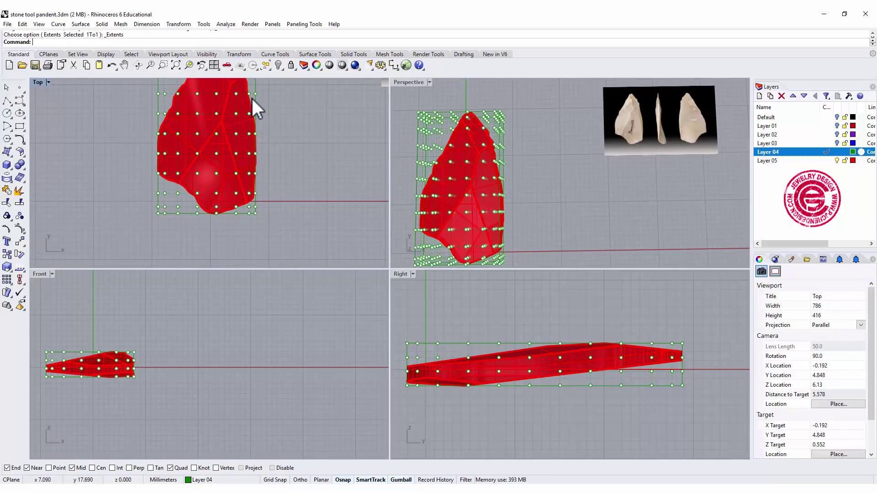
Try selecting all the control points along the stone's full right edge in the Top view
{"action": "left_click", "coordinate": [252, 97]}
{"action": "scroll", "coordinate": [252, 102], "scroll_direction": "up", "scroll_amount": 1}
{"action": "scroll", "coordinate": [278, 120], "scroll_direction": "down", "scroll_amount": 2}
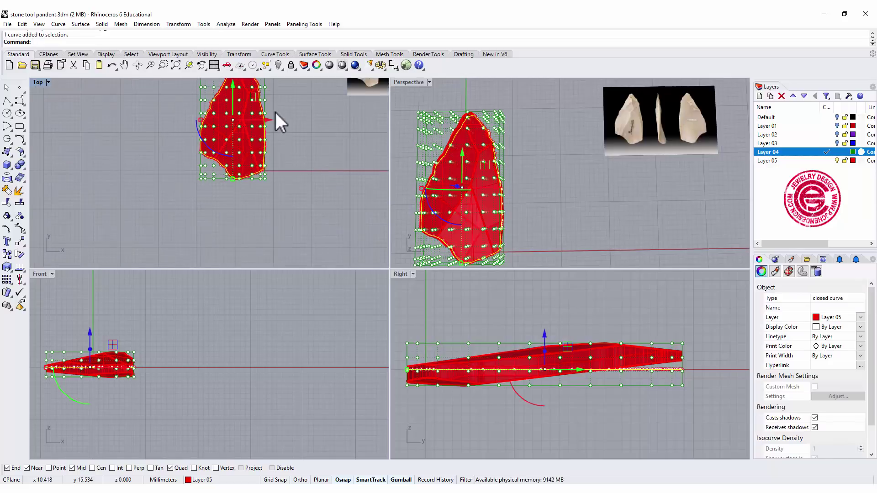
{"action": "right_click_drag", "start_coordinate": [280, 122], "coordinate": [284, 168]}
{"action": "left_click_drag", "start_coordinate": [252, 90], "coordinate": [278, 227]}
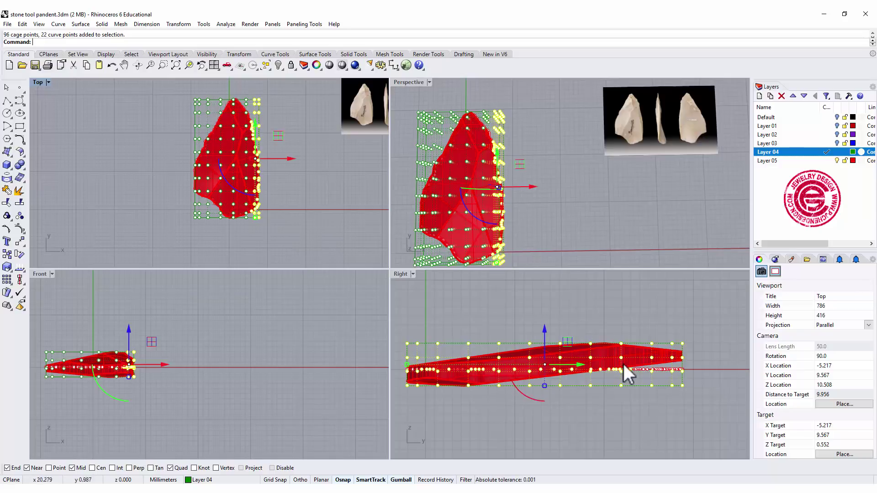
{"action": "key", "text": "Escape"}
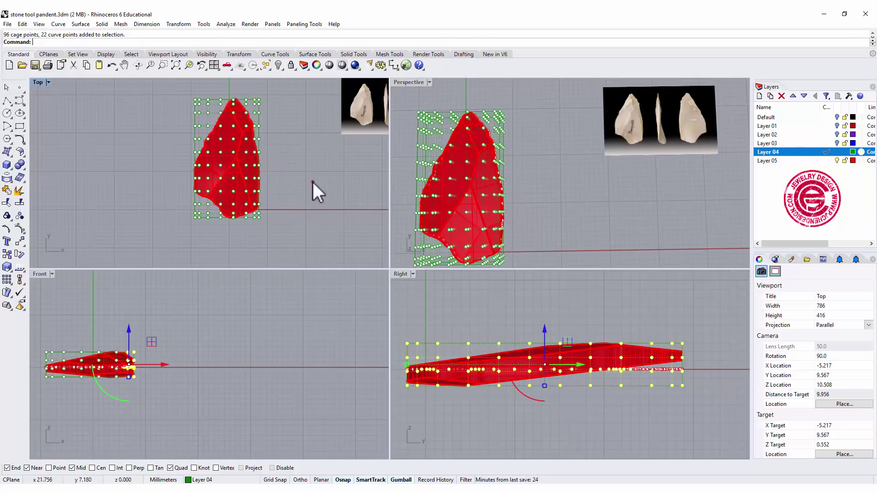
{"action": "scroll", "coordinate": [262, 154], "scroll_direction": "up", "scroll_amount": 3}
{"action": "scroll", "coordinate": [246, 135], "scroll_direction": "up", "scroll_amount": 2}
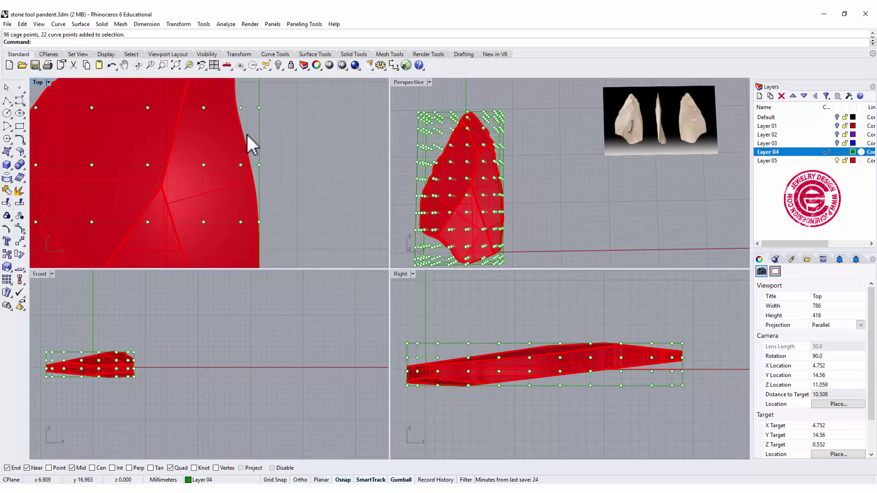
{"action": "scroll", "coordinate": [249, 136], "scroll_direction": "down", "scroll_amount": 3}
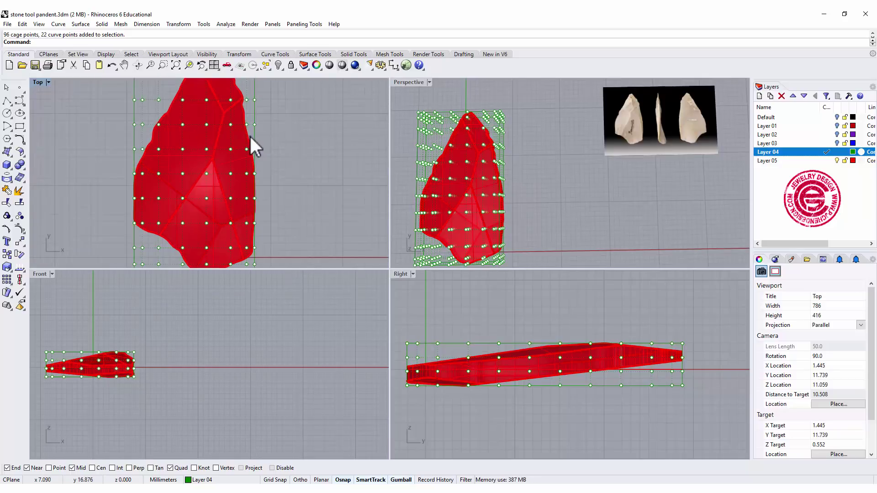
{"action": "left_click_drag", "start_coordinate": [249, 135], "coordinate": [269, 182]}
{"action": "key", "text": "ctrl+z"}
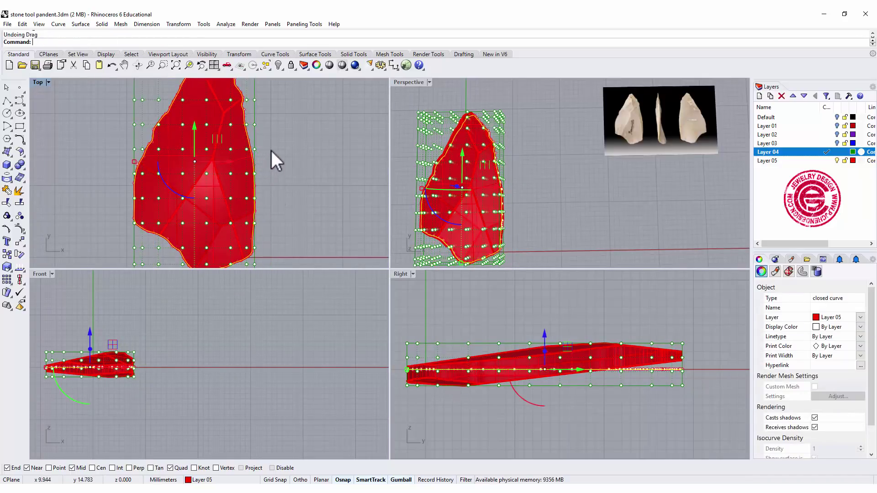
Select the outermost cage points along the lower part of the stone's right edge and scale them closer together in Z to thin that edge
{"action": "double_click", "coordinate": [39, 81]}
{"action": "scroll", "coordinate": [411, 183], "scroll_direction": "down", "scroll_amount": 3}
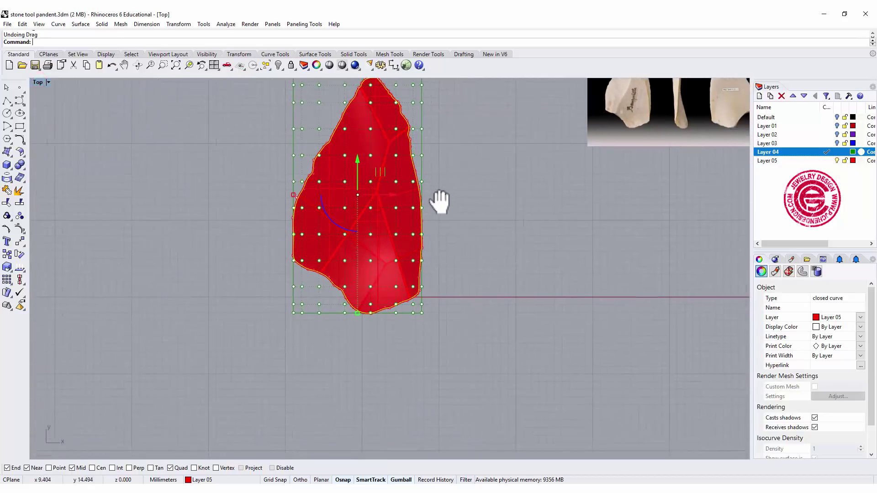
{"action": "scroll", "coordinate": [420, 190], "scroll_direction": "up", "scroll_amount": 3}
{"action": "left_click", "coordinate": [423, 142]}
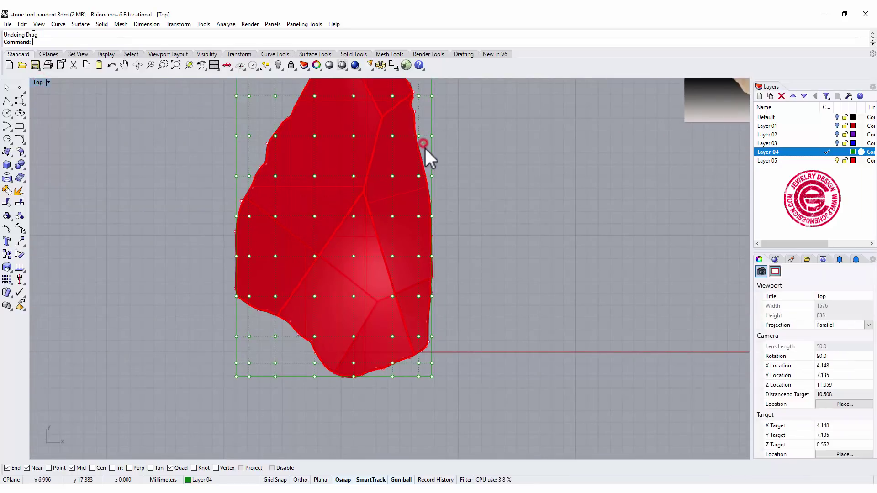
{"action": "left_click_drag", "start_coordinate": [423, 143], "coordinate": [484, 409]}
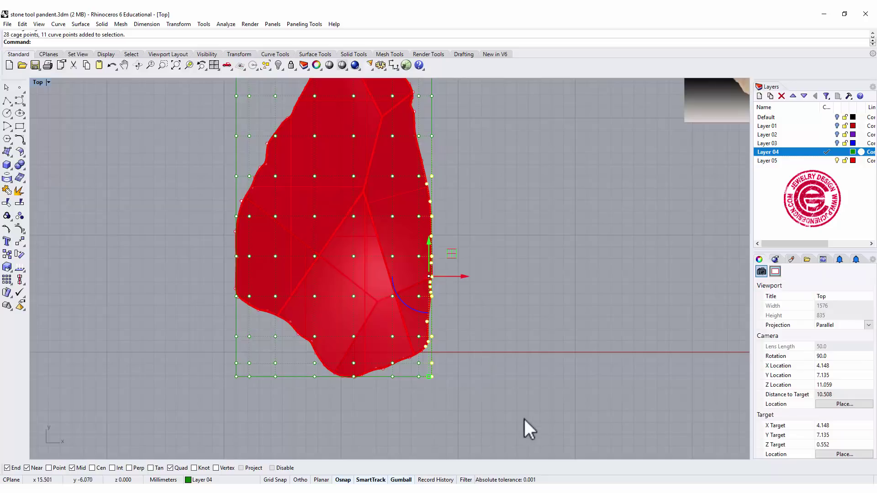
{"action": "double_click", "coordinate": [39, 83]}
{"action": "right_click_drag", "start_coordinate": [572, 399], "coordinate": [587, 391]}
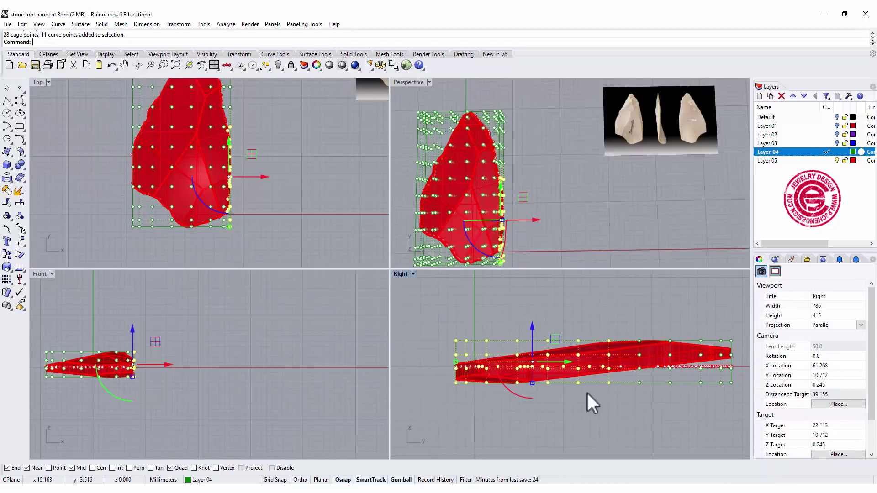
{"action": "left_click_drag", "start_coordinate": [532, 383], "coordinate": [531, 366]}
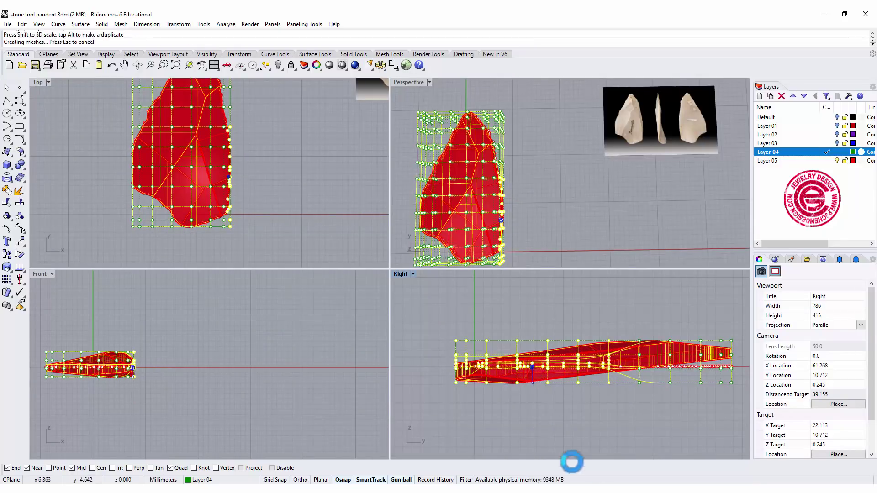
{"action": "left_click", "coordinate": [580, 188]}
{"action": "right_click_drag", "start_coordinate": [580, 189], "coordinate": [643, 182]}
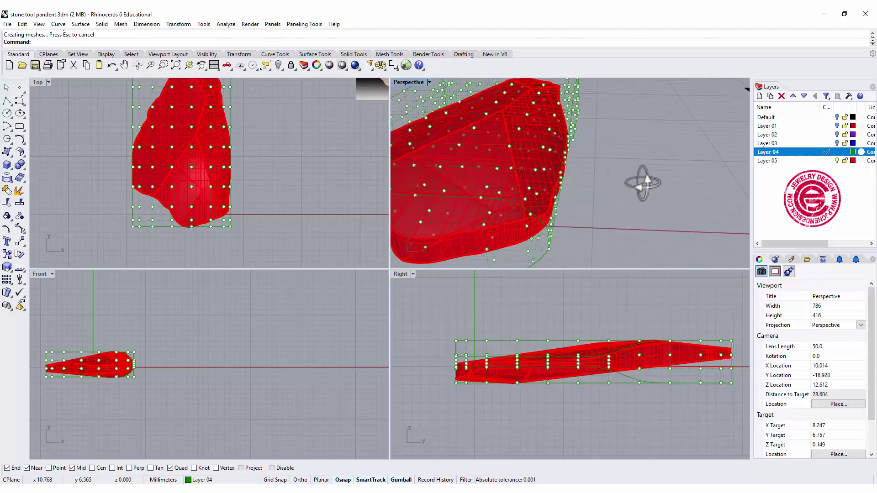
Reselect the lower right edge's outermost cage points, lower them slightly in the Right view, and flatten them together in Z
{"action": "scroll", "coordinate": [254, 170], "scroll_direction": "up", "scroll_amount": 4}
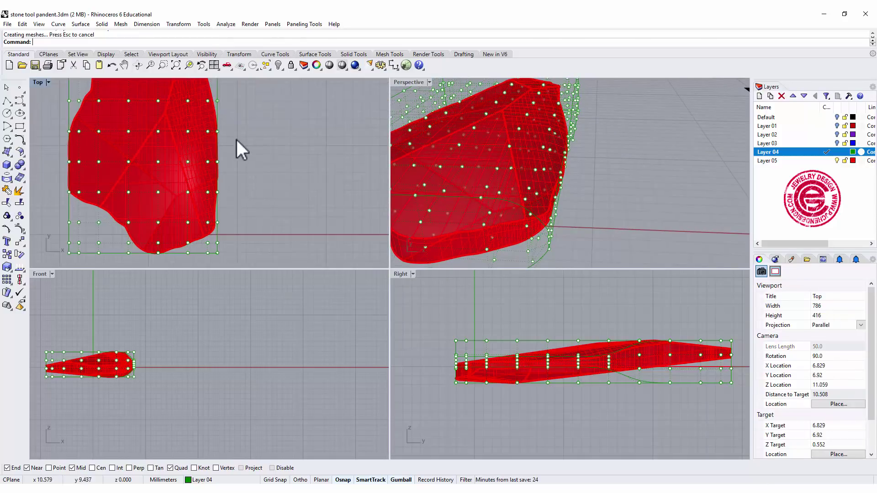
{"action": "scroll", "coordinate": [236, 138], "scroll_direction": "down", "scroll_amount": 4}
{"action": "scroll", "coordinate": [233, 116], "scroll_direction": "down", "scroll_amount": 2}
{"action": "right_click_drag", "start_coordinate": [251, 120], "coordinate": [292, 151]}
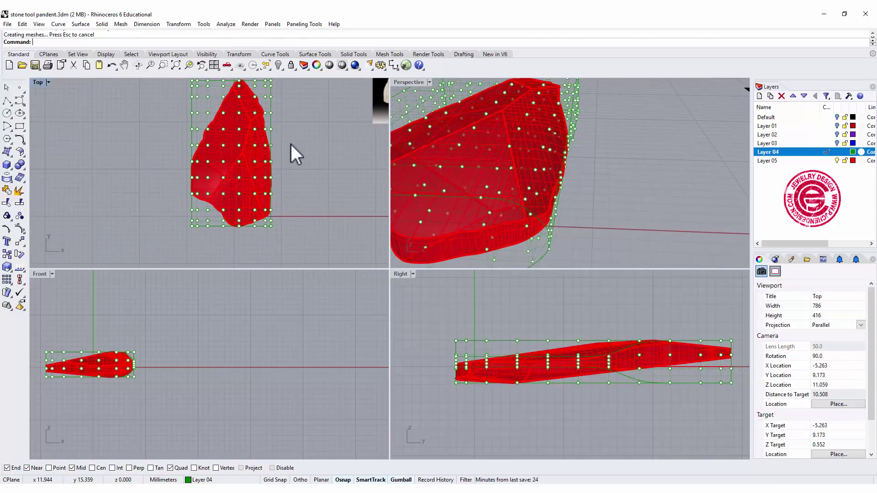
{"action": "scroll", "coordinate": [282, 135], "scroll_direction": "up", "scroll_amount": 6}
{"action": "left_click_drag", "start_coordinate": [256, 132], "coordinate": [341, 328]}
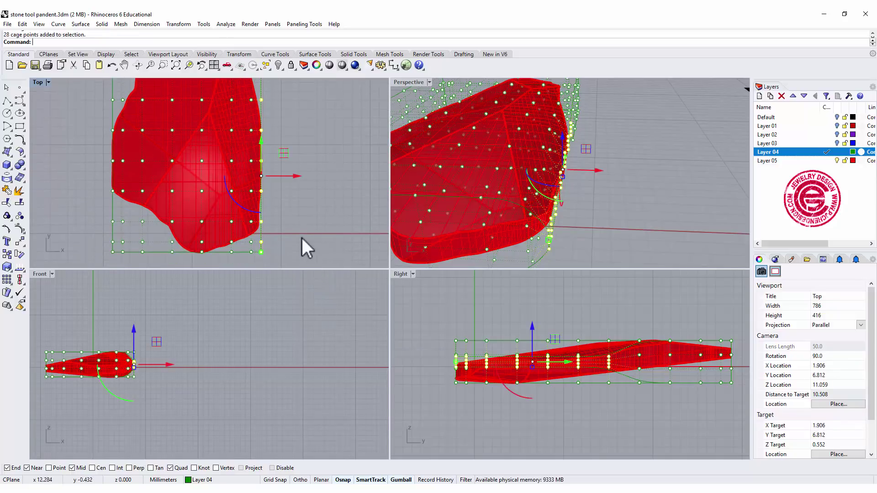
{"action": "scroll", "coordinate": [541, 378], "scroll_direction": "up", "scroll_amount": 2}
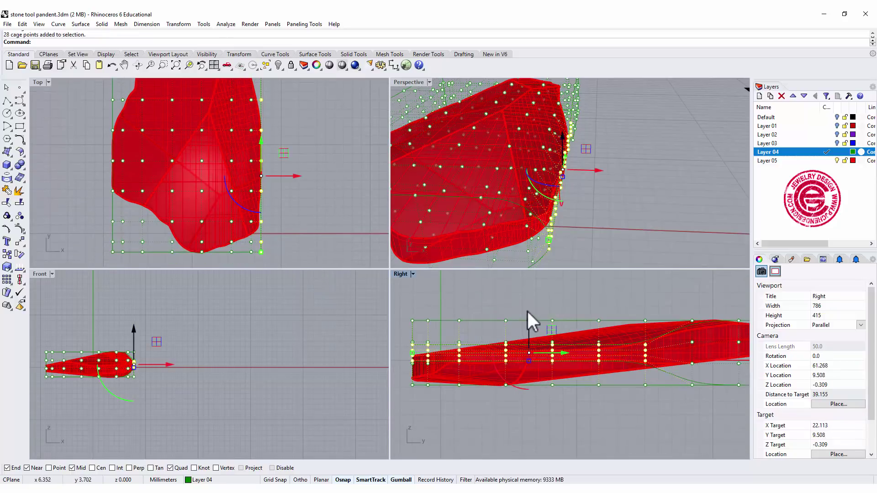
{"action": "left_click_drag", "start_coordinate": [528, 311], "coordinate": [528, 315]}
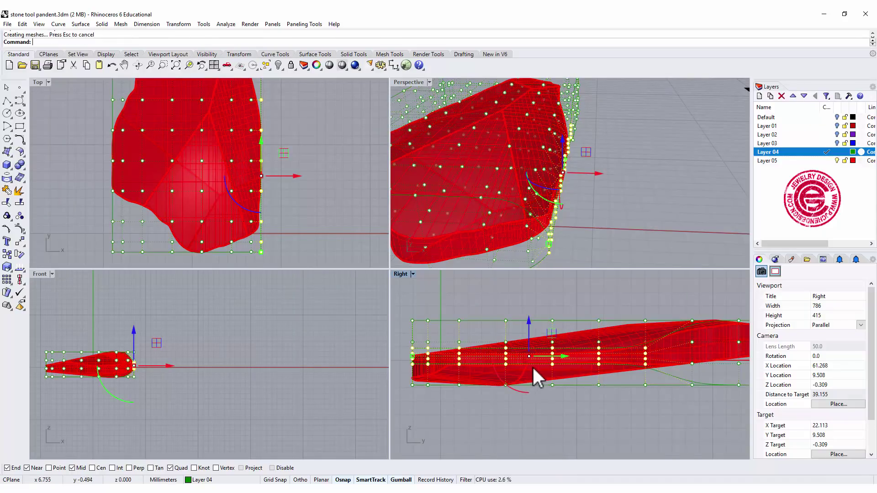
{"action": "scroll", "coordinate": [527, 365], "scroll_direction": "up", "scroll_amount": 3}
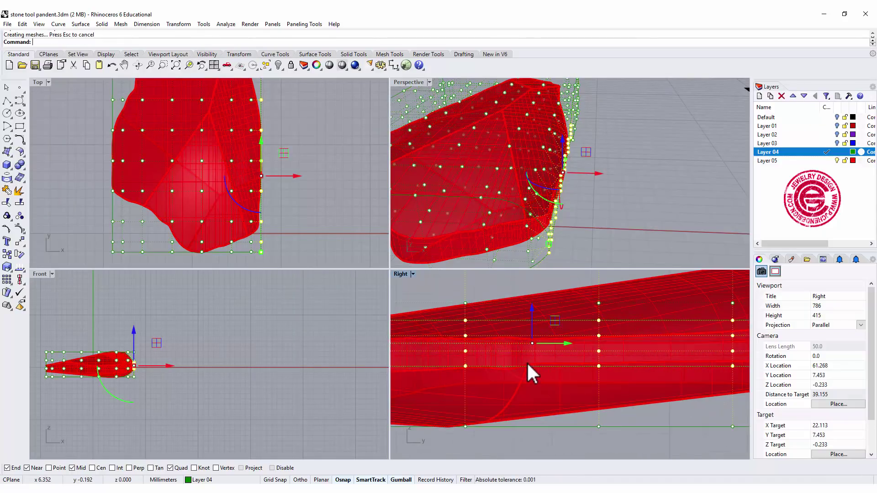
{"action": "scroll", "coordinate": [528, 365], "scroll_direction": "down", "scroll_amount": 2}
{"action": "scroll", "coordinate": [528, 365], "scroll_direction": "down", "scroll_amount": 2}
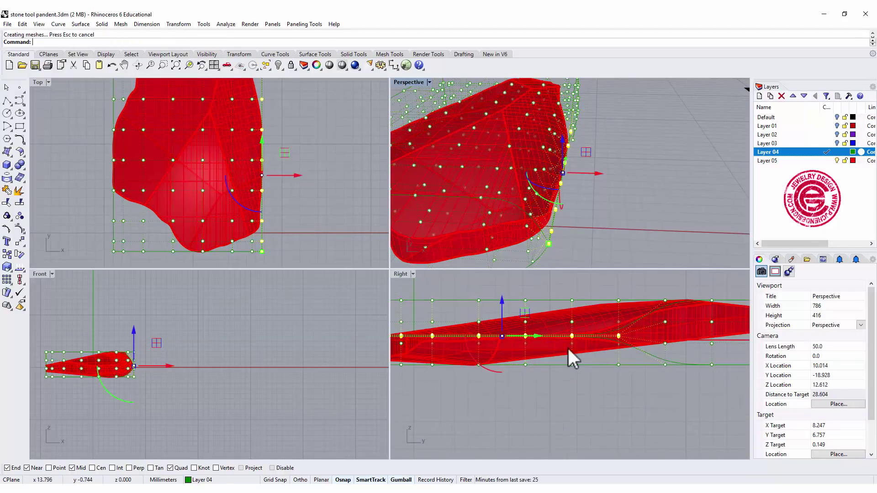
Fine-tune the lower right edge's selected cage points with a small adjustment in the Right view, and clear the selection
{"action": "scroll", "coordinate": [521, 342], "scroll_direction": "up", "scroll_amount": 5}
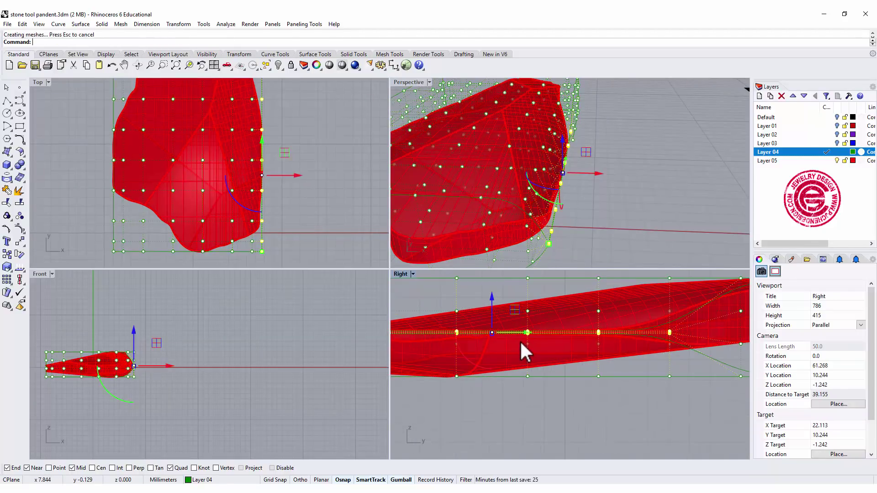
{"action": "left_click_drag", "start_coordinate": [485, 331], "coordinate": [484, 335]}
{"action": "left_click", "coordinate": [631, 208]}
Select the outer cage points along the upper part of the stone's right edge in the Top view
{"action": "scroll", "coordinate": [292, 143], "scroll_direction": "down", "scroll_amount": 6}
{"action": "right_click_drag", "start_coordinate": [294, 183], "coordinate": [276, 267]}
{"action": "left_click_drag", "start_coordinate": [235, 128], "coordinate": [276, 150]}
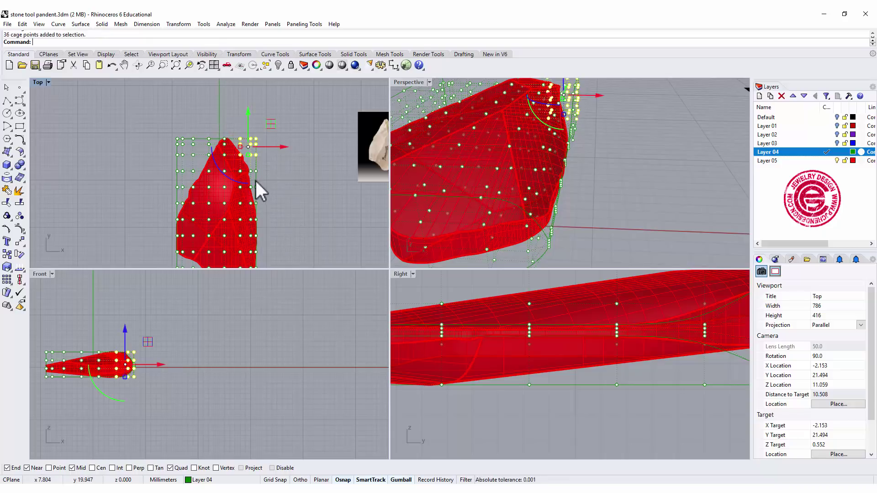
{"action": "scroll", "coordinate": [252, 173], "scroll_direction": "up", "scroll_amount": 5}
{"action": "left_click_drag", "start_coordinate": [265, 171], "coordinate": [286, 184], "text": "shift"}
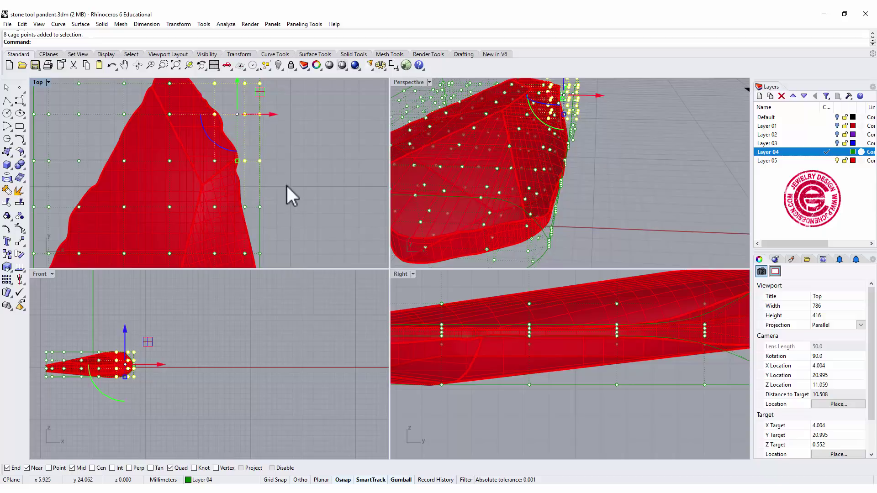
{"action": "scroll", "coordinate": [285, 200], "scroll_direction": "up", "scroll_amount": 4}
{"action": "right_click_drag", "start_coordinate": [299, 200], "coordinate": [351, 139]}
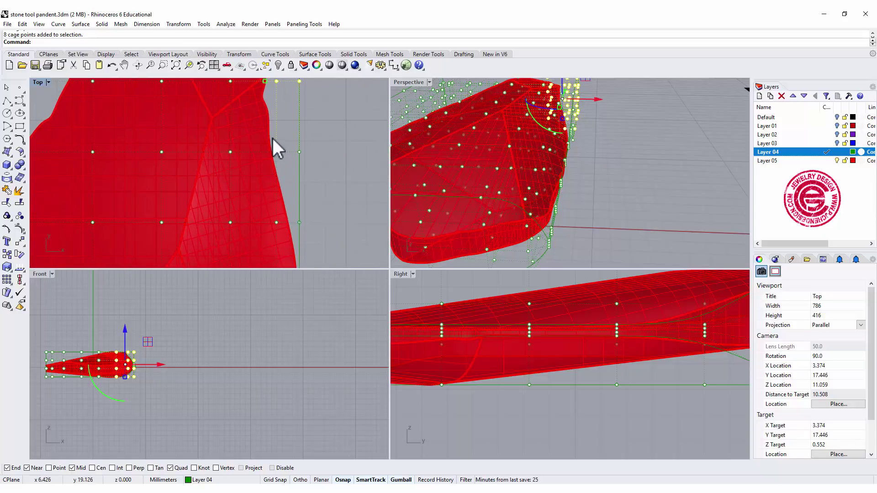
{"action": "left_click_drag", "start_coordinate": [272, 137], "coordinate": [352, 190], "text": "shift"}
{"action": "key", "text": "ctrl+z"}
Add the remaining cage points of the upper right edge to the selection and scale them closer together in Z
{"action": "scroll", "coordinate": [274, 134], "scroll_direction": "up", "scroll_amount": 3}
{"action": "right_click_drag", "start_coordinate": [571, 180], "coordinate": [587, 188]}
{"action": "scroll", "coordinate": [297, 197], "scroll_direction": "down", "scroll_amount": 3}
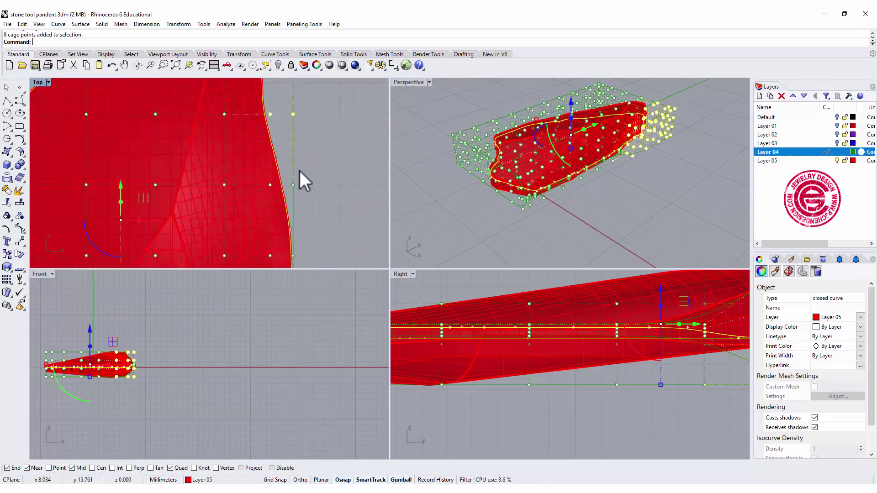
{"action": "left_click_drag", "start_coordinate": [282, 163], "coordinate": [315, 201]}
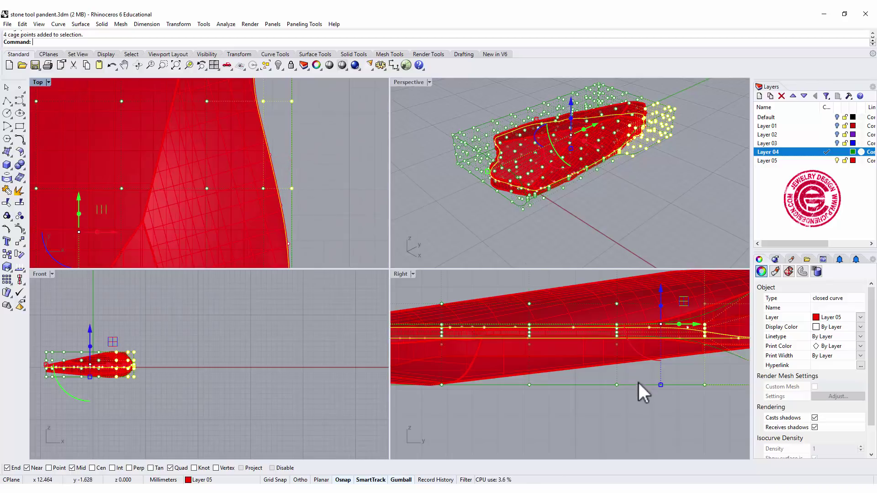
{"action": "scroll", "coordinate": [658, 377], "scroll_direction": "down", "scroll_amount": 4}
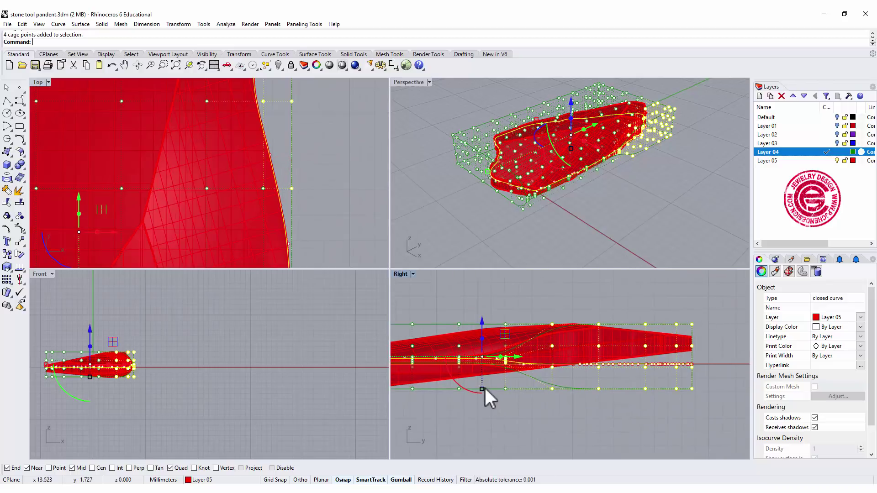
{"action": "left_click_drag", "start_coordinate": [482, 389], "coordinate": [483, 361]}
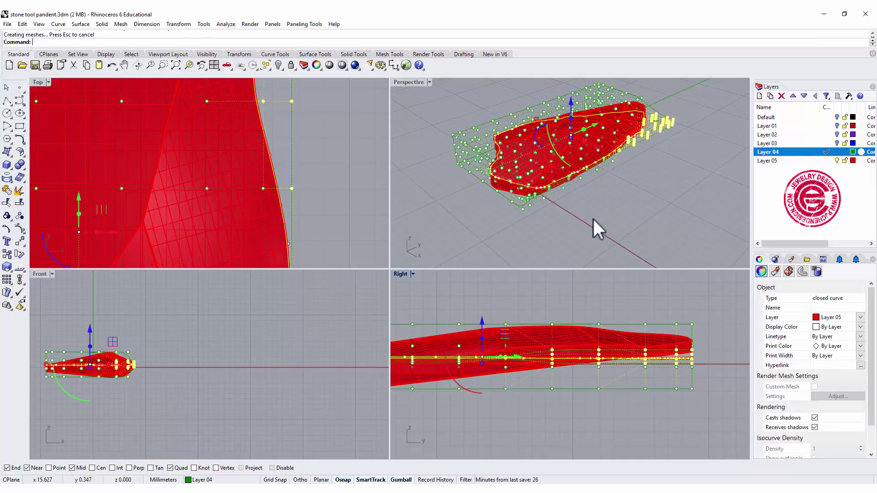
{"action": "left_click", "coordinate": [580, 237]}
Select the cage points around the stone's tip in the Top view and scale them closer together in Z to thin the tip
{"action": "right_click_drag", "start_coordinate": [581, 238], "coordinate": [547, 165]}
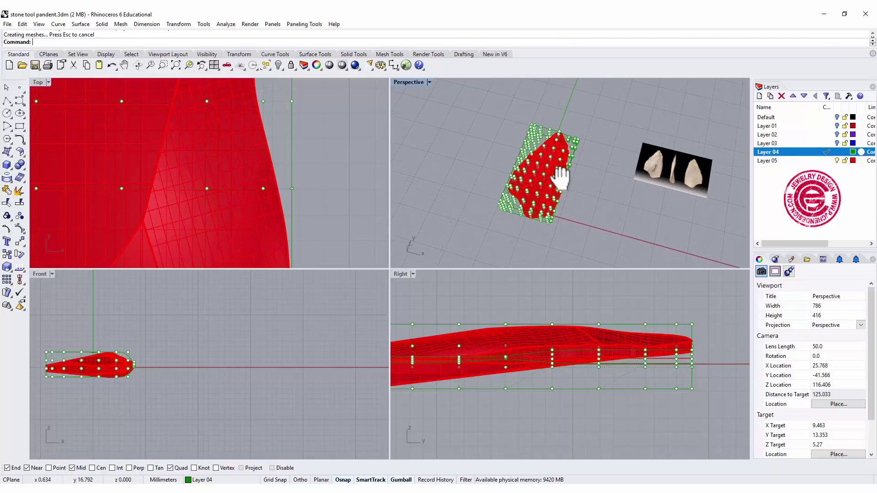
{"action": "scroll", "coordinate": [547, 163], "scroll_direction": "up", "scroll_amount": 4}
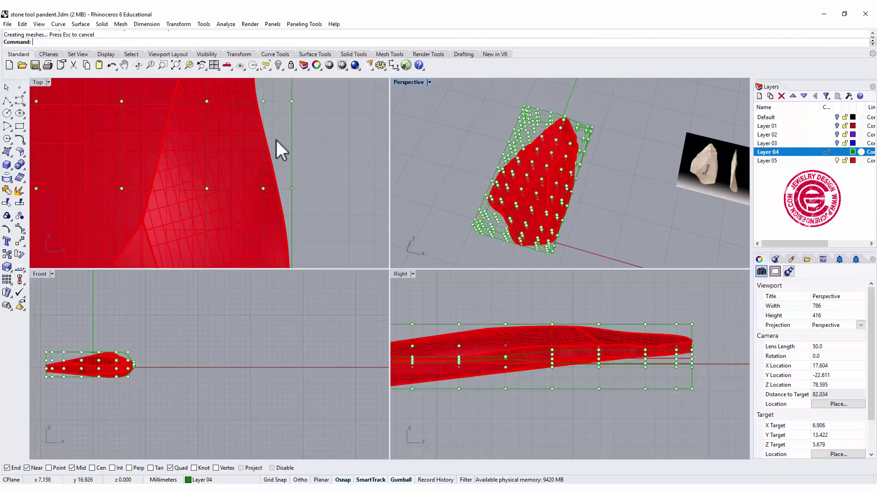
{"action": "scroll", "coordinate": [276, 139], "scroll_direction": "down", "scroll_amount": 13}
{"action": "right_click_drag", "start_coordinate": [268, 140], "coordinate": [259, 219]}
{"action": "scroll", "coordinate": [232, 162], "scroll_direction": "up", "scroll_amount": 8}
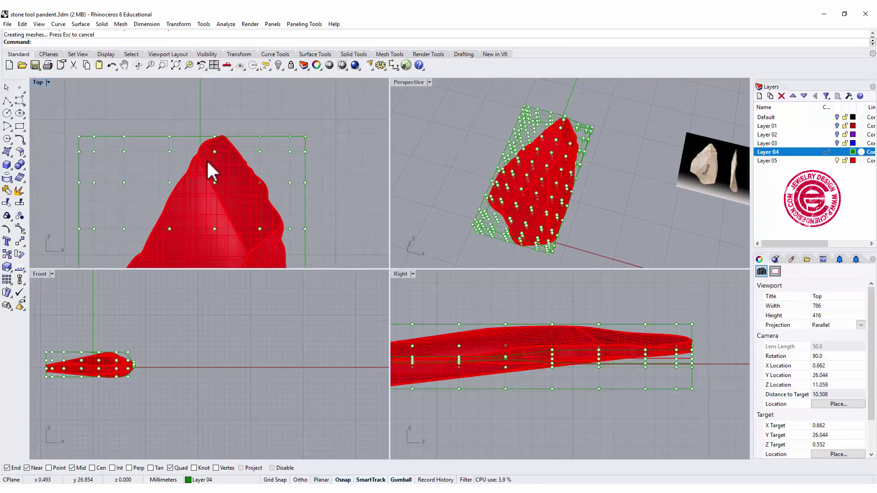
{"action": "right_click_drag", "start_coordinate": [208, 163], "coordinate": [250, 177]}
{"action": "left_click_drag", "start_coordinate": [199, 134], "coordinate": [320, 196]}
{"action": "right_click_drag", "start_coordinate": [539, 191], "coordinate": [633, 182]}
{"action": "left_click_drag", "start_coordinate": [580, 206], "coordinate": [580, 202]}
{"action": "right_click_drag", "start_coordinate": [640, 169], "coordinate": [582, 183]}
{"action": "scroll", "coordinate": [583, 183], "scroll_direction": "up", "scroll_amount": 8}
{"action": "scroll", "coordinate": [270, 183], "scroll_direction": "down", "scroll_amount": 6}
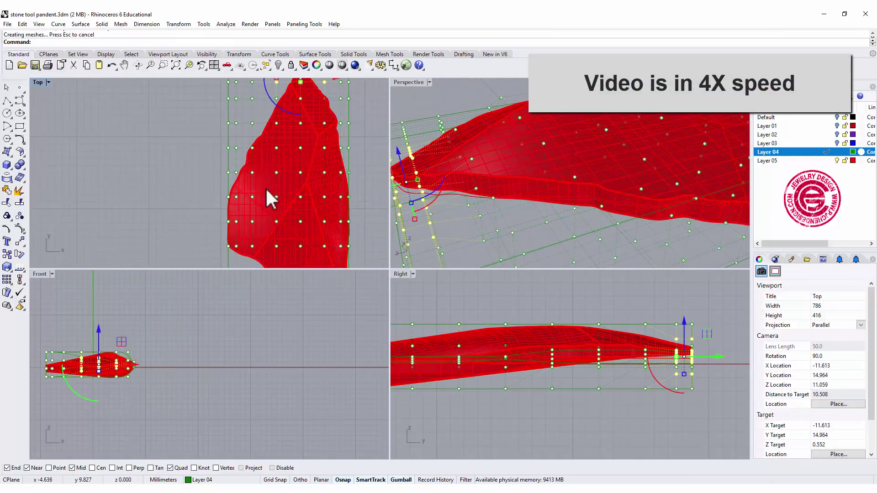
Select the cage points along the stone's upper left edge in the Top view and scale them closer together in Z
{"action": "right_click_drag", "start_coordinate": [265, 187], "coordinate": [265, 247]}
{"action": "left_click_drag", "start_coordinate": [197, 107], "coordinate": [286, 194]}
{"action": "left_click_drag", "start_coordinate": [181, 190], "coordinate": [263, 220], "text": "shift"}
{"action": "left_click_drag", "start_coordinate": [192, 220], "coordinate": [242, 240], "text": "shift"}
{"action": "left_click_drag", "start_coordinate": [192, 239], "coordinate": [241, 263], "text": "shift"}
{"action": "scroll", "coordinate": [243, 260], "scroll_direction": "down", "scroll_amount": 6}
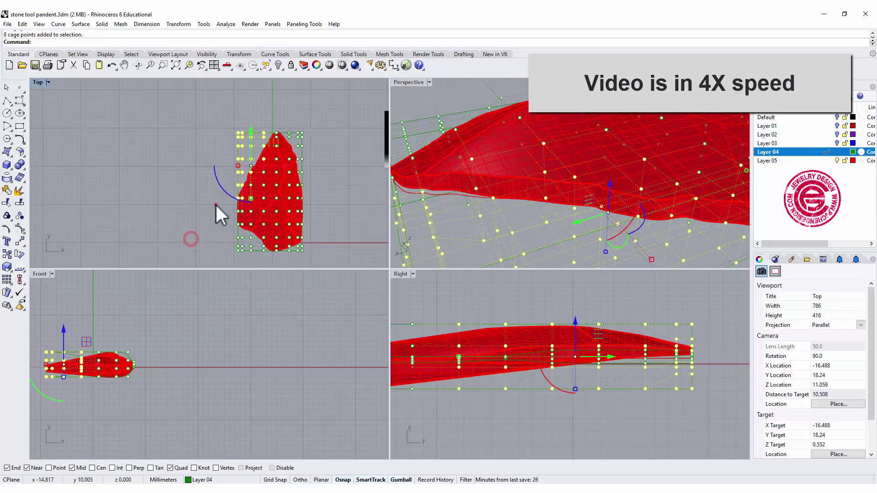
{"action": "left_click_drag", "start_coordinate": [215, 203], "coordinate": [246, 230], "text": "shift"}
{"action": "scroll", "coordinate": [571, 183], "scroll_direction": "down", "scroll_amount": 6}
{"action": "right_click_drag", "start_coordinate": [571, 178], "coordinate": [683, 197]}
{"action": "left_click_drag", "start_coordinate": [648, 200], "coordinate": [649, 189]}
{"action": "right_click_drag", "start_coordinate": [648, 182], "coordinate": [589, 190]}
Select the outermost cage points along the lower part of the stone's left edge and scale them closer together in Z
{"action": "left_click", "coordinate": [221, 197]}
{"action": "left_click", "coordinate": [211, 187]}
{"action": "left_click_drag", "start_coordinate": [192, 186], "coordinate": [249, 230]}
{"action": "right_click_drag", "start_coordinate": [727, 200], "coordinate": [633, 208], "text": "shift"}
{"action": "left_click_drag", "start_coordinate": [615, 201], "coordinate": [616, 192]}
{"action": "left_click", "coordinate": [652, 223]}
{"action": "right_click_drag", "start_coordinate": [722, 133], "coordinate": [543, 132]}
Select the cage points along the stone's base in two groups and scale each group closer together in Z
{"action": "scroll", "coordinate": [269, 260], "scroll_direction": "up", "scroll_amount": 18}
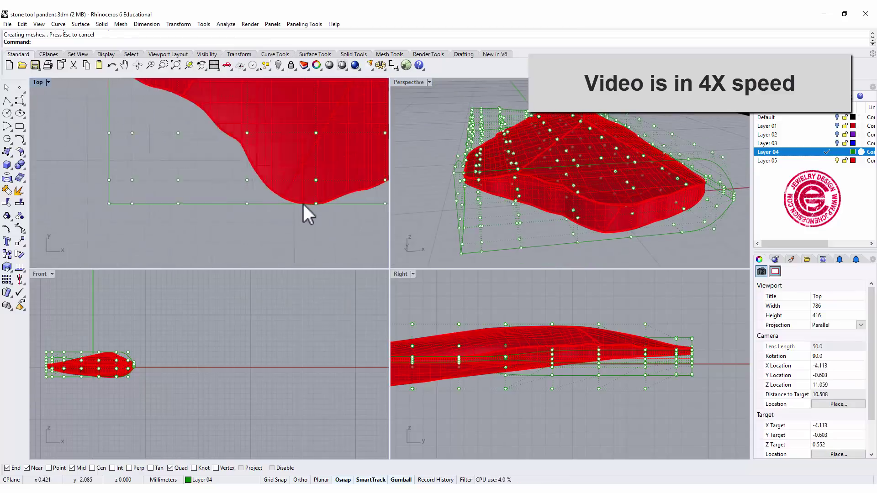
{"action": "left_click_drag", "start_coordinate": [251, 194], "coordinate": [340, 241]}
{"action": "left_click_drag", "start_coordinate": [632, 237], "coordinate": [634, 221]}
{"action": "left_click", "coordinate": [665, 258]}
{"action": "left_click_drag", "start_coordinate": [203, 133], "coordinate": [250, 189]}
{"action": "left_click_drag", "start_coordinate": [575, 231], "coordinate": [575, 219]}
{"action": "left_click", "coordinate": [627, 248]}
Maximize the Perspective view to inspect the thinned stone
{"action": "scroll", "coordinate": [631, 128], "scroll_direction": "down", "scroll_amount": 12}
{"action": "right_click_drag", "start_coordinate": [631, 128], "coordinate": [622, 180]}
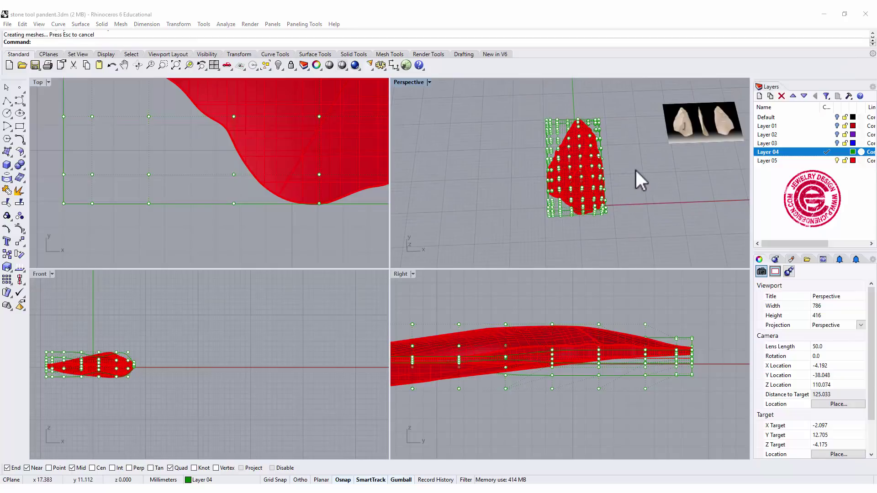
{"action": "right_click_drag", "start_coordinate": [636, 170], "coordinate": [572, 180]}
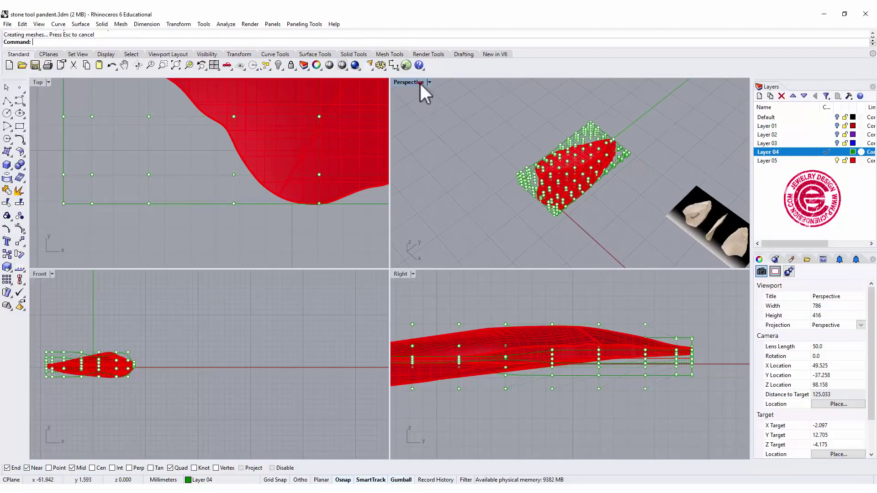
{"action": "double_click", "coordinate": [419, 83]}
Try lowering a single cage point on the stone's top face near the tip, and undo the move
{"action": "mouse_move", "coordinate": [437, 215]}
{"action": "right_mouse_down"}
{"action": "mouse_move", "coordinate": [467, 220]}
{"action": "mouse_move", "coordinate": [432, 215]}
{"action": "right_mouse_up"}
{"action": "scroll", "coordinate": [457, 226], "scroll_direction": "up", "scroll_amount": 5}
{"action": "scroll", "coordinate": [433, 216], "scroll_direction": "up", "scroll_amount": 3}
{"action": "left_click_drag", "start_coordinate": [429, 212], "coordinate": [432, 275]}
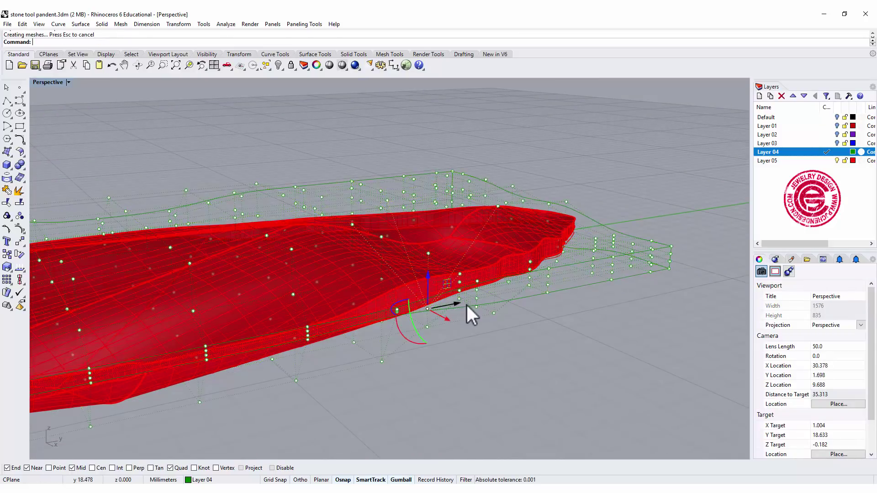
{"action": "right_click_drag", "start_coordinate": [470, 309], "coordinate": [489, 205]}
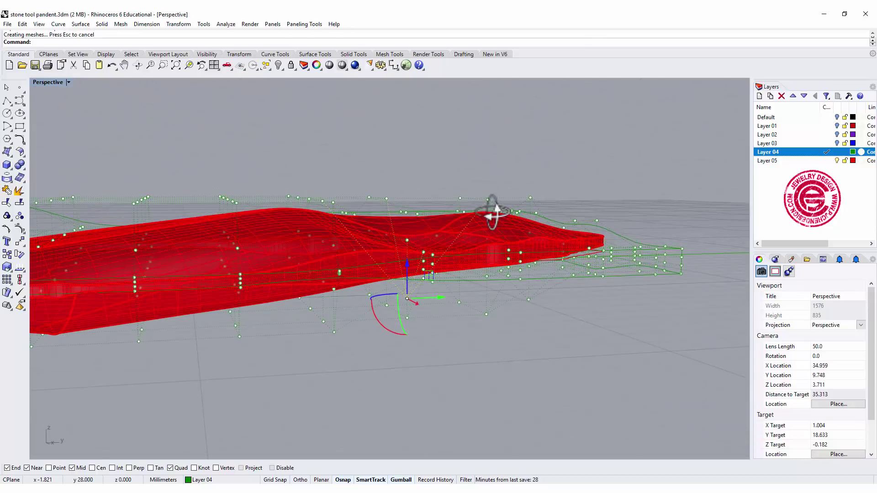
{"action": "key", "text": "ctrl+z"}
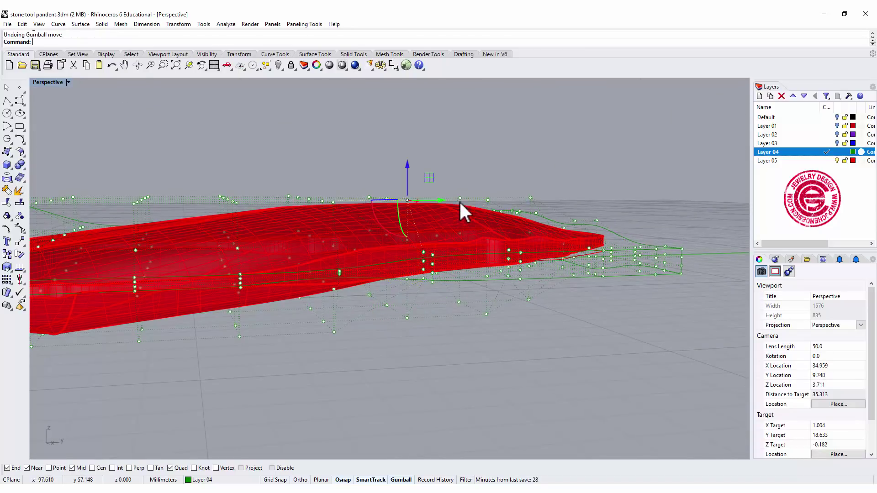
{"action": "scroll", "coordinate": [525, 212], "scroll_direction": "down", "scroll_amount": 8}
{"action": "right_click_drag", "start_coordinate": [497, 215], "coordinate": [527, 266]}
{"action": "scroll", "coordinate": [513, 227], "scroll_direction": "up", "scroll_amount": 8}
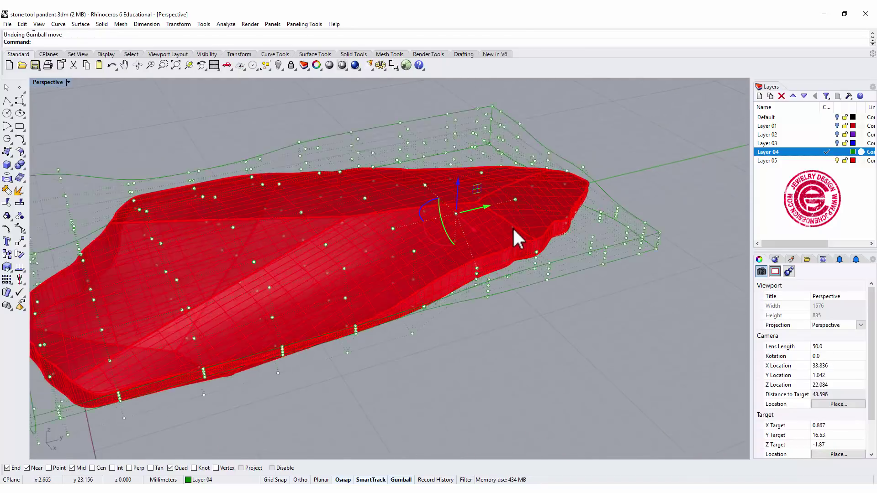
{"action": "left_click", "coordinate": [513, 226]}
{"action": "left_click", "coordinate": [525, 234]}
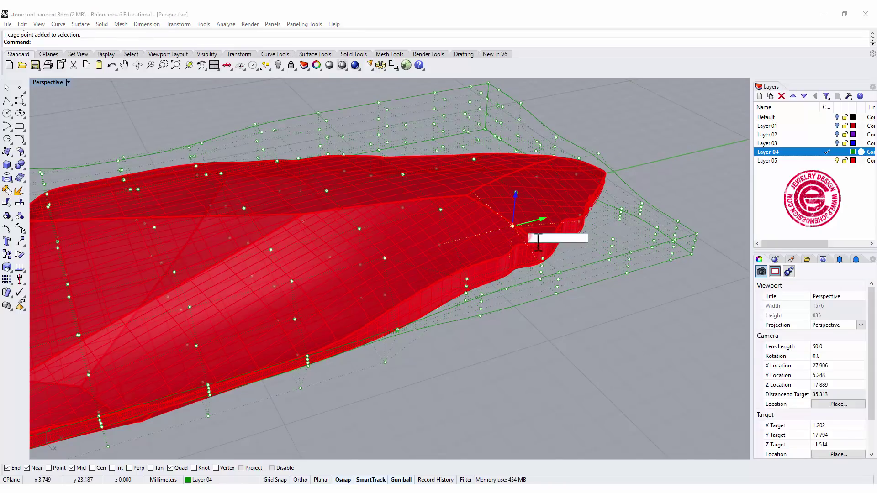
{"action": "key", "text": "Escape"}
{"action": "key", "text": "Escape"}
Turn off the cage control points and delete the cage around the stone
{"action": "left_click", "coordinate": [488, 260]}
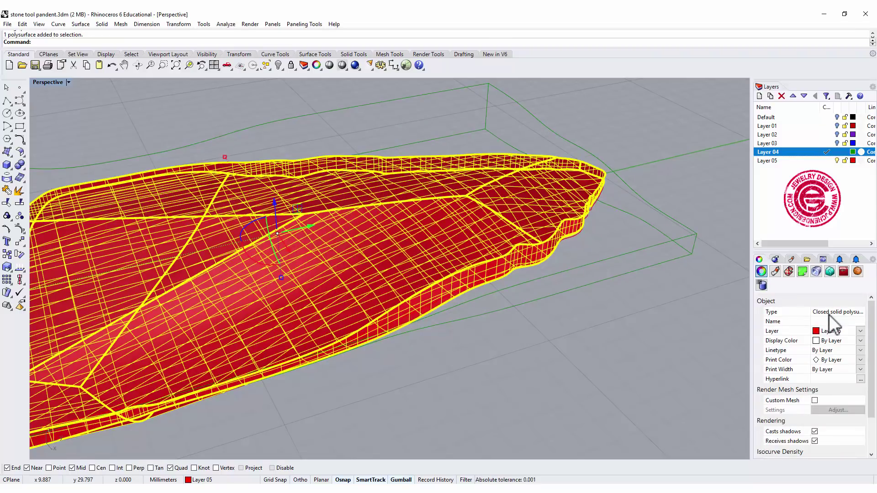
{"action": "left_click", "coordinate": [604, 281]}
{"action": "scroll", "coordinate": [554, 202], "scroll_direction": "down", "scroll_amount": 5}
{"action": "right_click_drag", "start_coordinate": [554, 201], "coordinate": [596, 275]}
{"action": "key", "text": "Delete"}
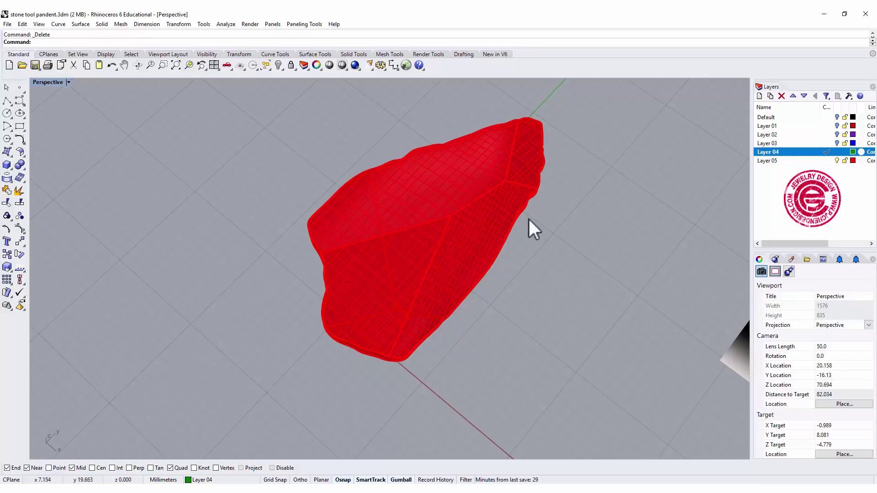
Compare the outline and facets of the bent stone with the reference photo in the Perspective view
{"action": "right_click_drag", "start_coordinate": [533, 227], "coordinate": [561, 290]}
{"action": "scroll", "coordinate": [529, 266], "scroll_direction": "up", "scroll_amount": 2}
{"action": "scroll", "coordinate": [525, 265], "scroll_direction": "down", "scroll_amount": 2}
{"action": "right_click_drag", "start_coordinate": [526, 265], "coordinate": [536, 244]}
{"action": "scroll", "coordinate": [538, 243], "scroll_direction": "down", "scroll_amount": 2}
{"action": "right_click_drag", "start_coordinate": [677, 266], "coordinate": [492, 200], "text": "shift"}
{"action": "scroll", "coordinate": [539, 206], "scroll_direction": "up", "scroll_amount": 3}
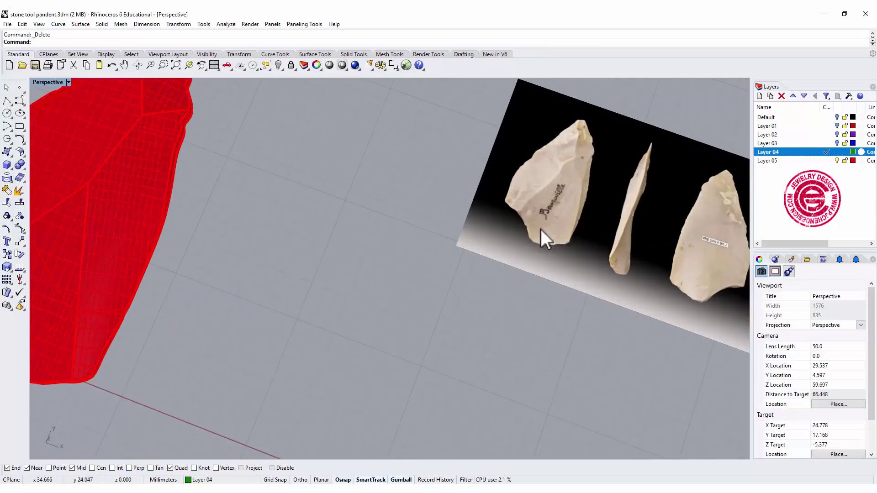
{"action": "scroll", "coordinate": [255, 131], "scroll_direction": "down", "scroll_amount": 4}
{"action": "right_click_drag", "start_coordinate": [284, 161], "coordinate": [383, 263], "text": "shift"}
{"action": "scroll", "coordinate": [314, 228], "scroll_direction": "up", "scroll_amount": 8}
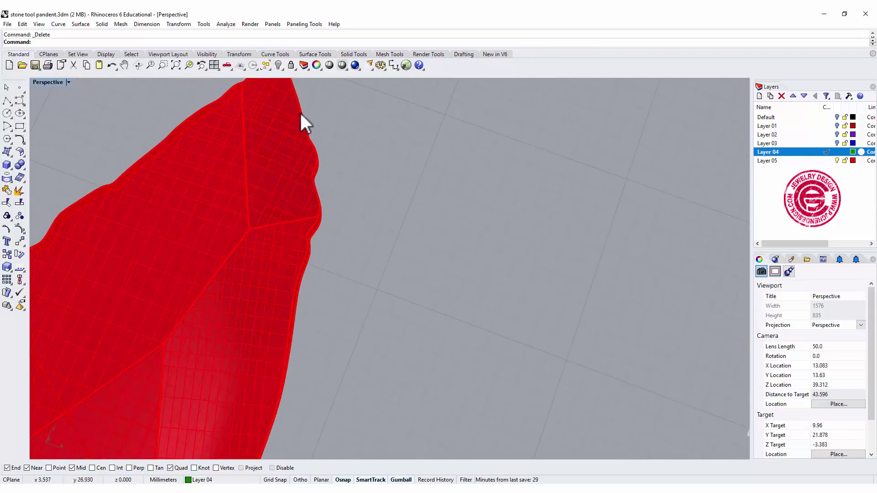
{"action": "scroll", "coordinate": [328, 263], "scroll_direction": "down", "scroll_amount": 8}
{"action": "right_click_drag", "start_coordinate": [374, 300], "coordinate": [368, 260], "text": "shift"}
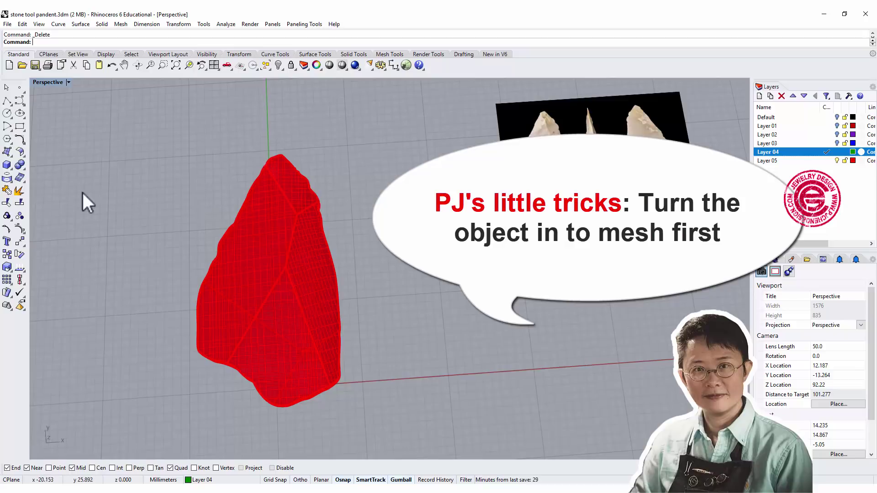
Create a mesh from the stone polysurface at the fewest-polygons setting, previewing it before accepting
{"action": "left_click", "coordinate": [18, 176]}
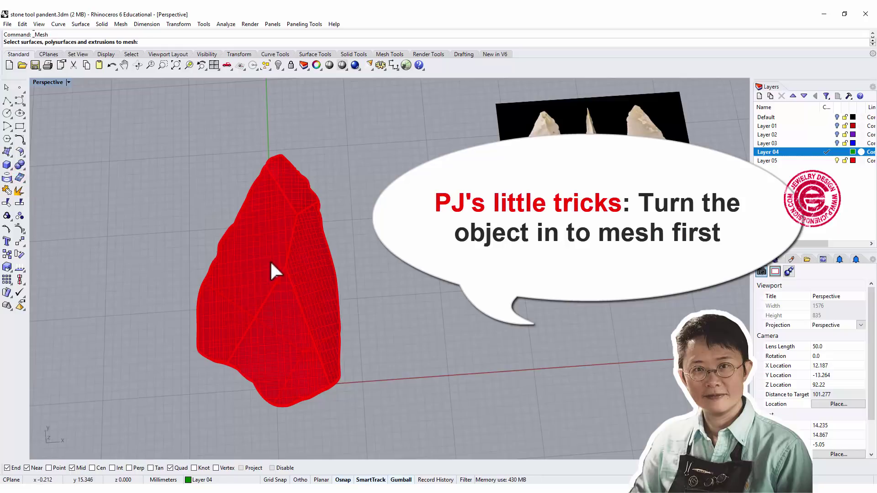
{"action": "left_click", "coordinate": [307, 309]}
{"action": "right_click", "coordinate": [465, 313]}
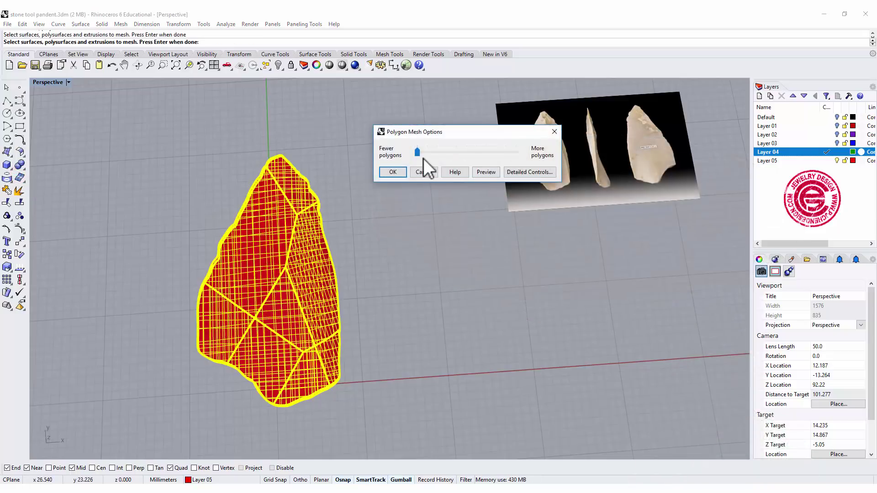
{"action": "left_click_drag", "start_coordinate": [418, 154], "coordinate": [417, 153]}
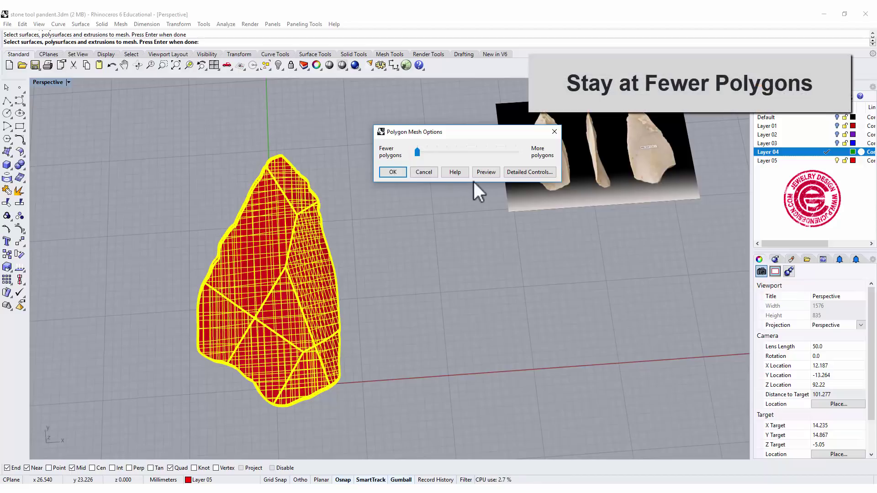
{"action": "left_click", "coordinate": [487, 172]}
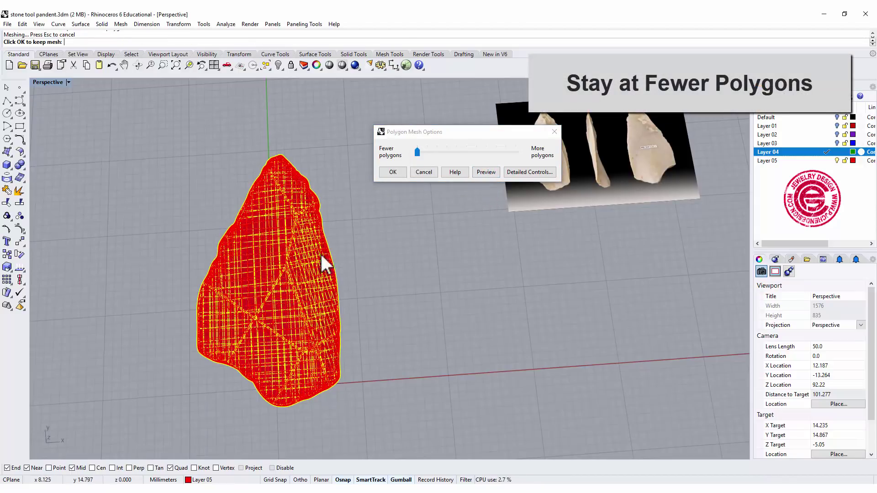
{"action": "right_click_drag", "start_coordinate": [394, 289], "coordinate": [376, 291]}
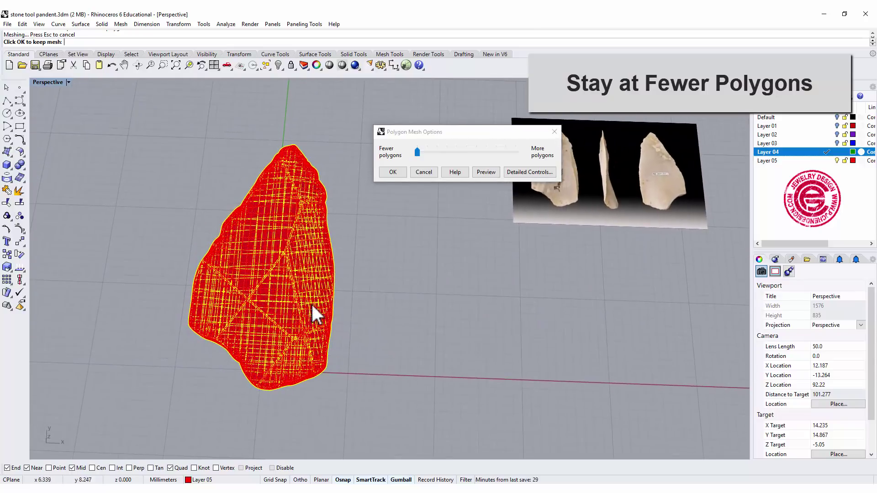
{"action": "scroll", "coordinate": [299, 281], "scroll_direction": "up", "scroll_amount": 5}
{"action": "left_click", "coordinate": [400, 173]}
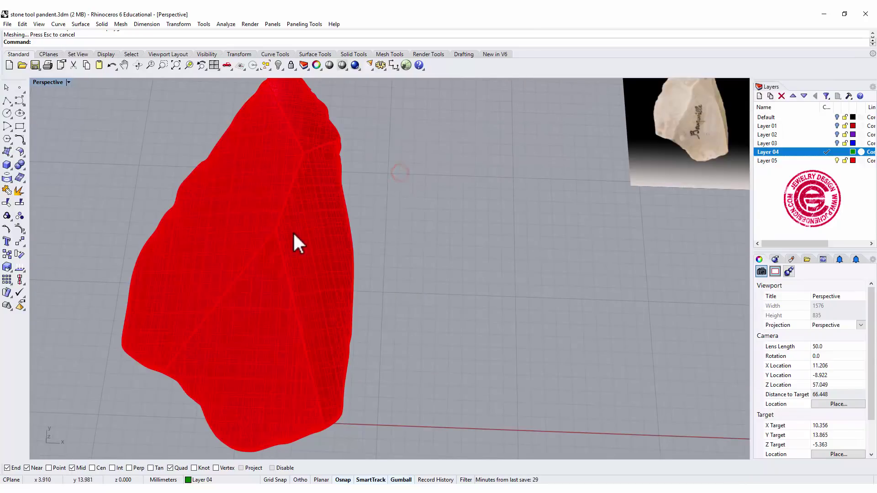
Move the original stone polysurface aside so that it lies next to the new mesh
{"action": "left_click", "coordinate": [297, 233]}
{"action": "left_click_drag", "start_coordinate": [279, 247], "coordinate": [533, 287]}
{"action": "left_click", "coordinate": [670, 312]}
Run ReduceMesh on the stone mesh and preview a polygon reduction by 80 percent
{"action": "left_click", "coordinate": [291, 262]}
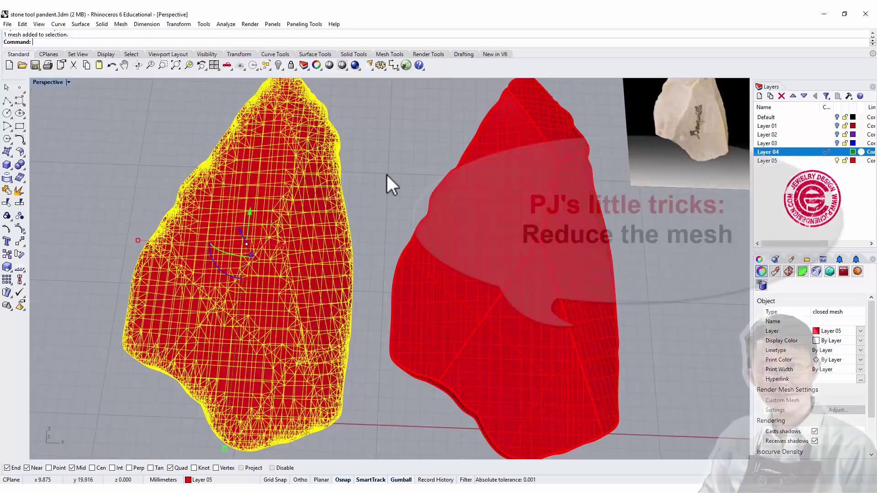
{"action": "type", "text": "R"}
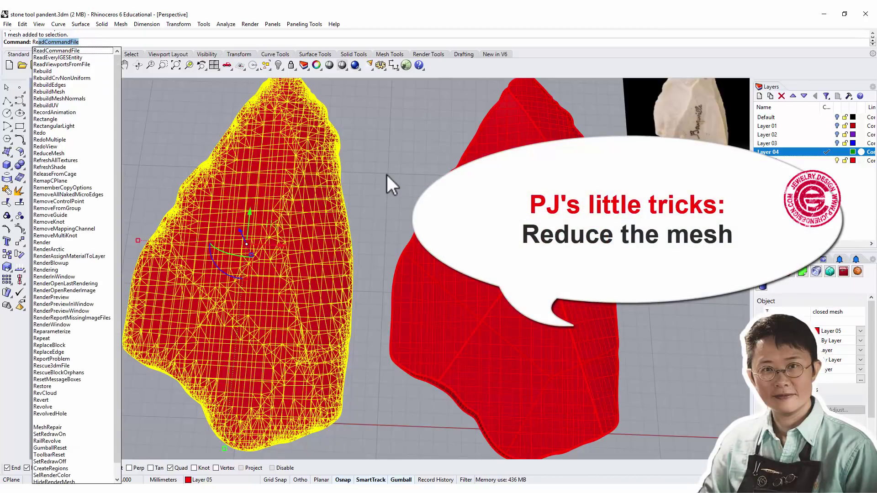
{"action": "type", "text": "educeMesh"}
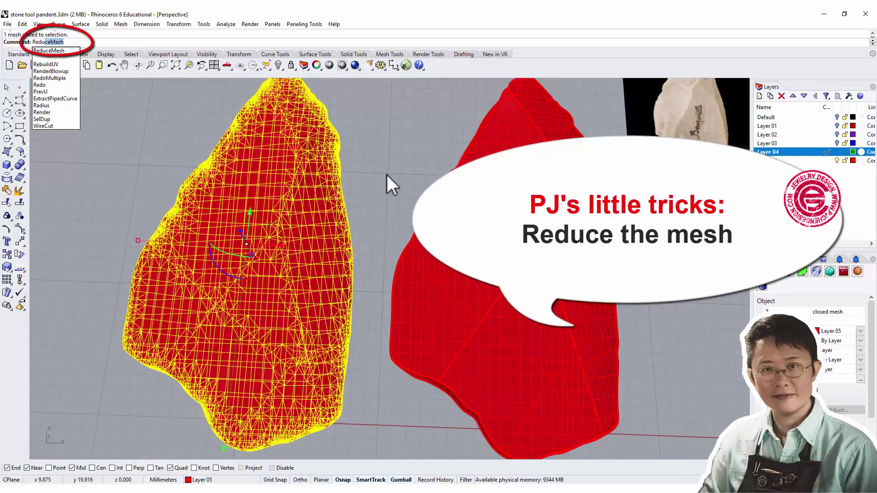
{"action": "key", "text": "Return"}
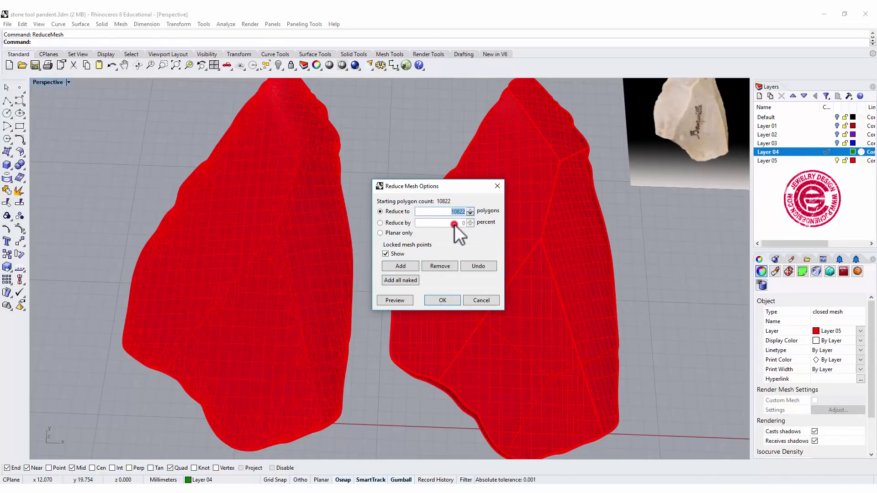
{"action": "left_click", "coordinate": [380, 223]}
{"action": "type", "text": "8"}
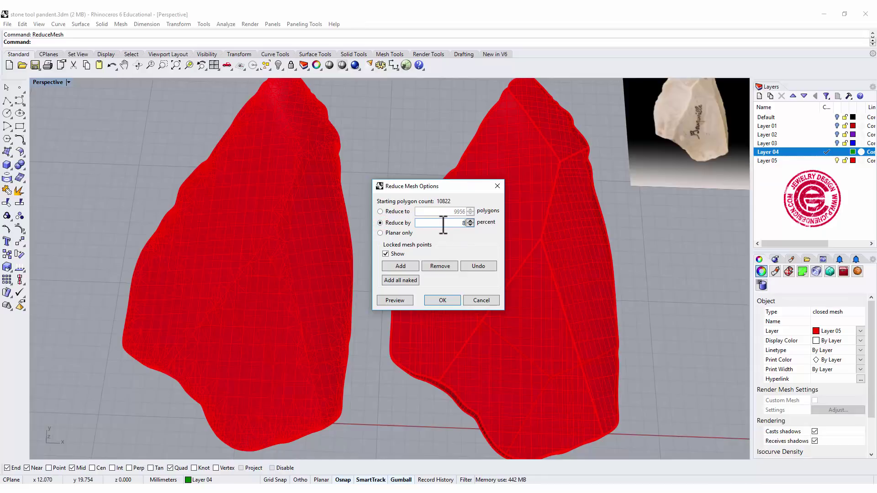
{"action": "type", "text": "0"}
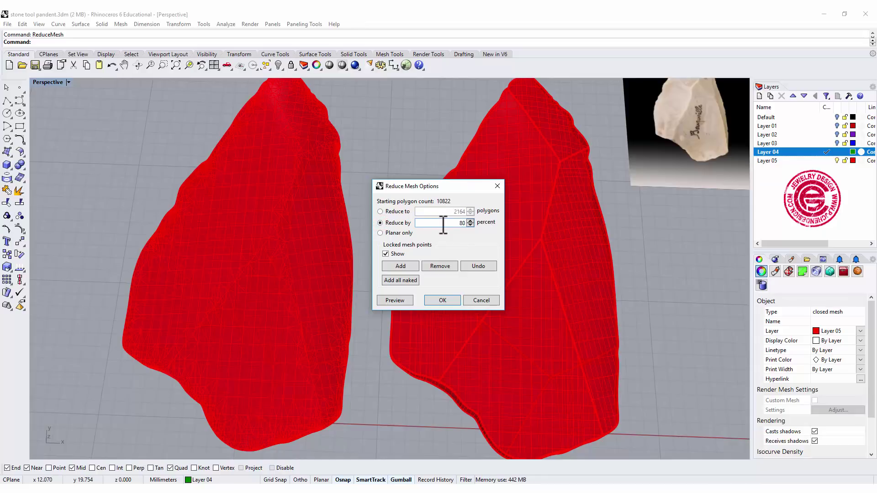
{"action": "left_click", "coordinate": [400, 301]}
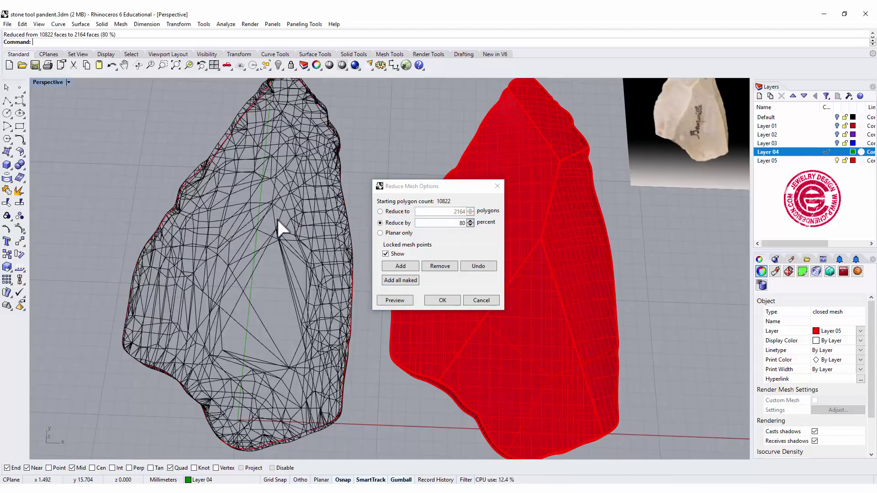
{"action": "right_click_drag", "start_coordinate": [332, 159], "coordinate": [372, 216]}
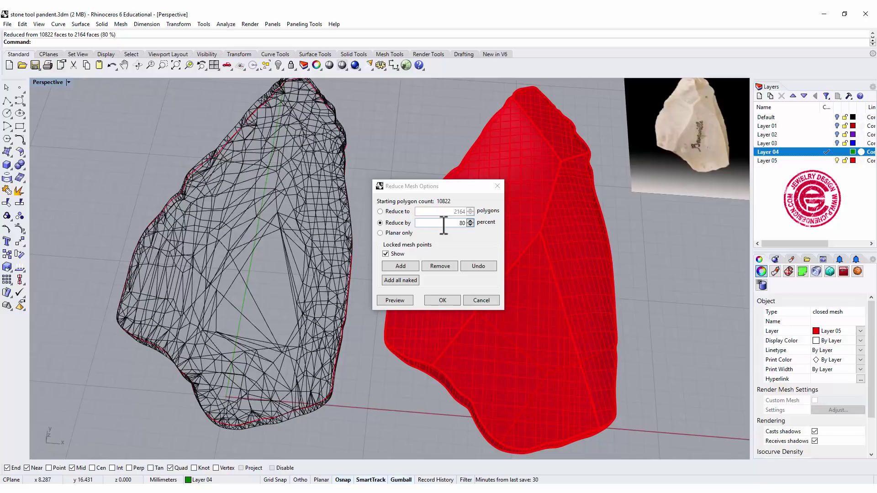
Preview the stone mesh with its polygons reduced by 90 percent and inspect the facets
{"action": "double_click", "coordinate": [459, 224]}
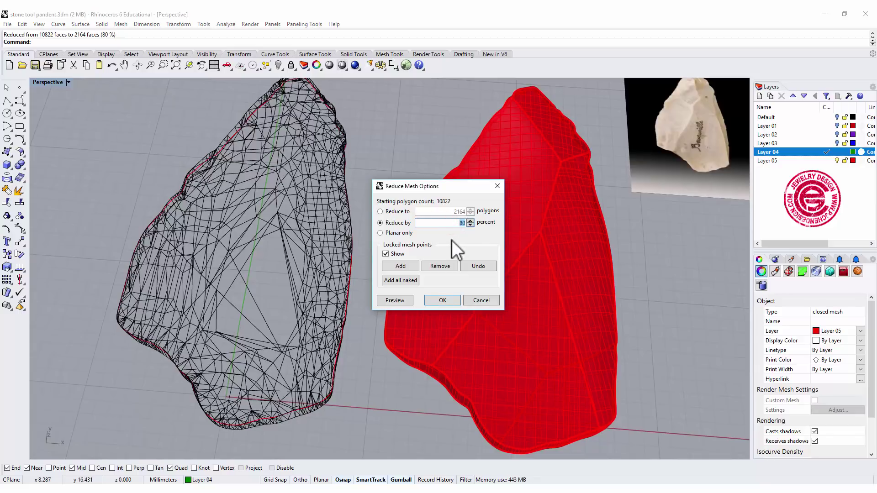
{"action": "left_click", "coordinate": [404, 299]}
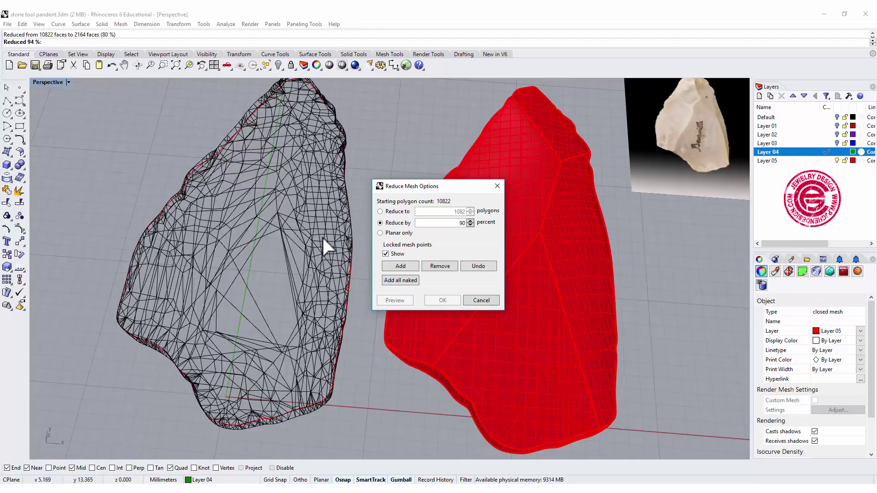
{"action": "right_click_drag", "start_coordinate": [322, 237], "coordinate": [261, 255]}
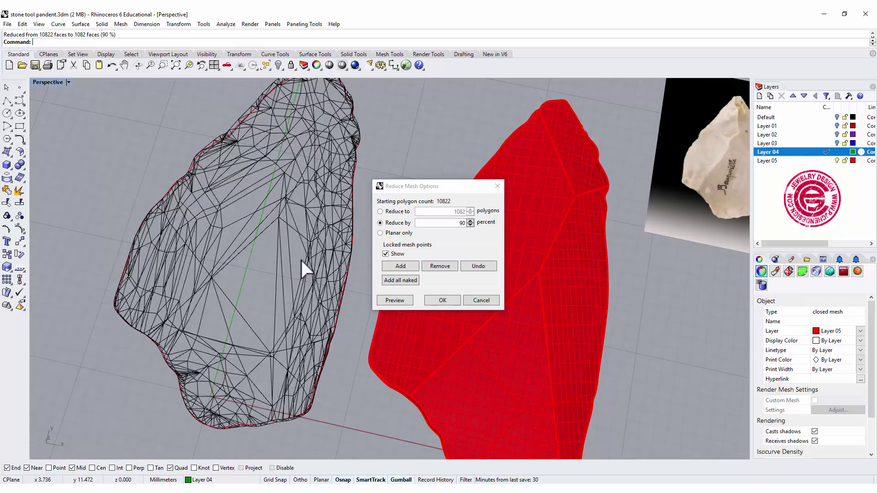
{"action": "right_click_drag", "start_coordinate": [303, 257], "coordinate": [299, 220]}
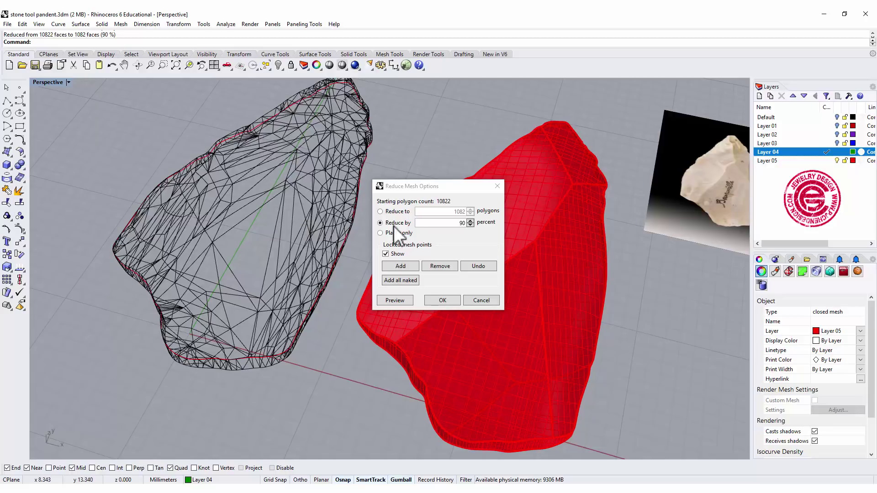
Switch the reduction to a target polygon count and preview the mesh at 750 polygons
{"action": "left_click", "coordinate": [447, 223]}
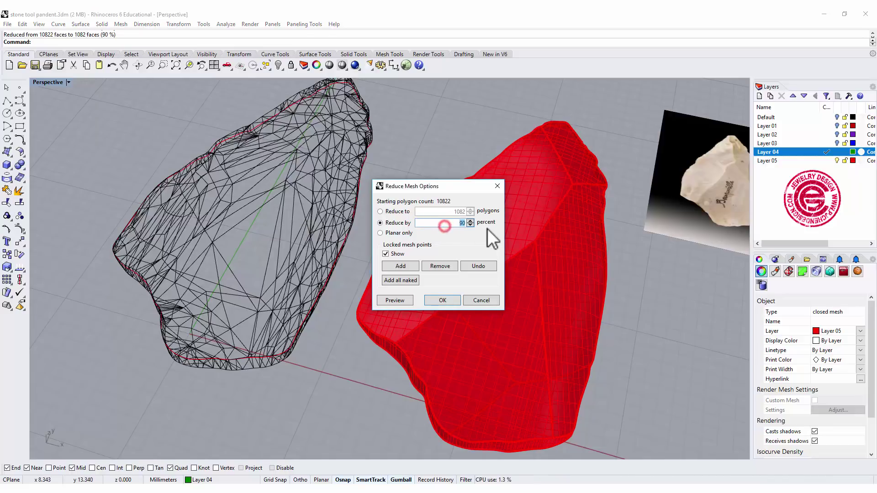
{"action": "left_click", "coordinate": [382, 210]}
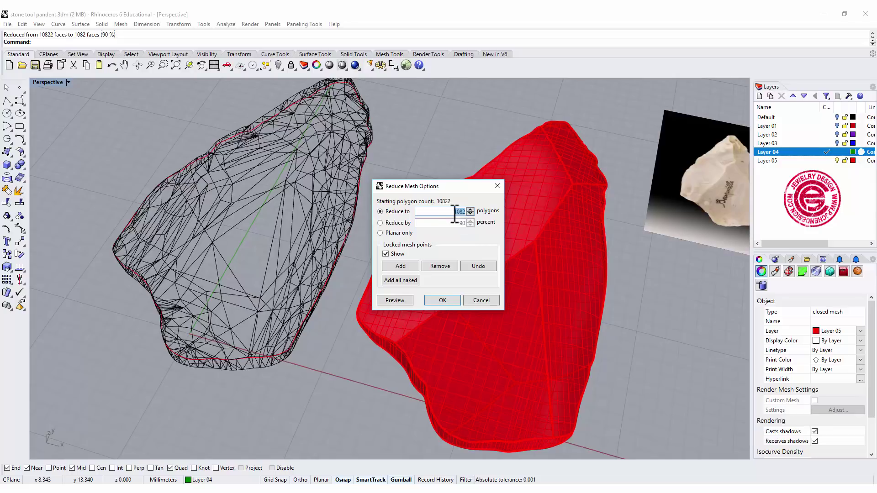
{"action": "type", "text": "750"}
{"action": "left_click", "coordinate": [396, 299]}
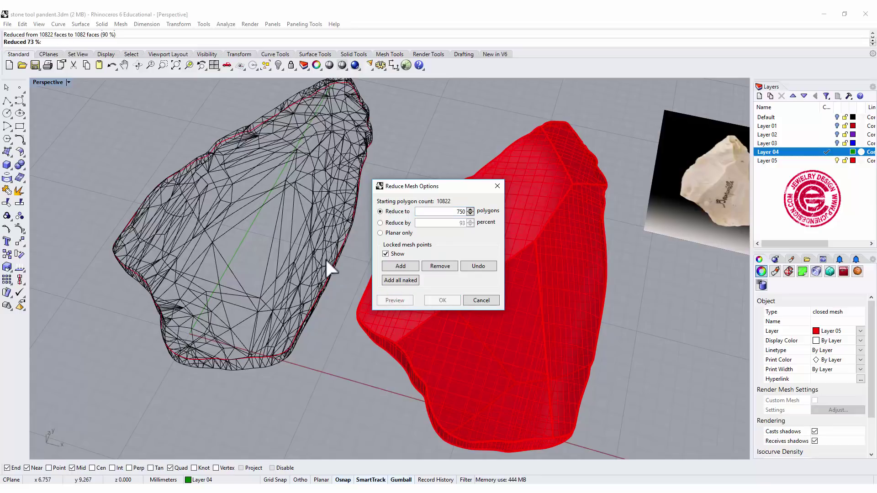
{"action": "right_click_drag", "start_coordinate": [320, 234], "coordinate": [336, 216]}
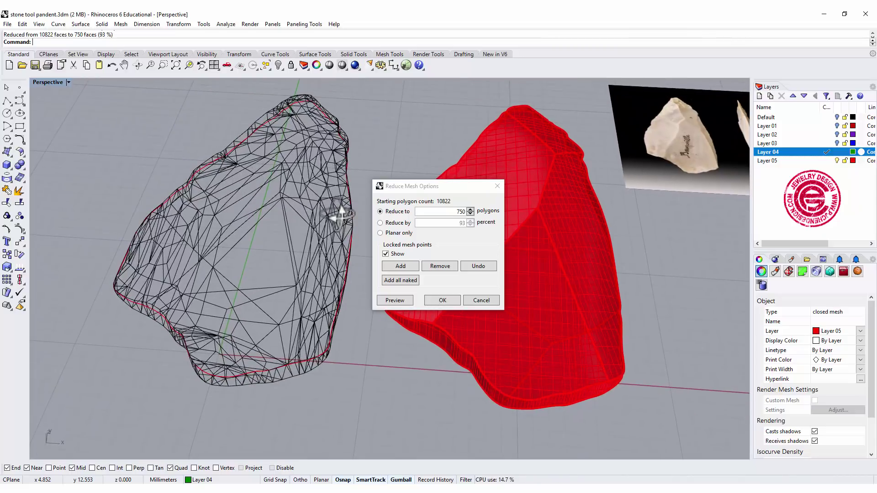
Lower the target to 550 polygons, check the preview from another angle and accept the mesh reduction
{"action": "double_click", "coordinate": [448, 211]}
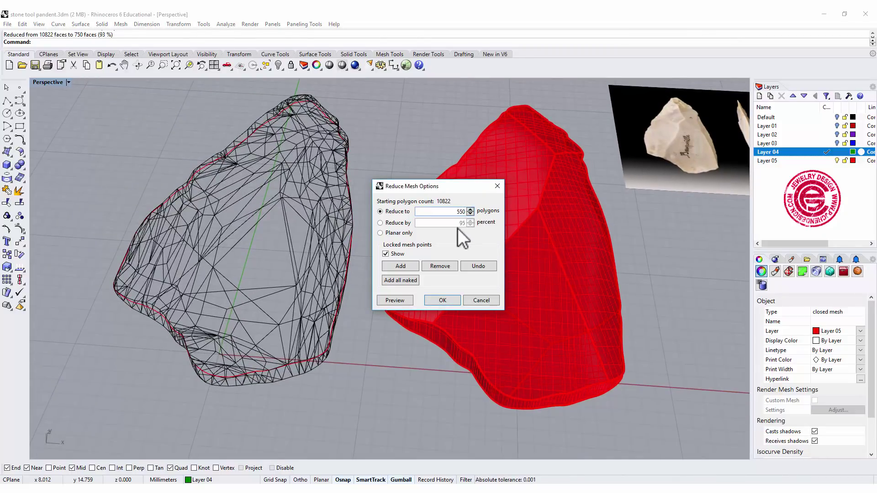
{"action": "left_click", "coordinate": [402, 300]}
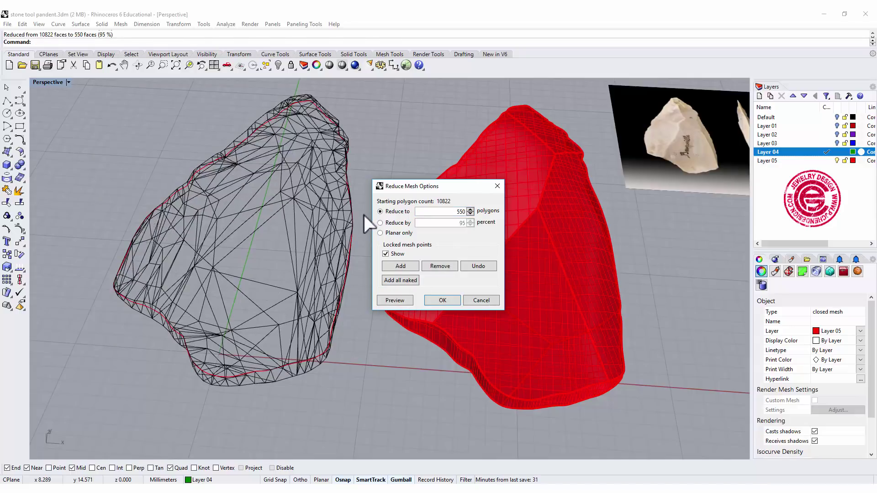
{"action": "right_click_drag", "start_coordinate": [350, 226], "coordinate": [355, 243]}
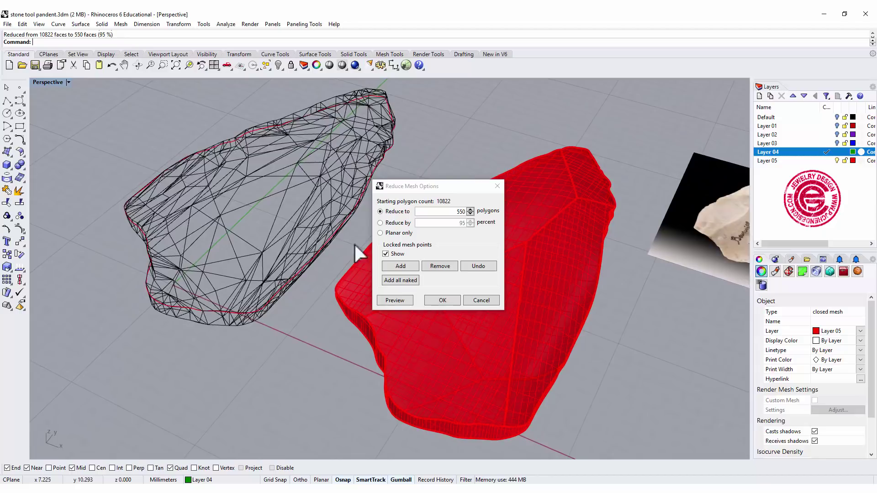
{"action": "left_click", "coordinate": [444, 301]}
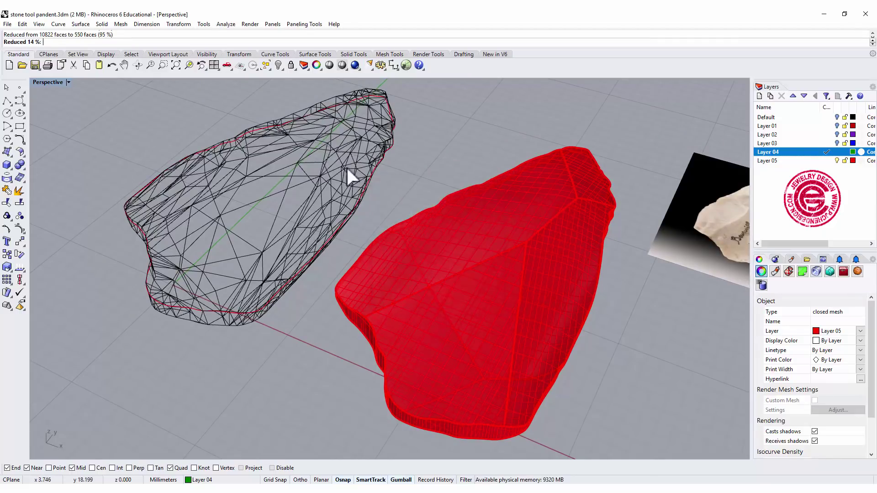
{"action": "right_click_drag", "start_coordinate": [346, 167], "coordinate": [365, 189]}
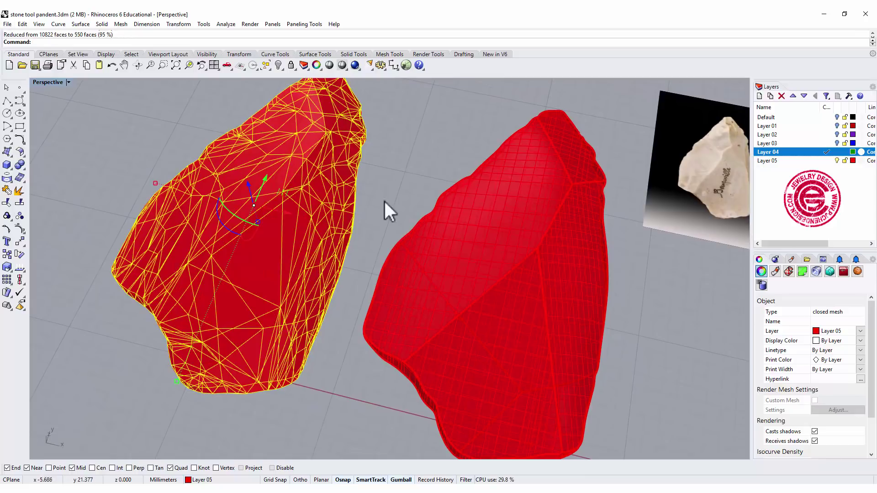
Set the display color of the reduced mesh to Green and compare it with the original red stone
{"action": "left_click", "coordinate": [378, 183]}
{"action": "left_click", "coordinate": [315, 207]}
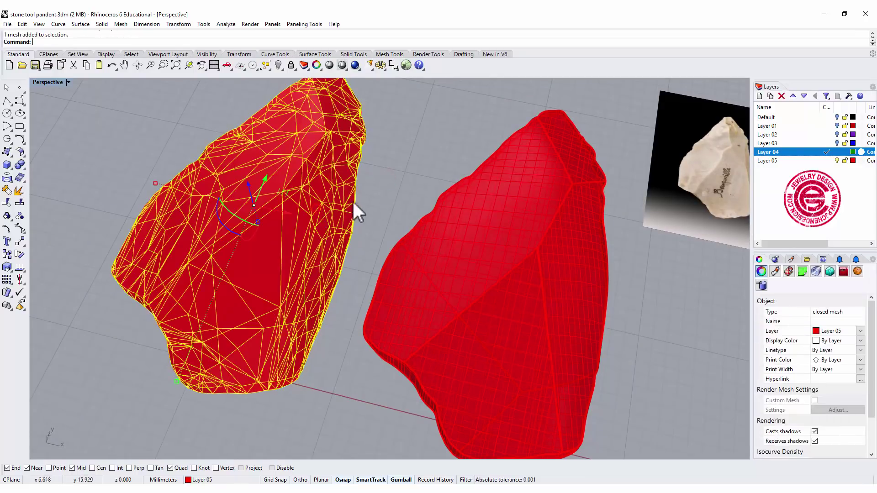
{"action": "right_click_drag", "start_coordinate": [353, 201], "coordinate": [384, 182]}
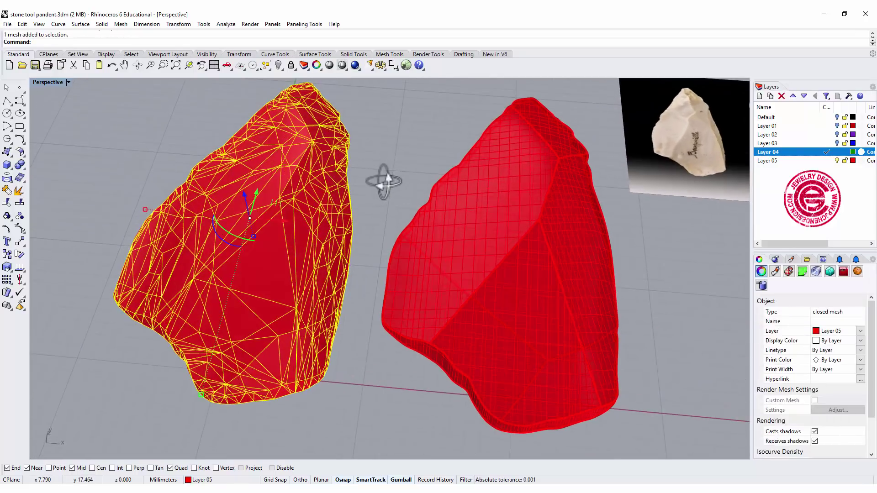
{"action": "left_click", "coordinate": [859, 341]}
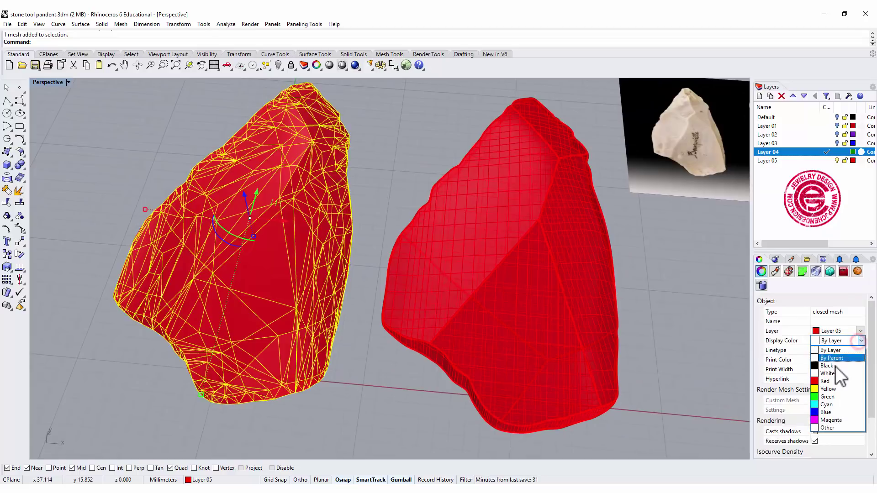
{"action": "left_click", "coordinate": [828, 397]}
{"action": "left_click", "coordinate": [434, 129]}
{"action": "mouse_move", "coordinate": [373, 183]}
{"action": "right_mouse_down"}
{"action": "mouse_move", "coordinate": [372, 226]}
{"action": "mouse_move", "coordinate": [307, 174]}
{"action": "mouse_move", "coordinate": [349, 177]}
{"action": "mouse_move", "coordinate": [322, 195]}
{"action": "mouse_move", "coordinate": [402, 112]}
{"action": "mouse_move", "coordinate": [372, 180]}
{"action": "right_mouse_up"}
{"action": "scroll", "coordinate": [322, 195], "scroll_direction": "up", "scroll_amount": 3}
{"action": "scroll", "coordinate": [375, 172], "scroll_direction": "down", "scroll_amount": 3}
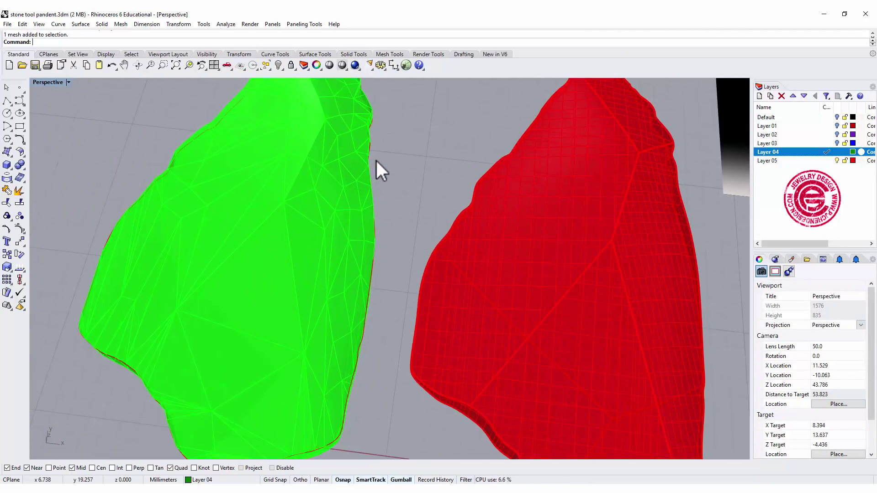
Show the control points of the green reduced mesh
{"action": "left_click", "coordinate": [331, 182]}
{"action": "scroll", "coordinate": [344, 178], "scroll_direction": "down", "scroll_amount": 2}
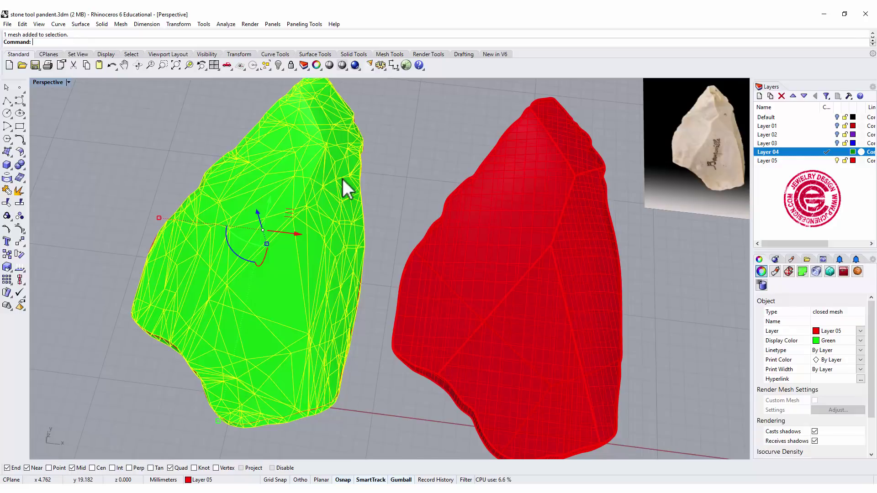
{"action": "left_click", "coordinate": [17, 226]}
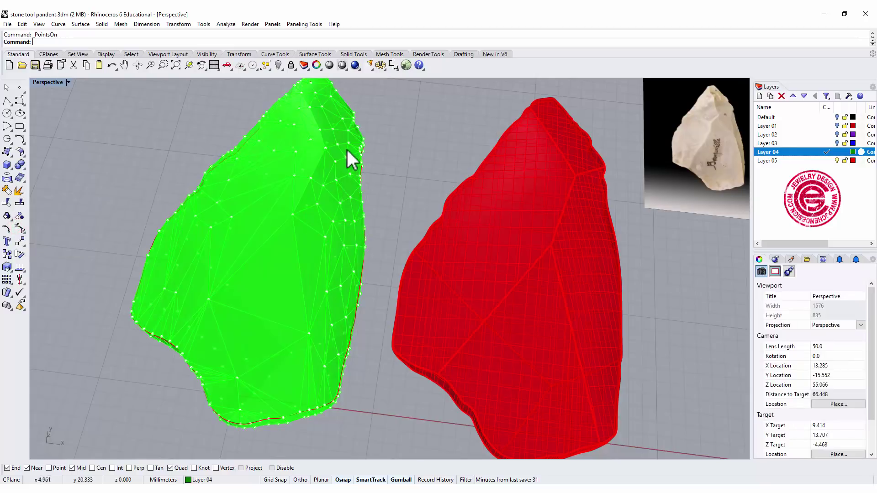
Raise one mesh point on the upper face near the stone's tip by about 0.14 mm
{"action": "scroll", "coordinate": [343, 144], "scroll_direction": "up", "scroll_amount": 5}
{"action": "right_click_drag", "start_coordinate": [343, 143], "coordinate": [323, 100]}
{"action": "scroll", "coordinate": [384, 135], "scroll_direction": "up", "scroll_amount": 6}
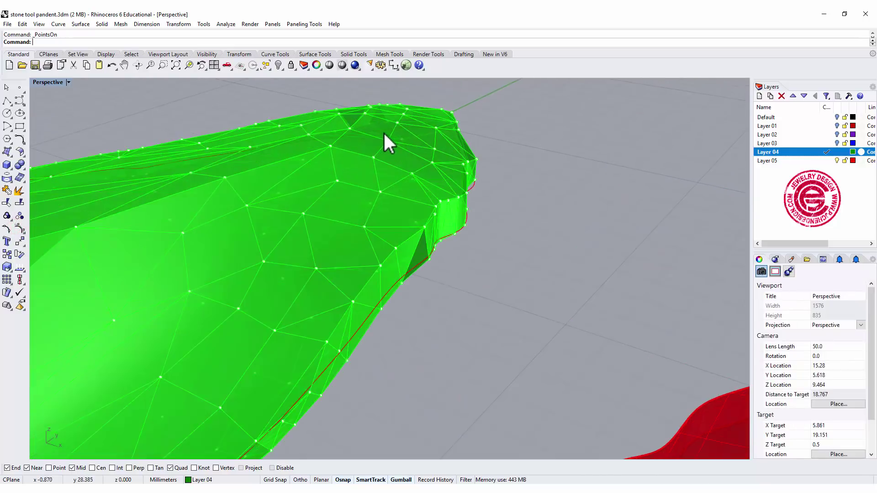
{"action": "mouse_move", "coordinate": [463, 162]}
{"action": "right_mouse_down"}
{"action": "mouse_move", "coordinate": [452, 175]}
{"action": "mouse_move", "coordinate": [449, 165]}
{"action": "right_mouse_up"}
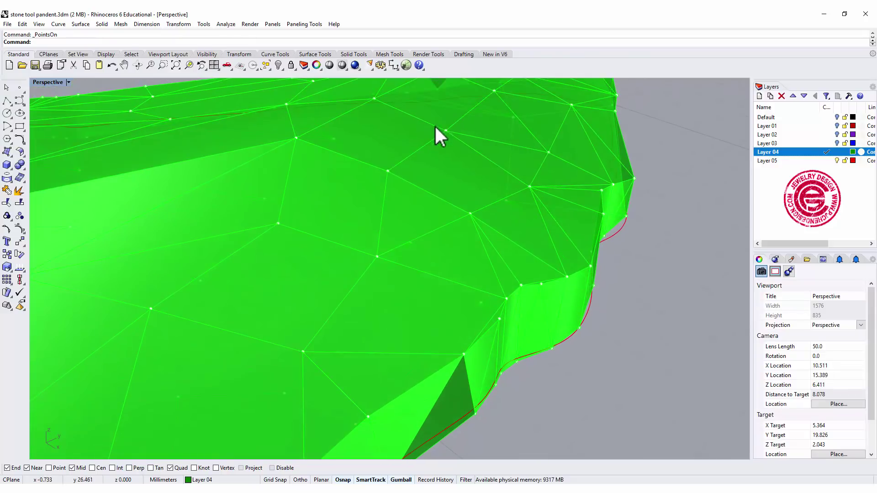
{"action": "scroll", "coordinate": [445, 122], "scroll_direction": "down", "scroll_amount": 6}
{"action": "scroll", "coordinate": [445, 129], "scroll_direction": "up", "scroll_amount": 6}
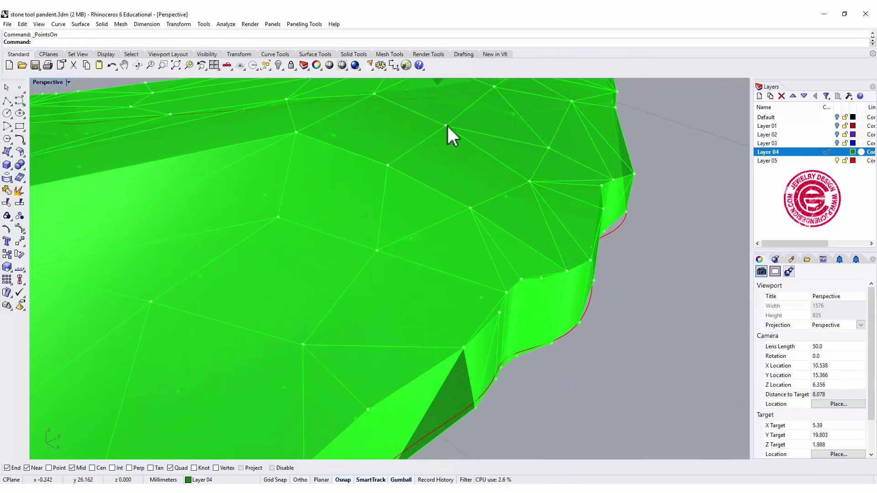
{"action": "left_click", "coordinate": [447, 124]}
{"action": "left_click_drag", "start_coordinate": [447, 94], "coordinate": [447, 86]}
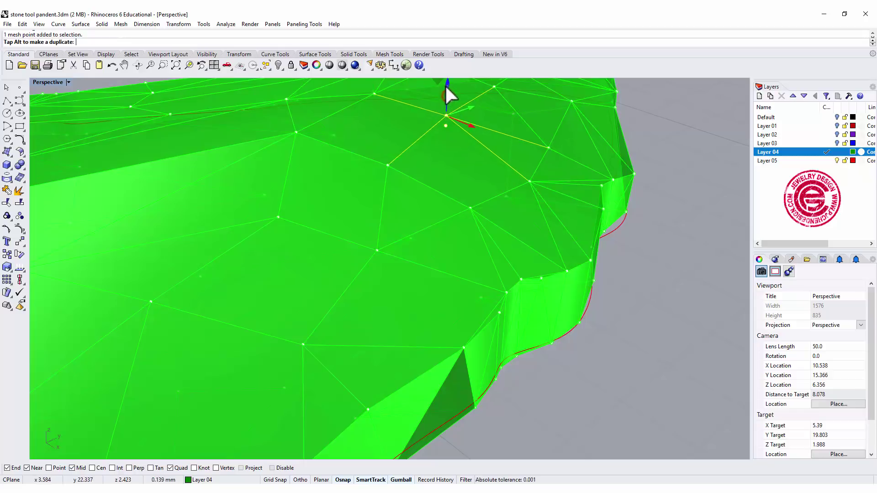
Lower a neighboring mesh point slightly along the vertical axis to make the stone's facets more irregular
{"action": "left_click", "coordinate": [628, 251]}
{"action": "right_click_drag", "start_coordinate": [629, 250], "coordinate": [461, 144]}
{"action": "left_click_drag", "start_coordinate": [484, 119], "coordinate": [479, 139]}
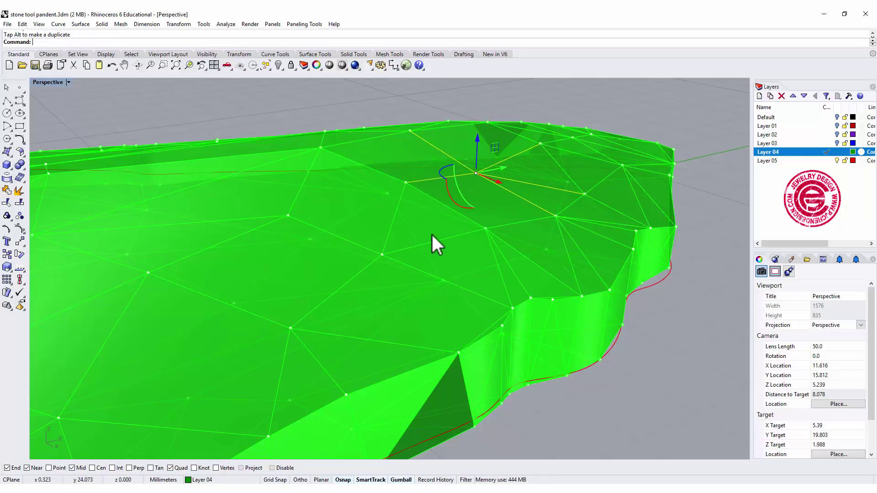
{"action": "mouse_move", "coordinate": [432, 233]}
{"action": "right_mouse_down"}
{"action": "mouse_move", "coordinate": [460, 254]}
{"action": "mouse_move", "coordinate": [428, 227]}
{"action": "right_mouse_up"}
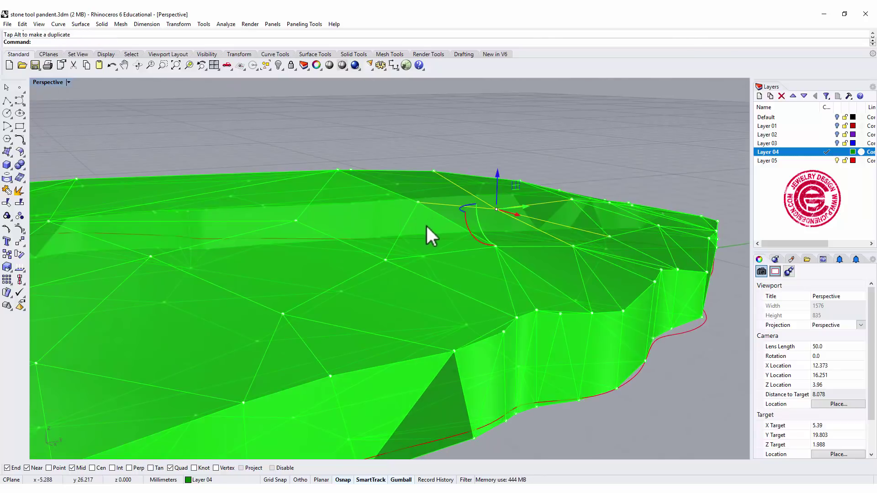
{"action": "left_click", "coordinate": [387, 260]}
{"action": "left_click_drag", "start_coordinate": [383, 229], "coordinate": [387, 236]}
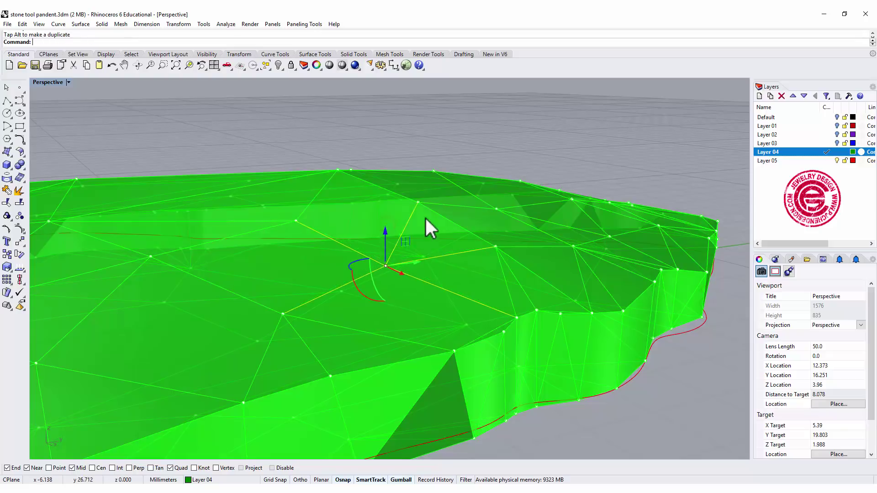
{"action": "right_click_drag", "start_coordinate": [426, 219], "coordinate": [409, 267]}
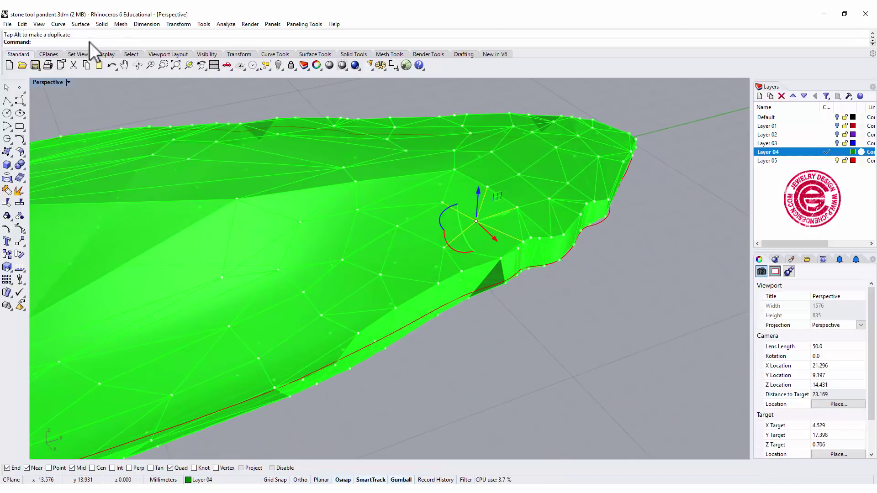
Switch the Perspective viewport to Rendered display and examine the stone's facets around the selected mesh point
{"action": "right_click_drag", "start_coordinate": [417, 177], "coordinate": [239, 128]}
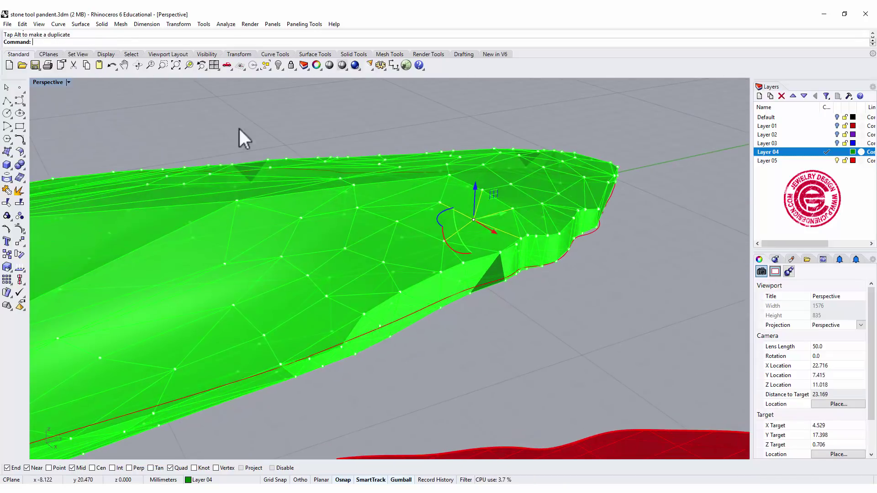
{"action": "left_click", "coordinate": [70, 81]}
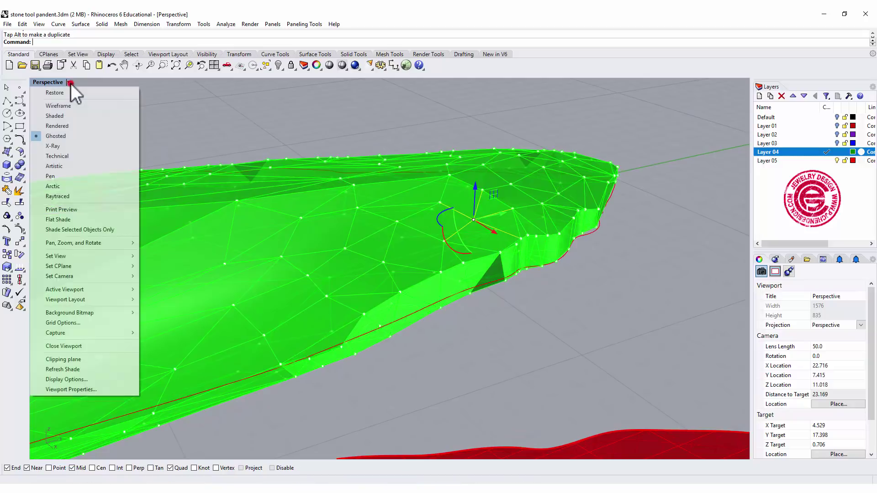
{"action": "left_click", "coordinate": [57, 122]}
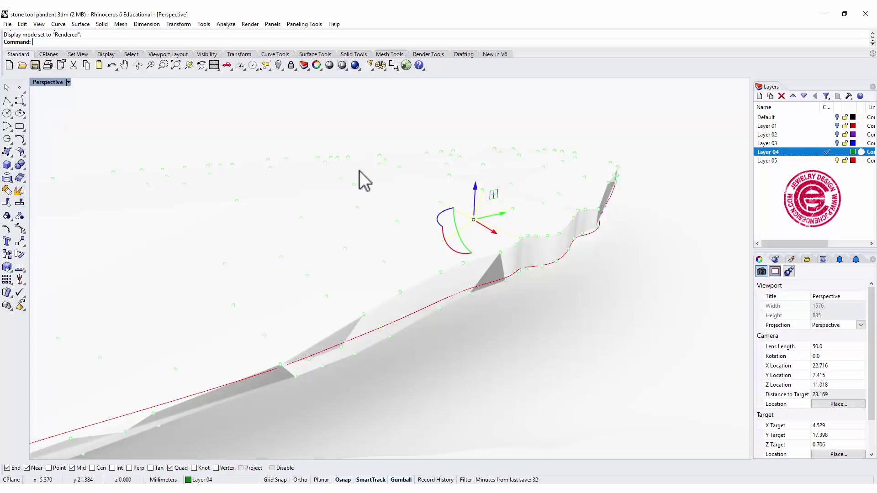
{"action": "mouse_move", "coordinate": [360, 171]}
{"action": "right_mouse_down"}
{"action": "mouse_move", "coordinate": [393, 175]}
{"action": "mouse_move", "coordinate": [469, 259]}
{"action": "mouse_move", "coordinate": [572, 170]}
{"action": "mouse_move", "coordinate": [549, 204]}
{"action": "mouse_move", "coordinate": [474, 245]}
{"action": "mouse_move", "coordinate": [445, 224]}
{"action": "right_mouse_up"}
{"action": "scroll", "coordinate": [434, 194], "scroll_direction": "up", "scroll_amount": 5}
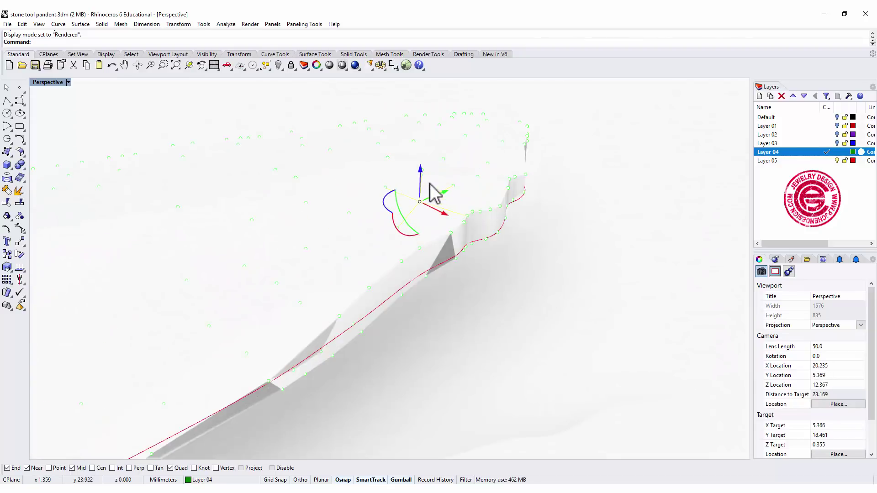
Lower the selected mesh point near the tip to form a depression, and raise it partway to soften the dent
{"action": "left_click_drag", "start_coordinate": [421, 173], "coordinate": [418, 184]}
{"action": "right_click_drag", "start_coordinate": [519, 262], "coordinate": [519, 304]}
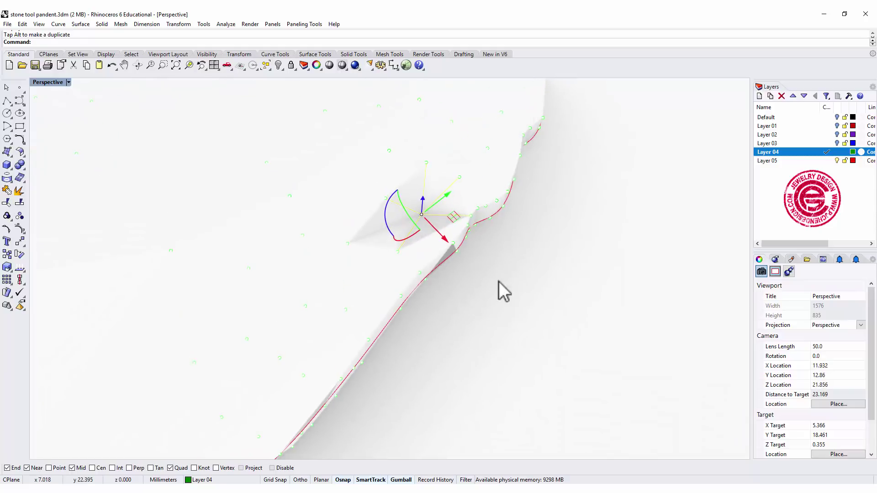
{"action": "scroll", "coordinate": [415, 183], "scroll_direction": "up", "scroll_amount": 4}
{"action": "mouse_move", "coordinate": [420, 194]}
{"action": "right_mouse_down"}
{"action": "mouse_move", "coordinate": [457, 221]}
{"action": "mouse_move", "coordinate": [446, 167]}
{"action": "mouse_move", "coordinate": [431, 196]}
{"action": "right_mouse_up"}
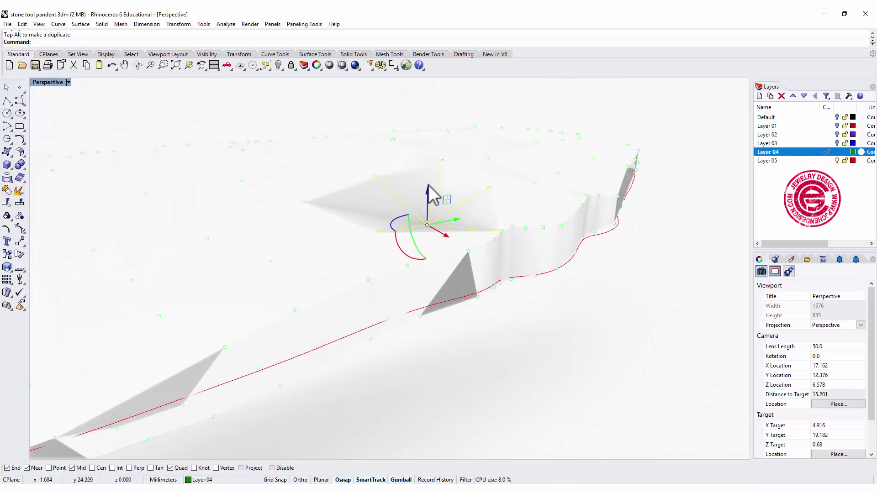
{"action": "left_click_drag", "start_coordinate": [428, 186], "coordinate": [426, 172]}
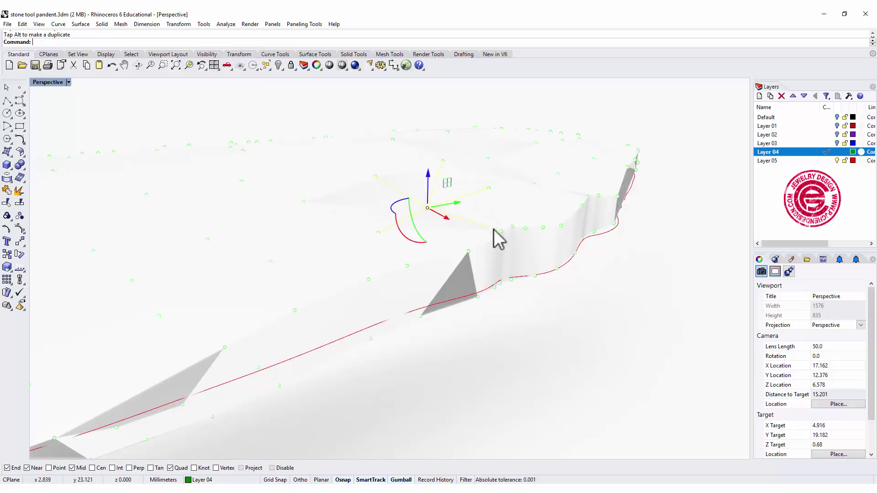
Return the Perspective viewport to Ghosted display
{"action": "right_click_drag", "start_coordinate": [495, 234], "coordinate": [396, 221]}
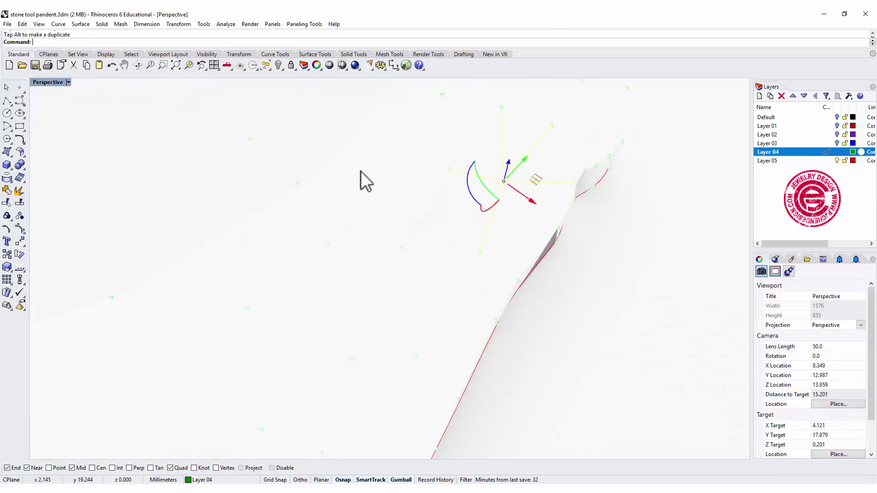
{"action": "scroll", "coordinate": [360, 172], "scroll_direction": "down", "scroll_amount": 5}
{"action": "left_click", "coordinate": [68, 82]}
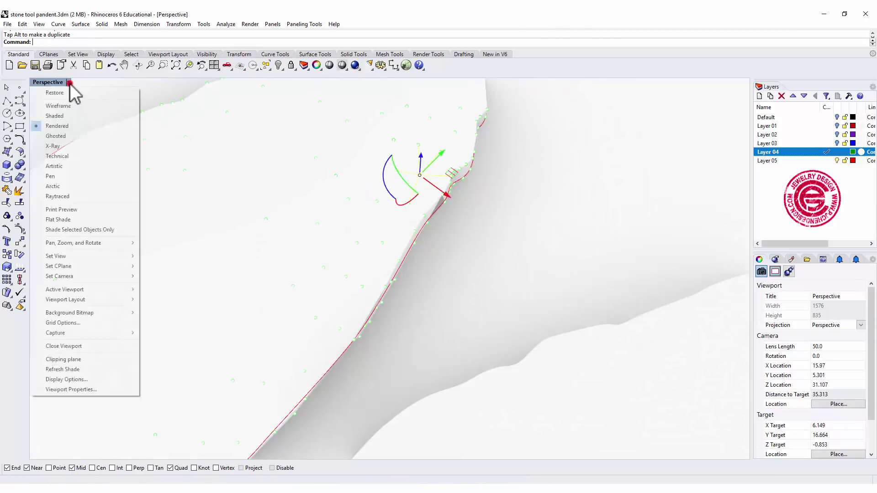
{"action": "left_click", "coordinate": [54, 135]}
Lower another mesh point on the upper face near the stone's tip slightly along the vertical axis
{"action": "right_click_drag", "start_coordinate": [320, 195], "coordinate": [239, 268]}
{"action": "left_click", "coordinate": [231, 254]}
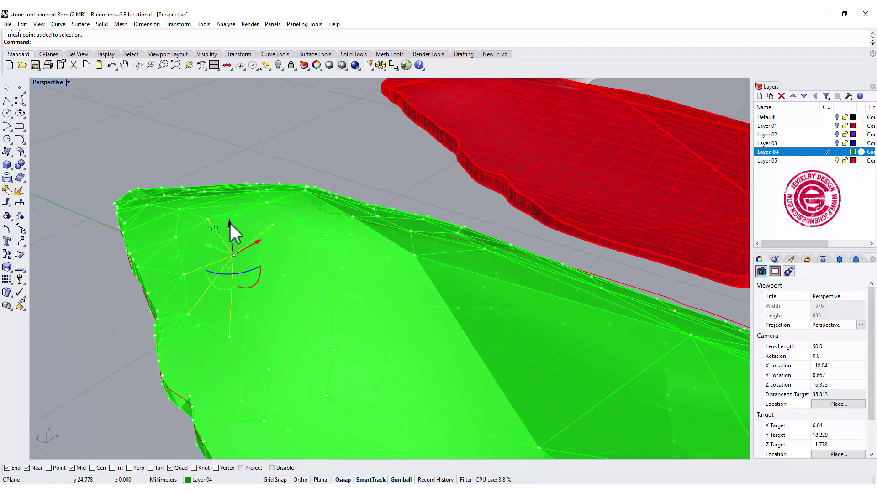
{"action": "left_click_drag", "start_coordinate": [231, 222], "coordinate": [232, 229]}
{"action": "scroll", "coordinate": [368, 239], "scroll_direction": "down", "scroll_amount": 6}
{"action": "scroll", "coordinate": [407, 255], "scroll_direction": "up", "scroll_amount": 6}
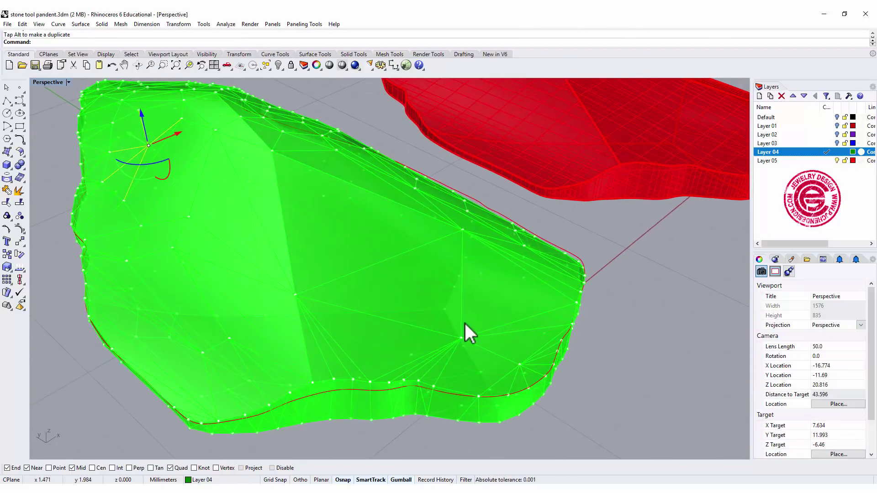
Lower one mesh point on the side facet near the stone's base slightly and hide the mesh's control points
{"action": "right_click_drag", "start_coordinate": [465, 324], "coordinate": [424, 301]}
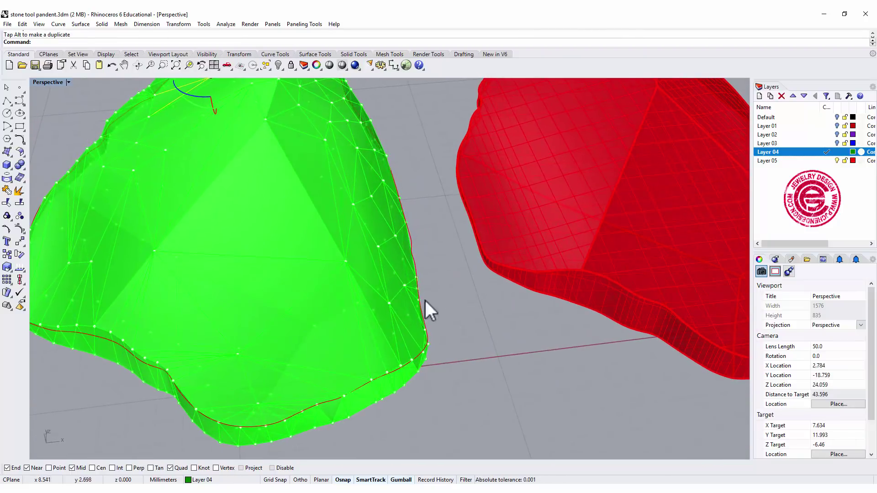
{"action": "left_click", "coordinate": [388, 302]}
{"action": "left_click_drag", "start_coordinate": [390, 277], "coordinate": [391, 283]}
{"action": "left_click", "coordinate": [451, 328]}
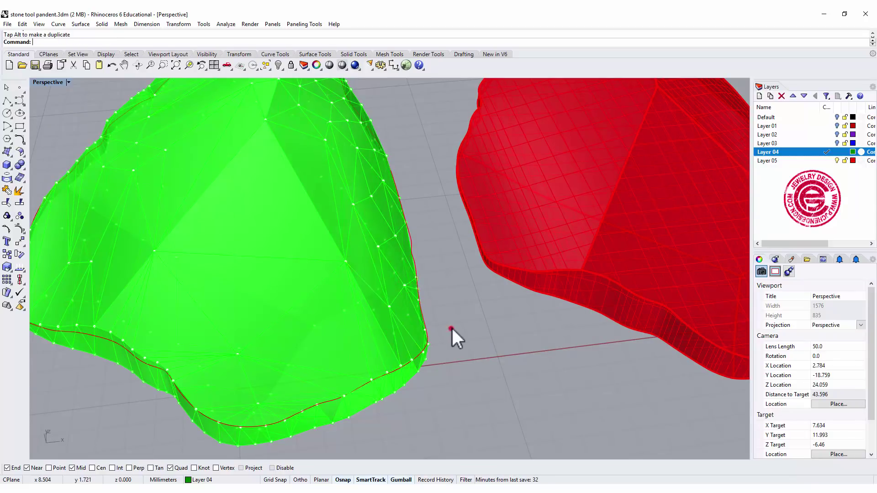
{"action": "scroll", "coordinate": [459, 297], "scroll_direction": "down", "scroll_amount": 6}
{"action": "right_click_drag", "start_coordinate": [464, 273], "coordinate": [451, 325]}
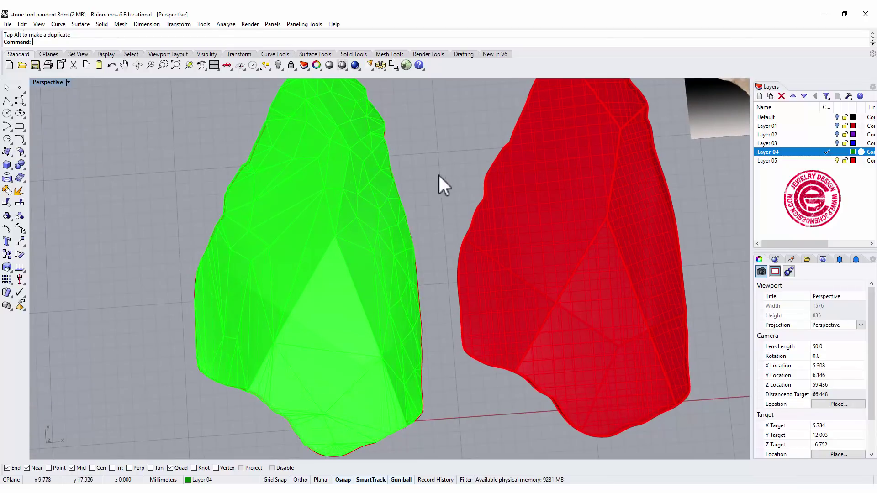
{"action": "right_click_drag", "start_coordinate": [438, 180], "coordinate": [390, 222]}
{"action": "scroll", "coordinate": [410, 211], "scroll_direction": "down", "scroll_amount": 2}
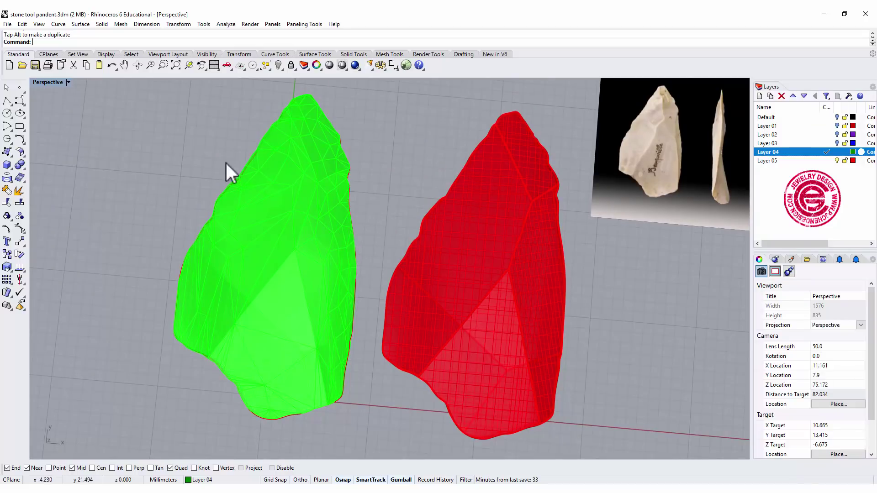
Convert the green reduced mesh into a NURBS polysurface with MeshToNURB
{"action": "left_click", "coordinate": [292, 199]}
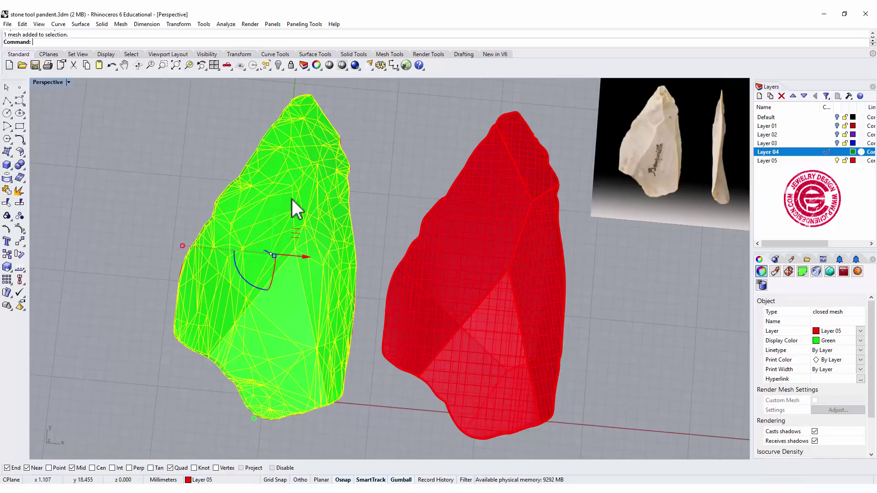
{"action": "type", "text": "MeshToNURB"}
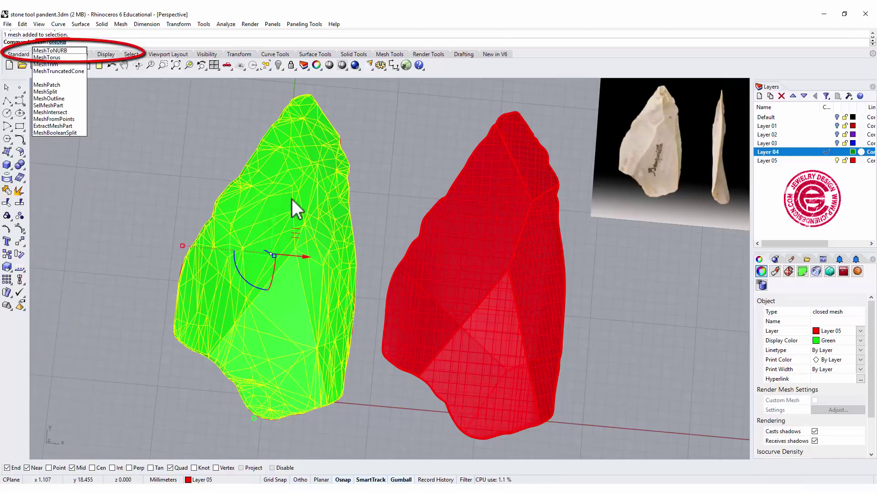
{"action": "key", "text": "Return"}
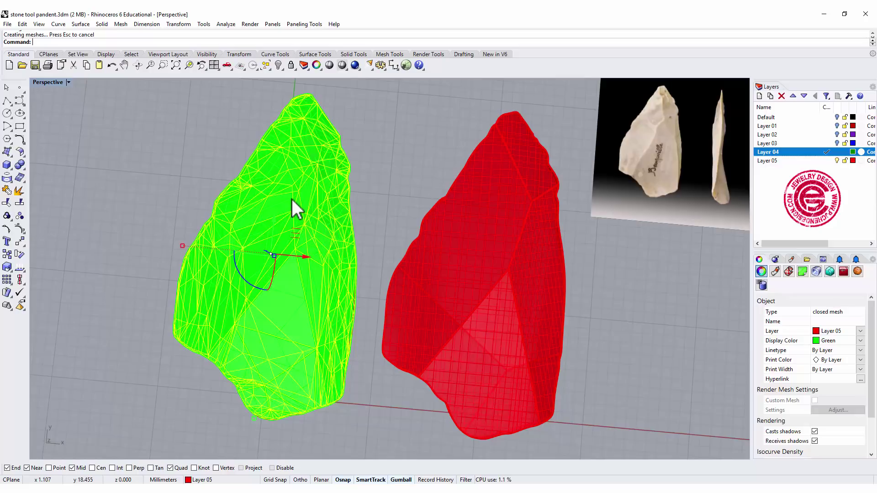
Move the converted green polysurface along the X axis to the side of the reduced mesh, clear of it
{"action": "left_click", "coordinate": [309, 255]}
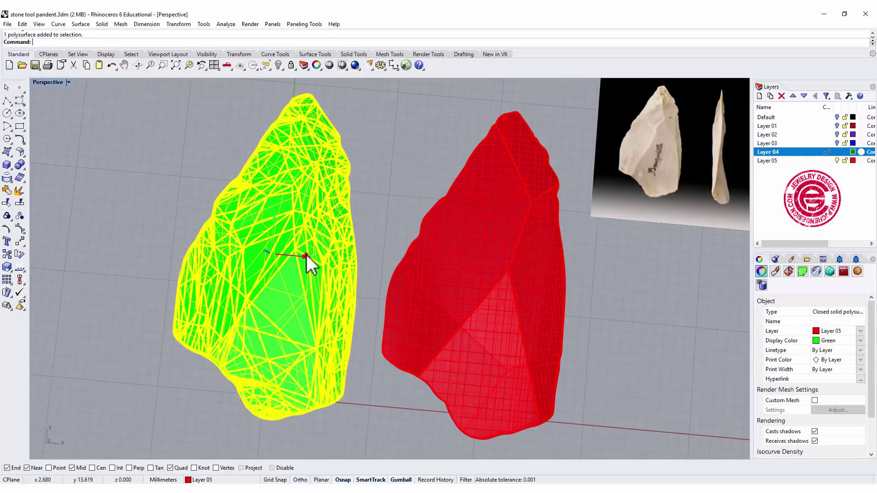
{"action": "key", "text": "alt"}
{"action": "left_click_drag", "start_coordinate": [310, 261], "coordinate": [114, 238]}
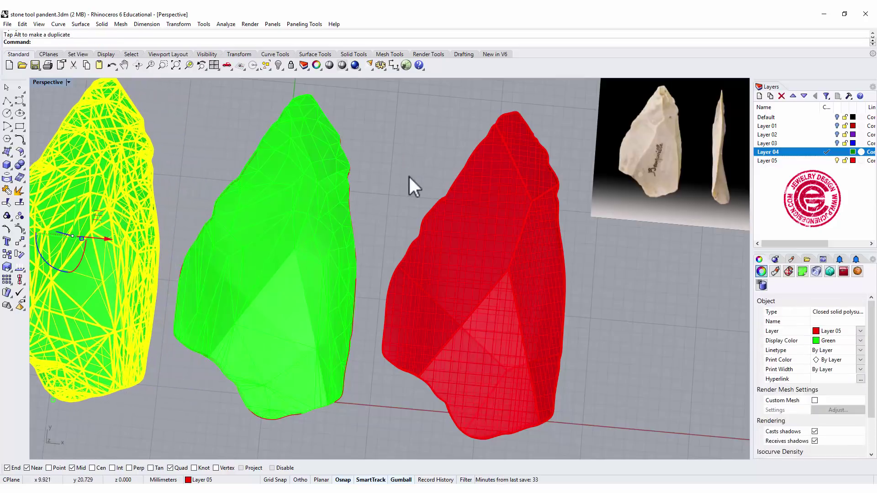
{"action": "left_click", "coordinate": [409, 174]}
Compare the original red polysurface, the green reduced mesh and the converted green polysurface by selecting and viewing each
{"action": "scroll", "coordinate": [412, 229], "scroll_direction": "down", "scroll_amount": 3}
{"action": "scroll", "coordinate": [502, 274], "scroll_direction": "up", "scroll_amount": 5}
{"action": "left_click", "coordinate": [541, 210]}
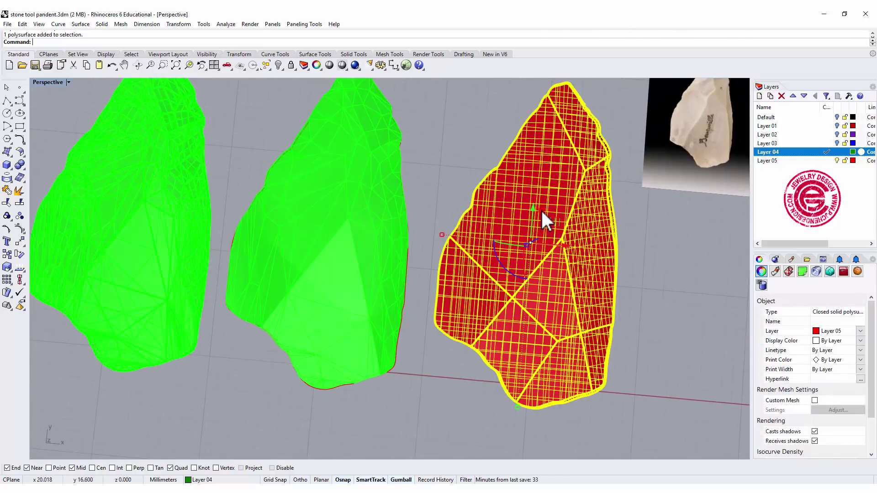
{"action": "right_click_drag", "start_coordinate": [470, 255], "coordinate": [533, 262], "text": "shift"}
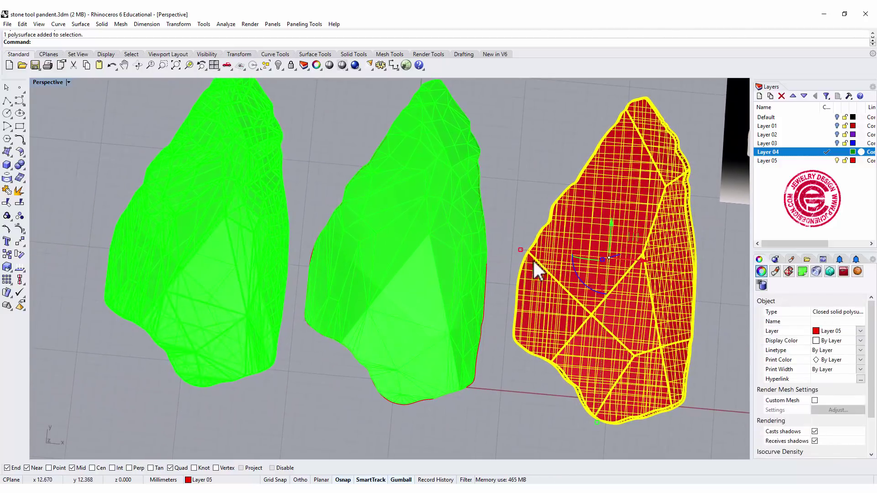
{"action": "left_click", "coordinate": [437, 193]}
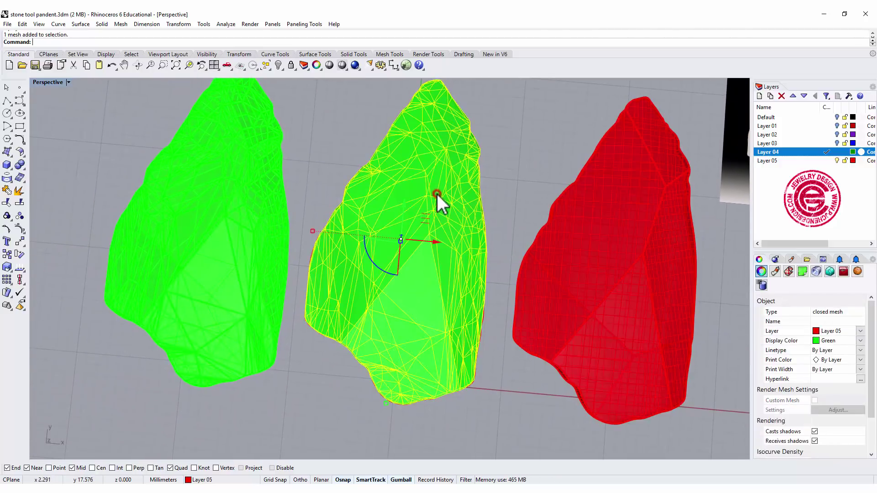
{"action": "left_click", "coordinate": [230, 188]}
{"action": "left_click", "coordinate": [313, 150]}
{"action": "right_click_drag", "start_coordinate": [313, 151], "coordinate": [314, 202]}
{"action": "scroll", "coordinate": [240, 201], "scroll_direction": "up", "scroll_amount": 3}
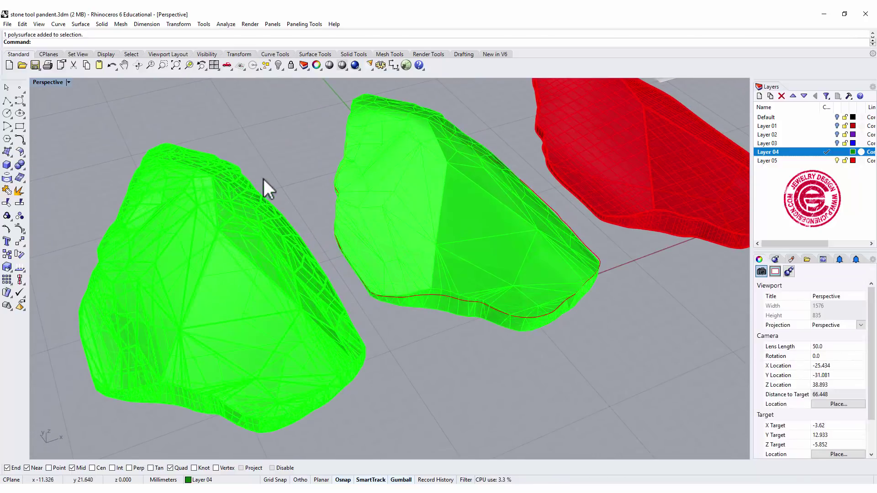
{"action": "right_click_drag", "start_coordinate": [285, 164], "coordinate": [308, 185]}
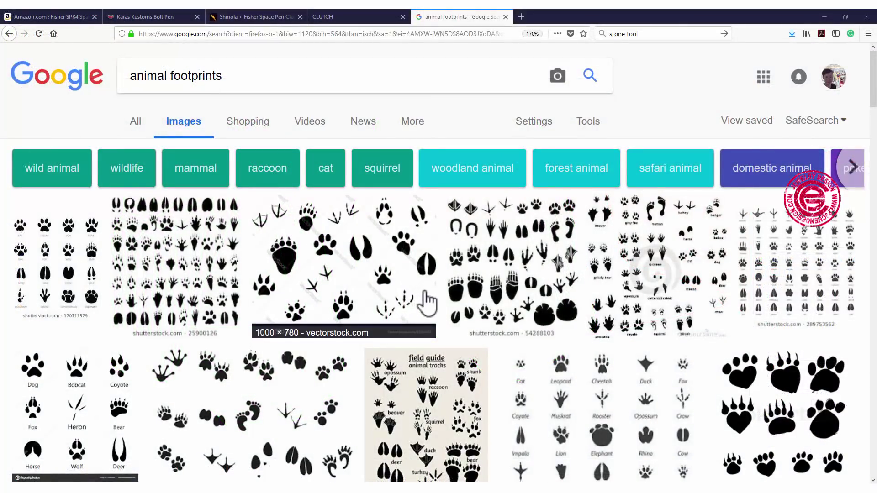
Look through the Google image results for animal footprints and preview the labeled set with lynx, lion and bear prints
{"action": "scroll", "coordinate": [427, 299], "scroll_direction": "down", "scroll_amount": 5}
{"action": "scroll", "coordinate": [426, 300], "scroll_direction": "down", "scroll_amount": 5}
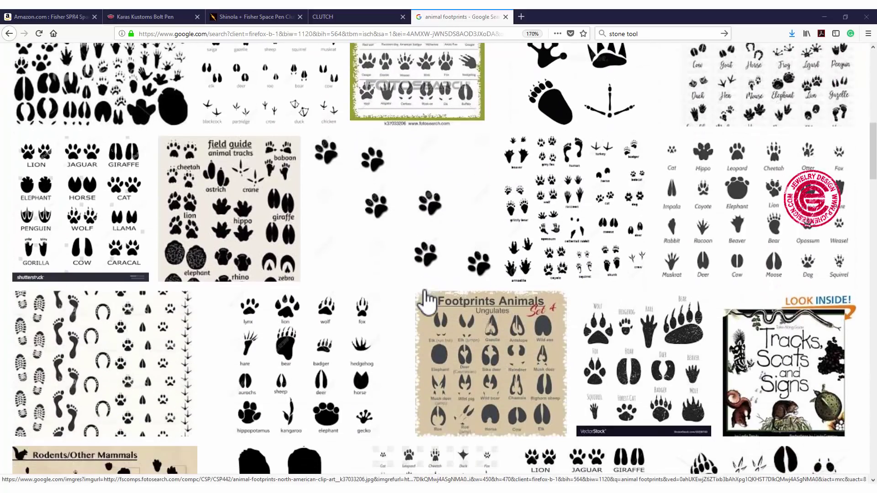
{"action": "scroll", "coordinate": [427, 300], "scroll_direction": "down", "scroll_amount": 2}
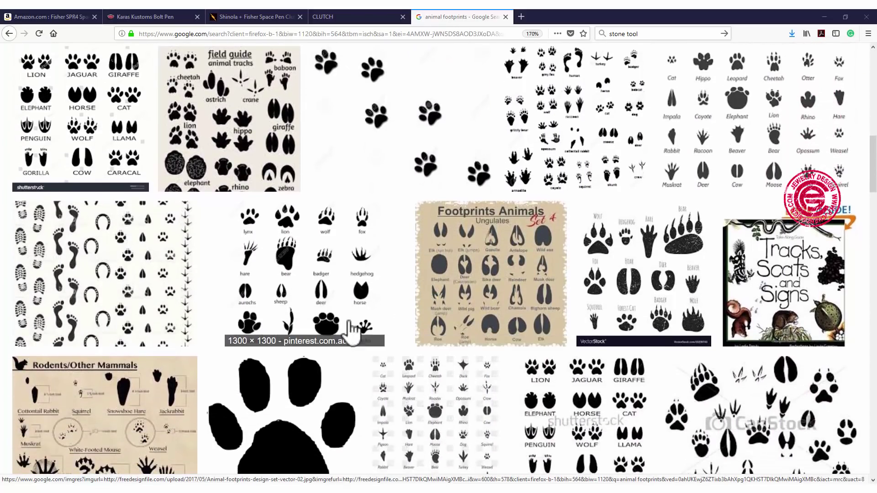
{"action": "left_click", "coordinate": [287, 282]}
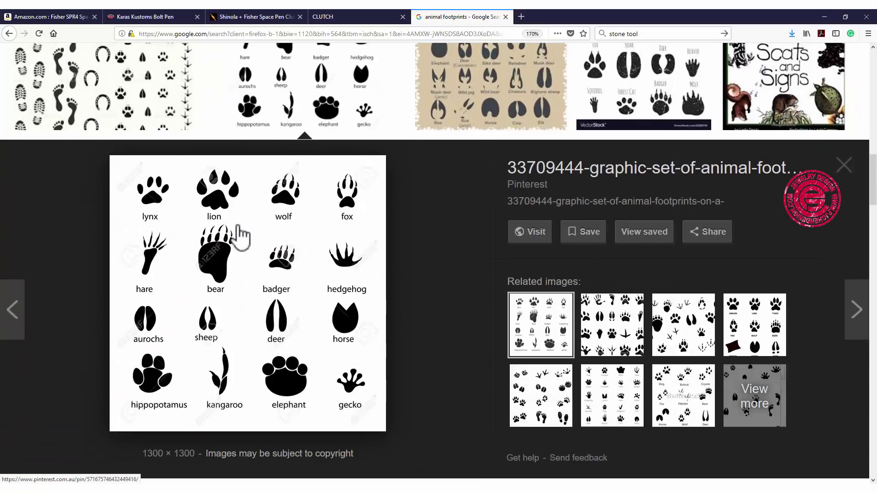
{"action": "right_click", "coordinate": [237, 268]}
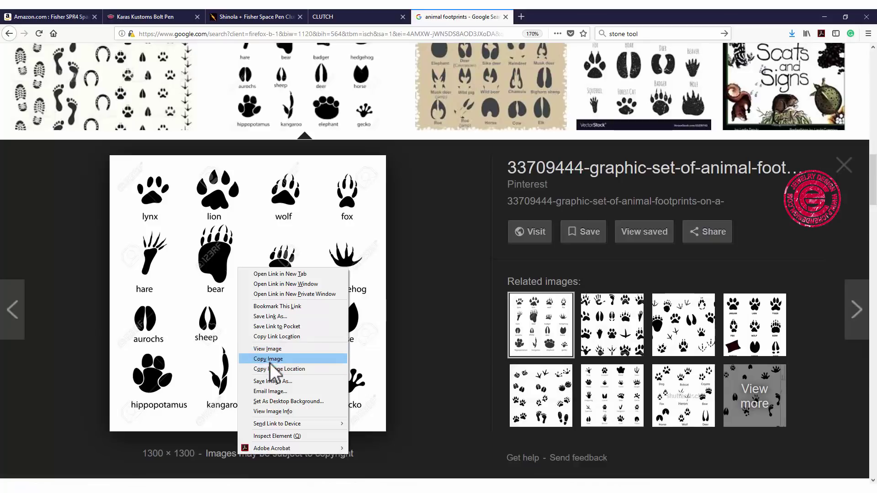
{"action": "left_click", "coordinate": [445, 223]}
Switch back to Rhino and maximize the Top viewport, framing the three stones with empty space beside them
{"action": "left_click", "coordinate": [325, 487]}
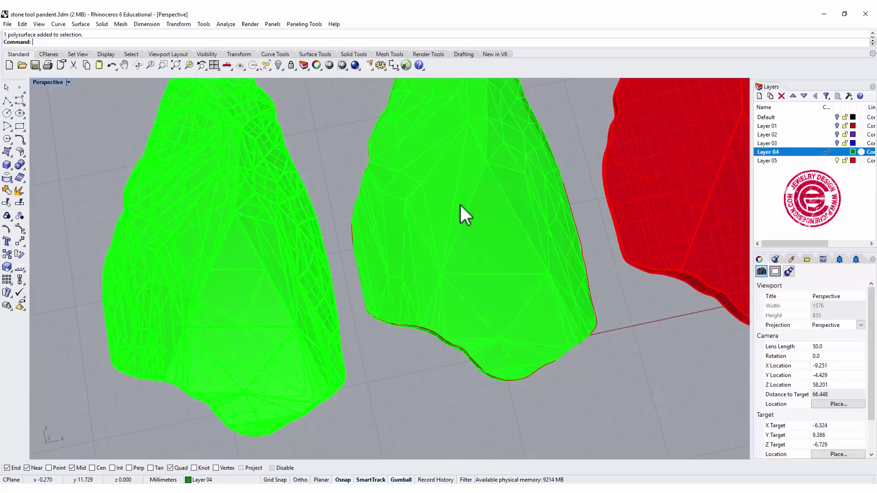
{"action": "scroll", "coordinate": [460, 204], "scroll_direction": "down", "scroll_amount": 8}
{"action": "right_click_drag", "start_coordinate": [479, 204], "coordinate": [438, 262], "text": "shift"}
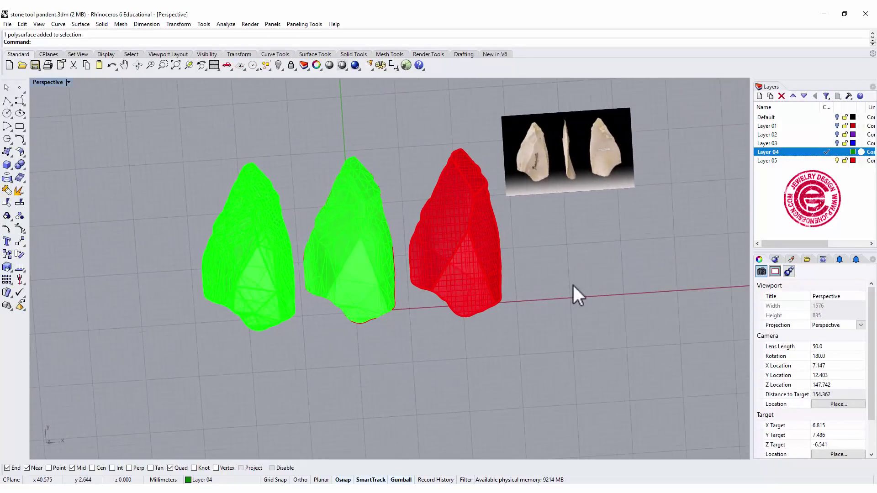
{"action": "double_click", "coordinate": [31, 81]}
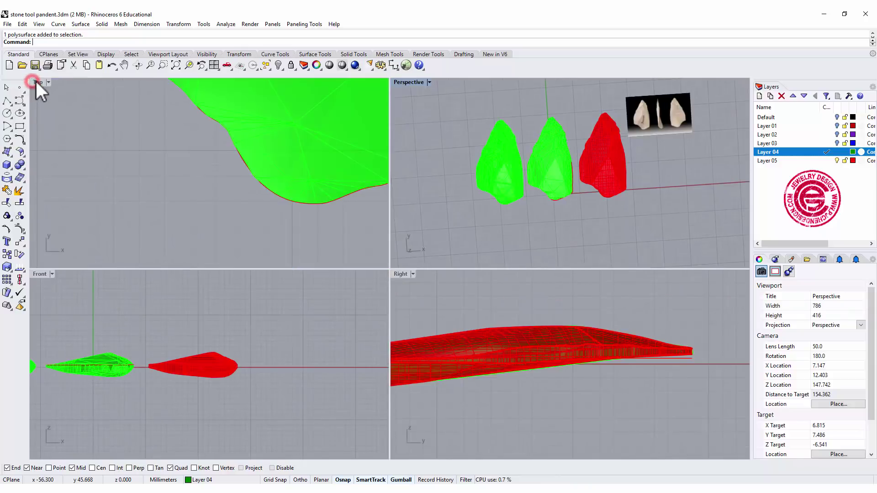
{"action": "double_click", "coordinate": [35, 81]}
{"action": "scroll", "coordinate": [608, 254], "scroll_direction": "down", "scroll_amount": 18}
{"action": "right_click_drag", "start_coordinate": [574, 263], "coordinate": [315, 292]}
{"action": "right_click_drag", "start_coordinate": [601, 263], "coordinate": [553, 266]}
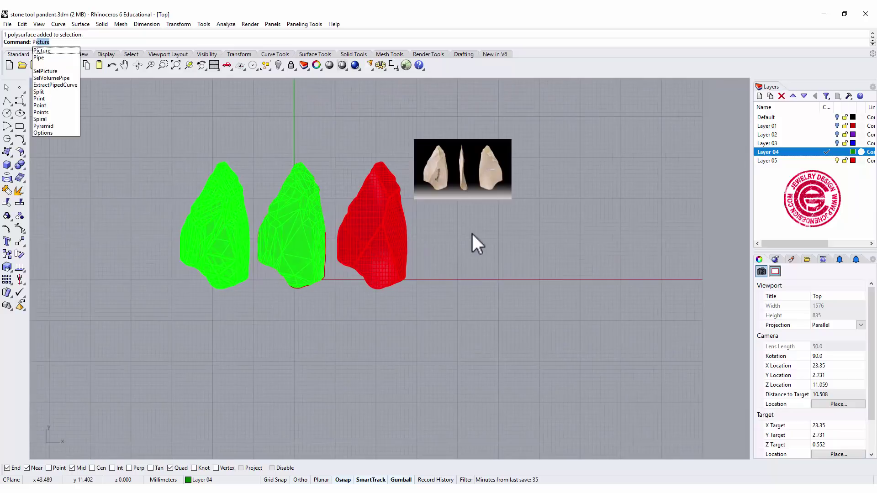
Insert the picture 18-vector-animal-footprint-58455.jpg in the Top view, in the empty area beside the red stone
{"action": "key", "text": "Return"}
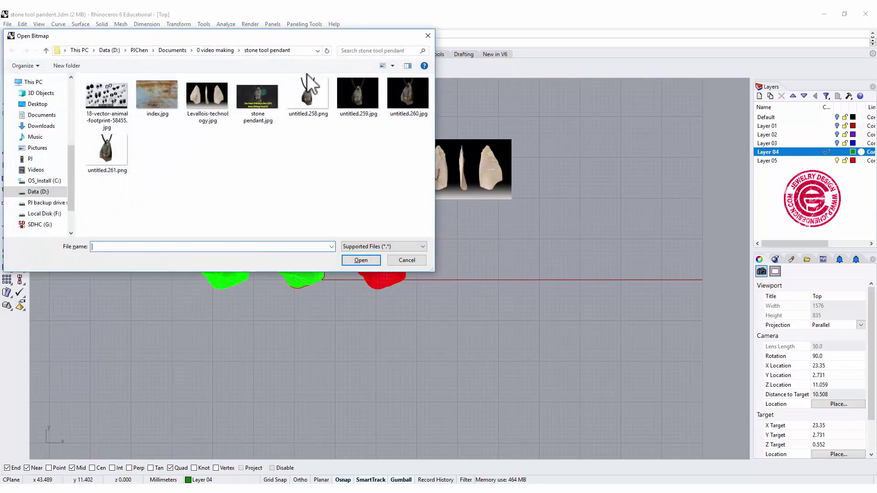
{"action": "left_click", "coordinate": [131, 124]}
{"action": "left_click", "coordinate": [358, 260]}
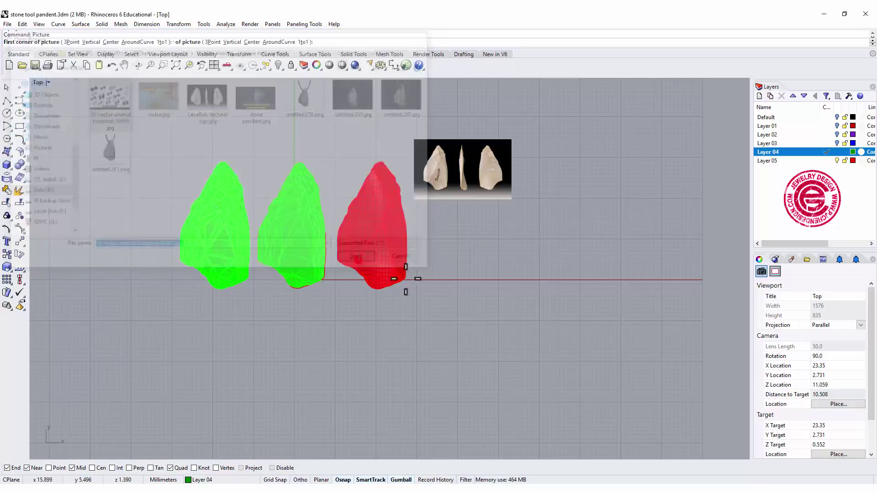
{"action": "left_click", "coordinate": [471, 329]}
{"action": "left_click", "coordinate": [637, 232]}
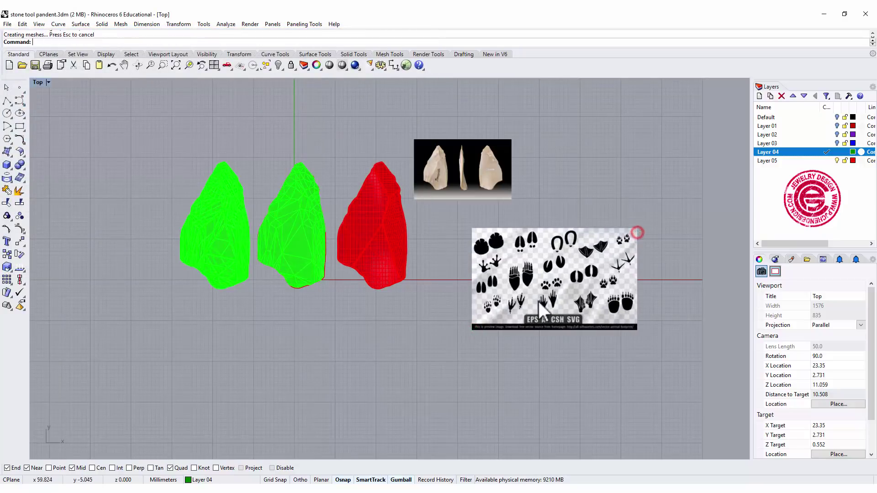
Lock the animal footprint picture so it stays fixed for tracing, and make Layer 05 the current layer
{"action": "scroll", "coordinate": [539, 311], "scroll_direction": "up", "scroll_amount": 6}
{"action": "scroll", "coordinate": [589, 265], "scroll_direction": "up", "scroll_amount": 2}
{"action": "right_click_drag", "start_coordinate": [592, 238], "coordinate": [519, 246]}
{"action": "scroll", "coordinate": [466, 327], "scroll_direction": "up", "scroll_amount": 3}
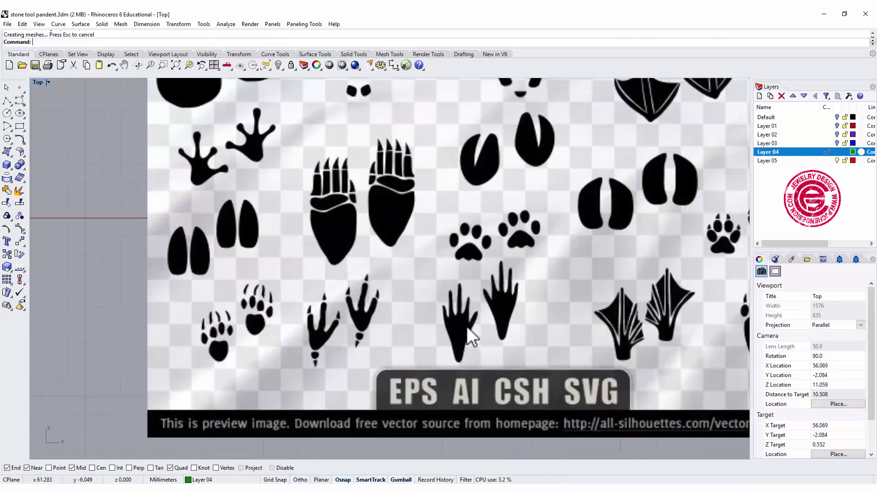
{"action": "scroll", "coordinate": [467, 327], "scroll_direction": "up", "scroll_amount": 2}
{"action": "scroll", "coordinate": [425, 274], "scroll_direction": "up", "scroll_amount": 3}
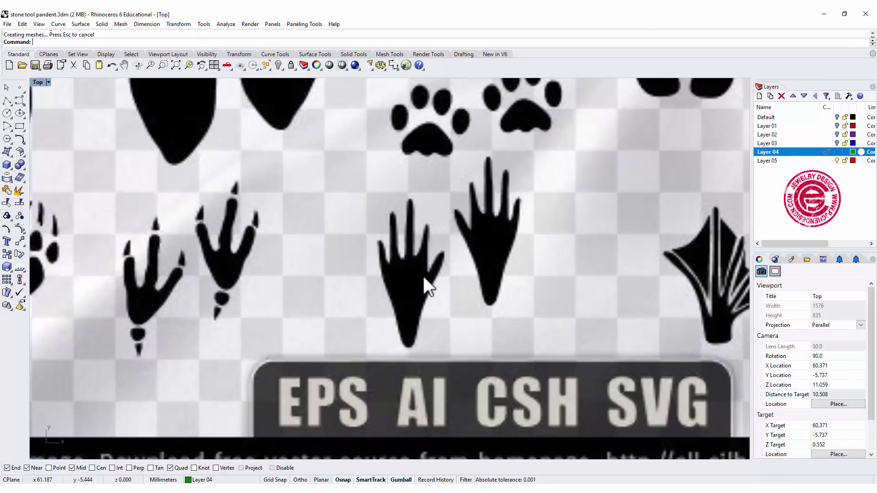
{"action": "right_click_drag", "start_coordinate": [424, 278], "coordinate": [420, 259]}
{"action": "scroll", "coordinate": [420, 259], "scroll_direction": "up", "scroll_amount": 2}
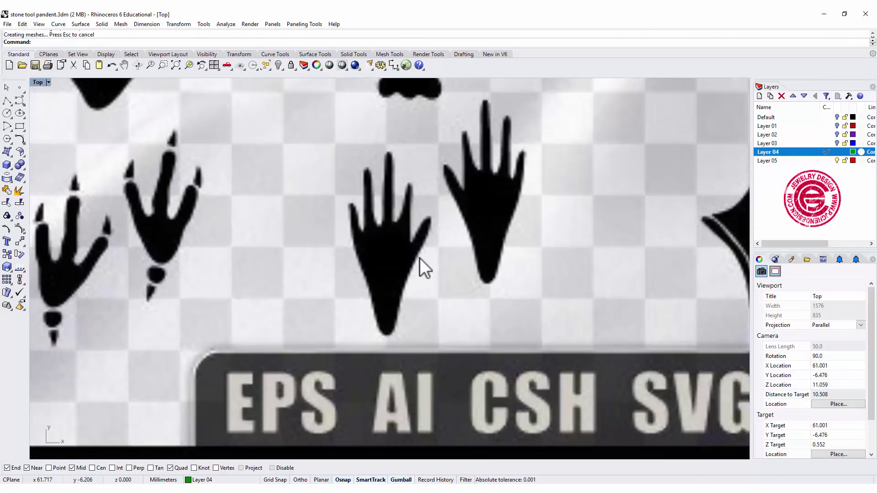
{"action": "left_click", "coordinate": [19, 101]}
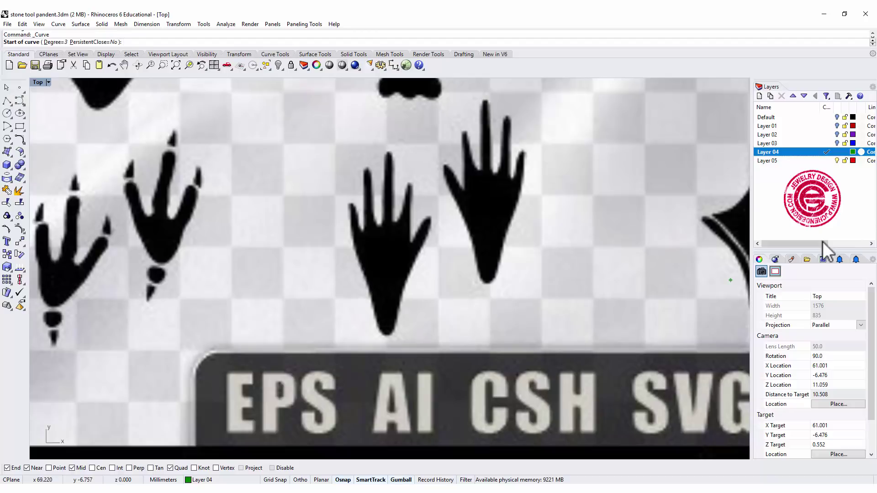
{"action": "left_click", "coordinate": [792, 161]}
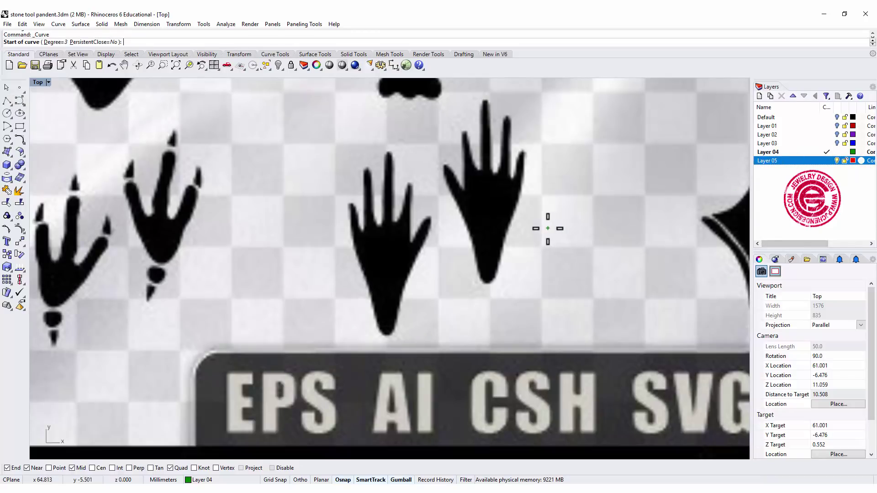
{"action": "key", "text": "Escape"}
{"action": "left_click", "coordinate": [558, 210]}
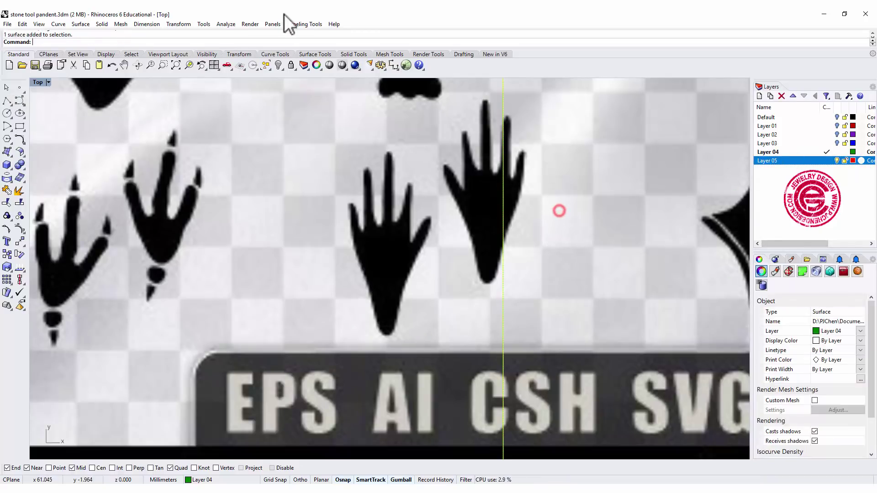
{"action": "left_click", "coordinate": [291, 65]}
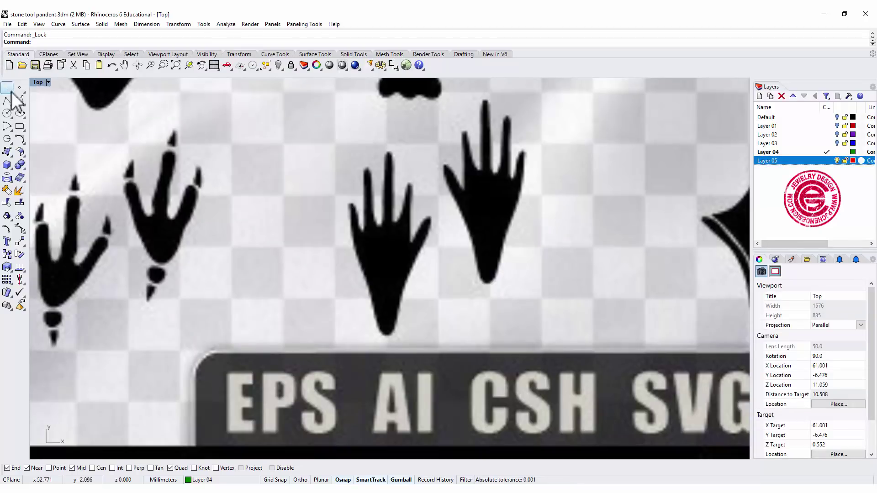
{"action": "left_click", "coordinate": [825, 161]}
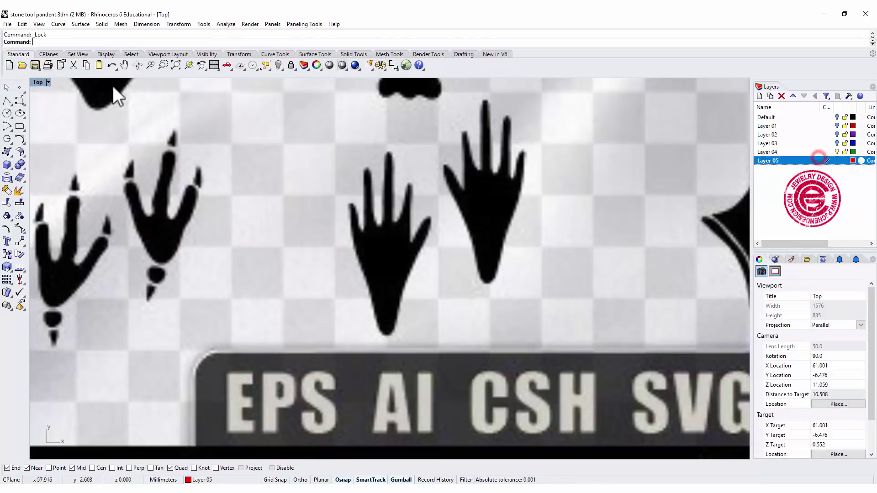
Begin a degree 3 control point curve at the heel of the lower-middle hand-shaped print and trace up its left edge
{"action": "left_click", "coordinate": [20, 101]}
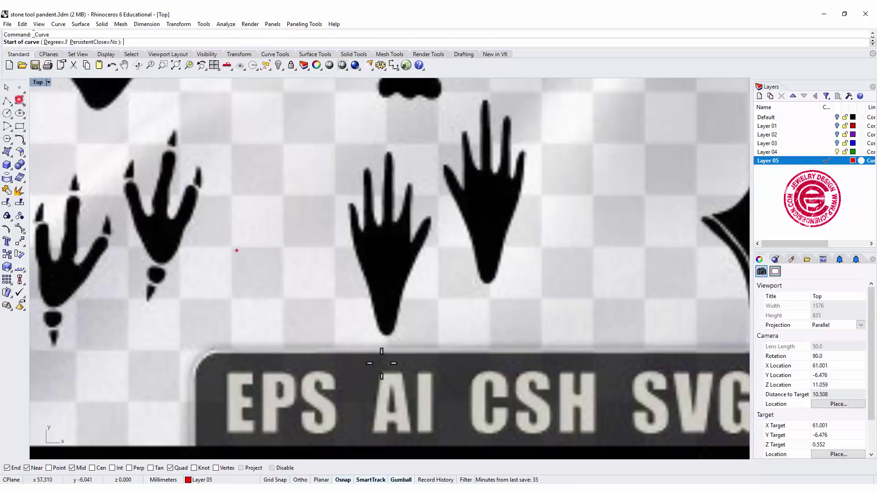
{"action": "scroll", "coordinate": [386, 338], "scroll_direction": "up", "scroll_amount": 3}
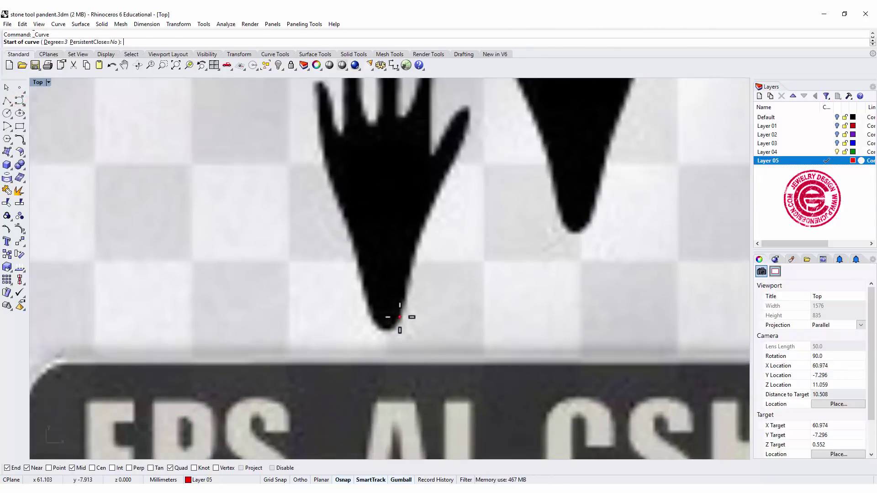
{"action": "left_click", "coordinate": [401, 317]}
{"action": "left_click", "coordinate": [395, 328]}
{"action": "left_click", "coordinate": [389, 332]}
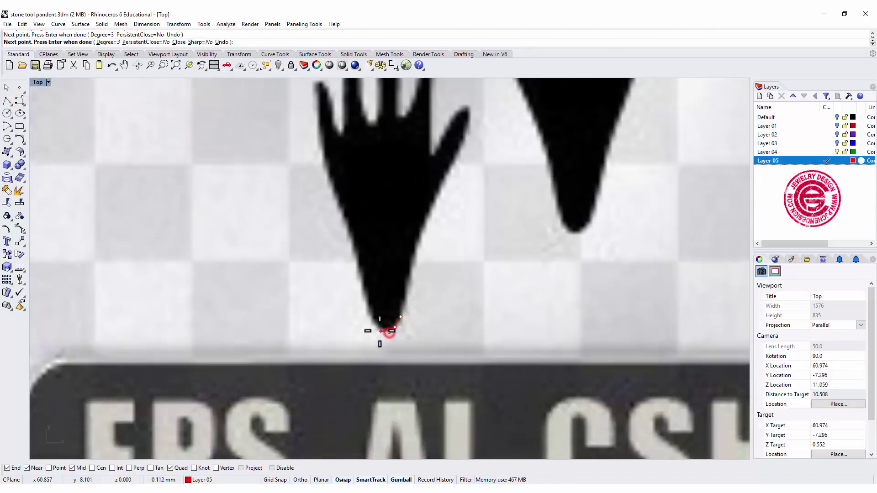
{"action": "left_click", "coordinate": [379, 329]}
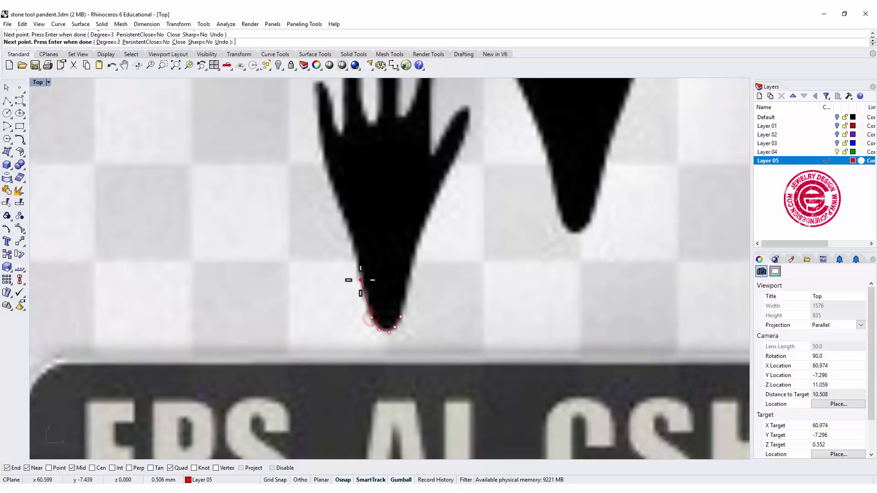
{"action": "left_click", "coordinate": [350, 233]}
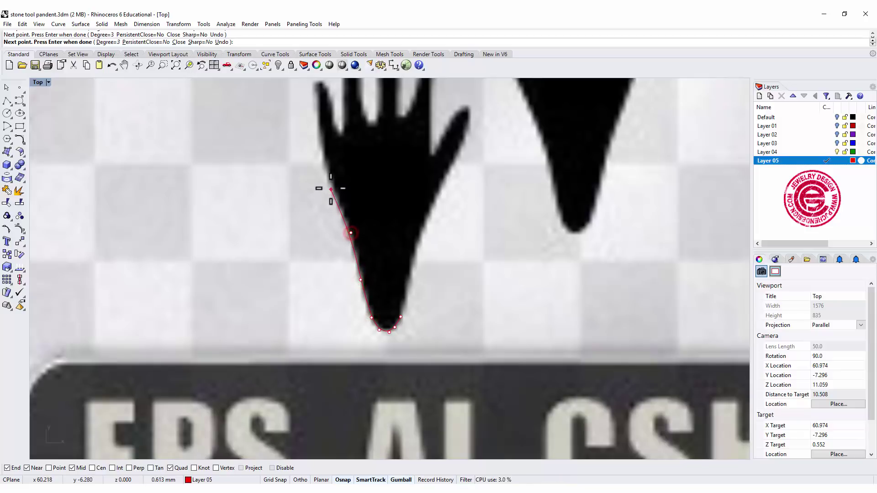
{"action": "right_click_drag", "start_coordinate": [324, 156], "coordinate": [326, 305]}
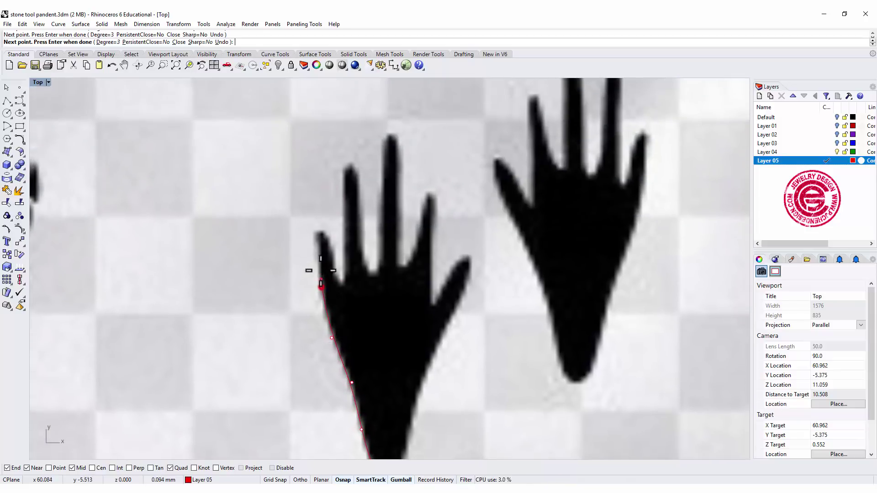
Continue the curve around the tip of the print's short leftmost finger and down into the first gap
{"action": "left_click", "coordinate": [317, 254]}
{"action": "left_click", "coordinate": [320, 233]}
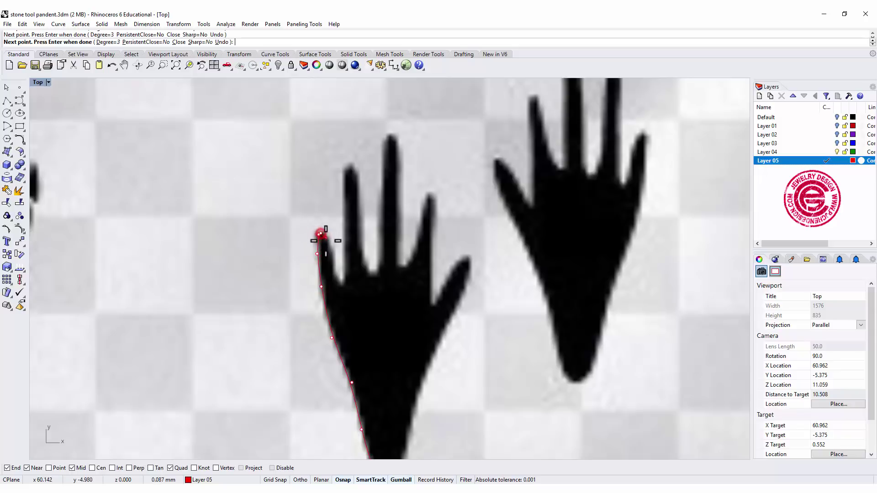
{"action": "left_click", "coordinate": [326, 242]}
{"action": "left_click", "coordinate": [328, 262]}
{"action": "left_click", "coordinate": [338, 284]}
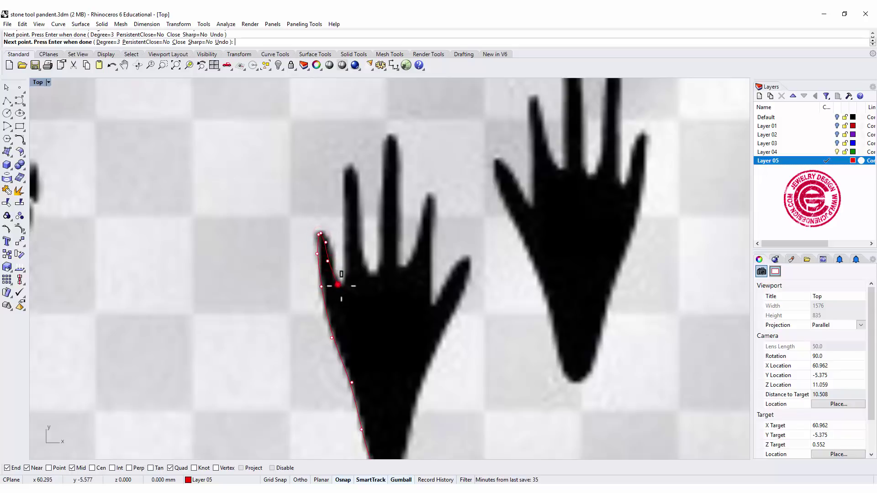
Trace the curve up and over the second finger from the left and down its right side
{"action": "left_click", "coordinate": [342, 280]}
{"action": "left_click", "coordinate": [344, 260]}
{"action": "left_click", "coordinate": [344, 232]}
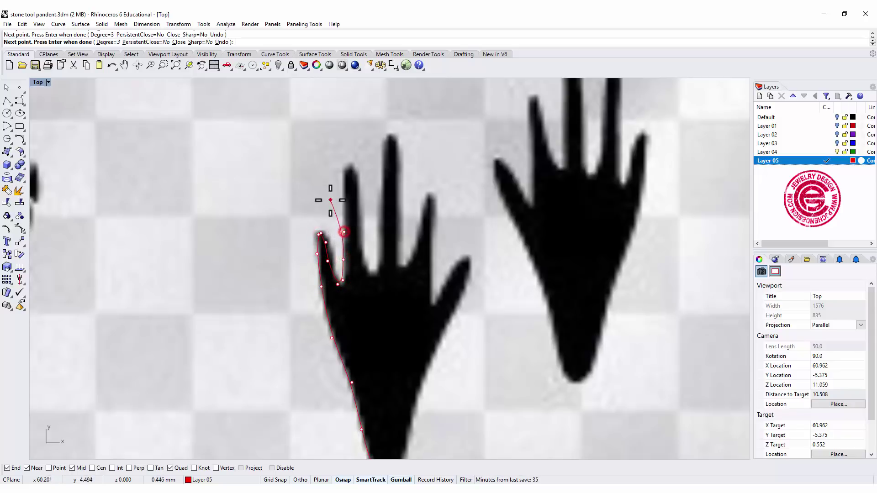
{"action": "left_click", "coordinate": [343, 177]}
{"action": "left_click", "coordinate": [343, 168]}
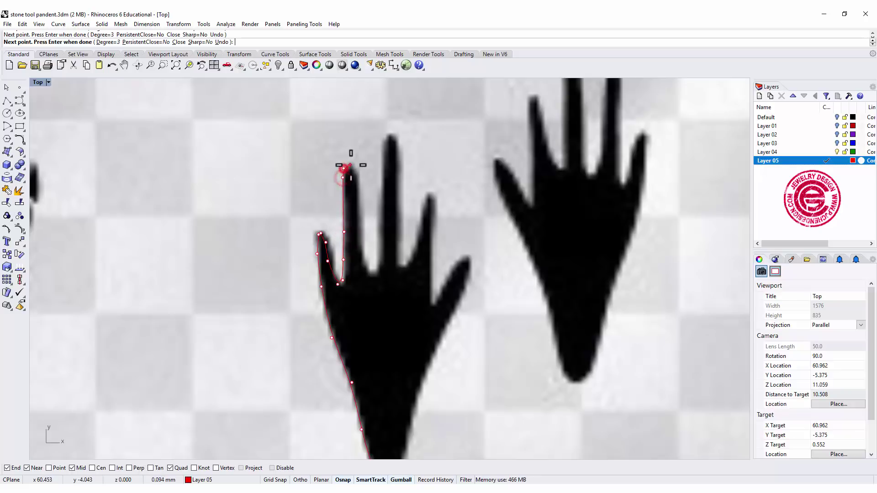
{"action": "left_click", "coordinate": [352, 165]}
{"action": "left_click", "coordinate": [356, 173]}
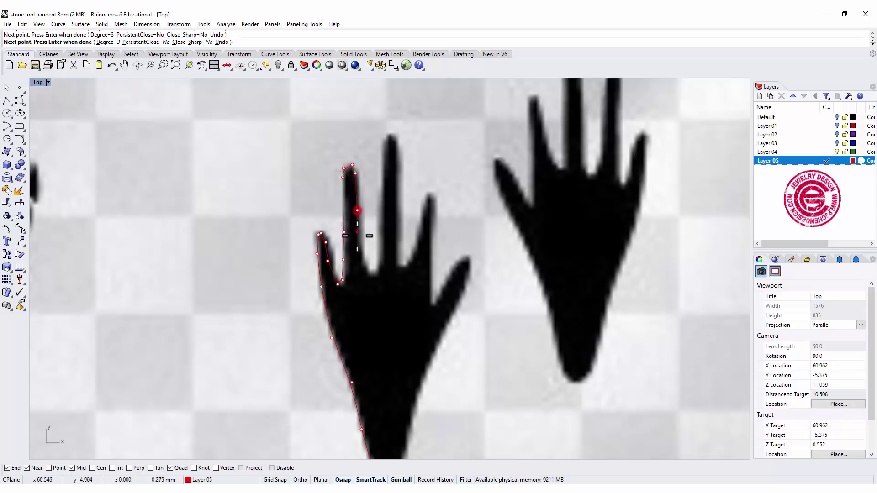
{"action": "left_click", "coordinate": [357, 210]}
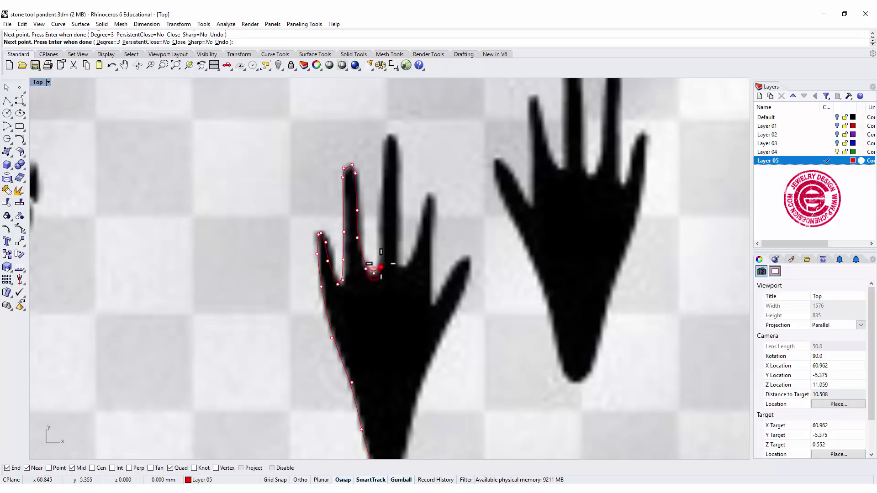
Trace the curve around the long middle finger and down into the gap beside the fourth finger
{"action": "left_click", "coordinate": [381, 267]}
{"action": "left_click", "coordinate": [383, 247]}
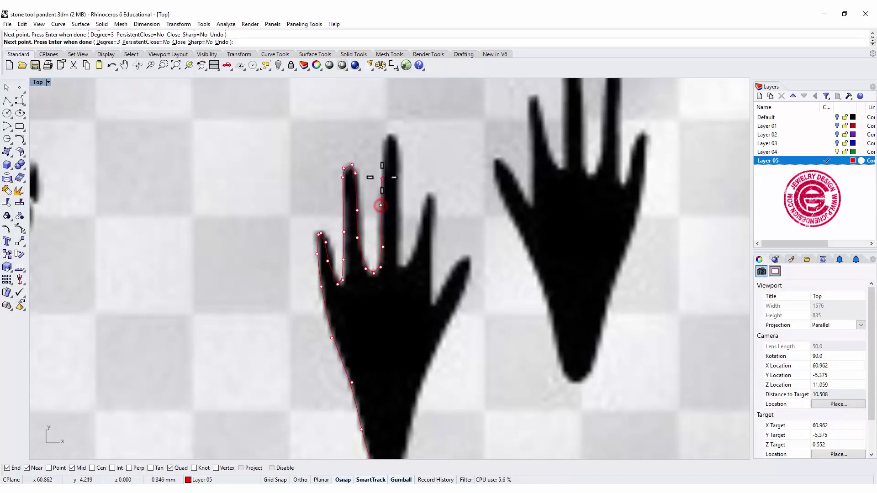
{"action": "left_click", "coordinate": [383, 147]}
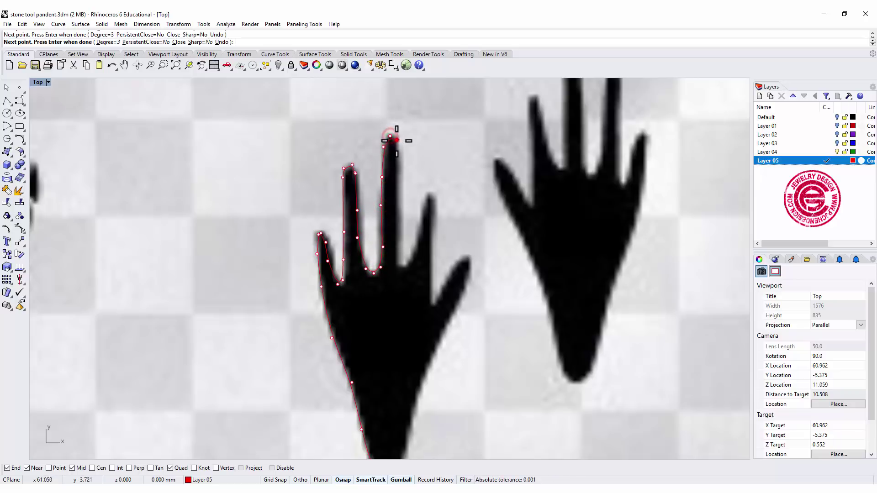
{"action": "left_click", "coordinate": [396, 140]}
{"action": "left_click", "coordinate": [399, 150]}
{"action": "left_click", "coordinate": [397, 186]}
{"action": "left_click", "coordinate": [396, 220]}
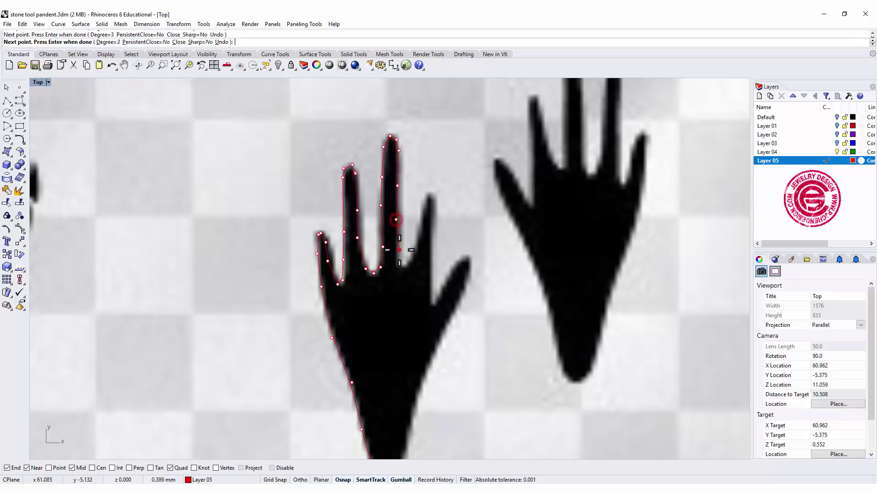
{"action": "left_click", "coordinate": [400, 250]}
{"action": "left_click", "coordinate": [404, 265]}
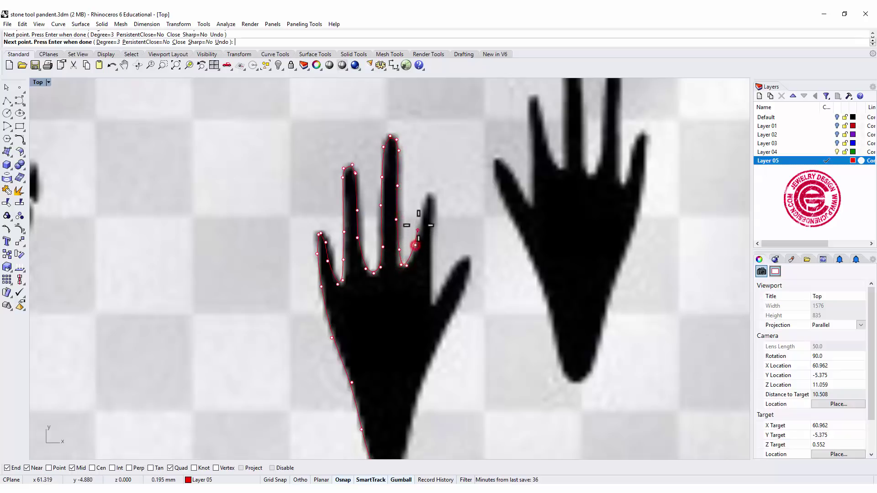
Trace the curve around the fourth finger down to the notch beside the angled rightmost finger
{"action": "left_click", "coordinate": [415, 245]}
{"action": "left_click", "coordinate": [419, 221]}
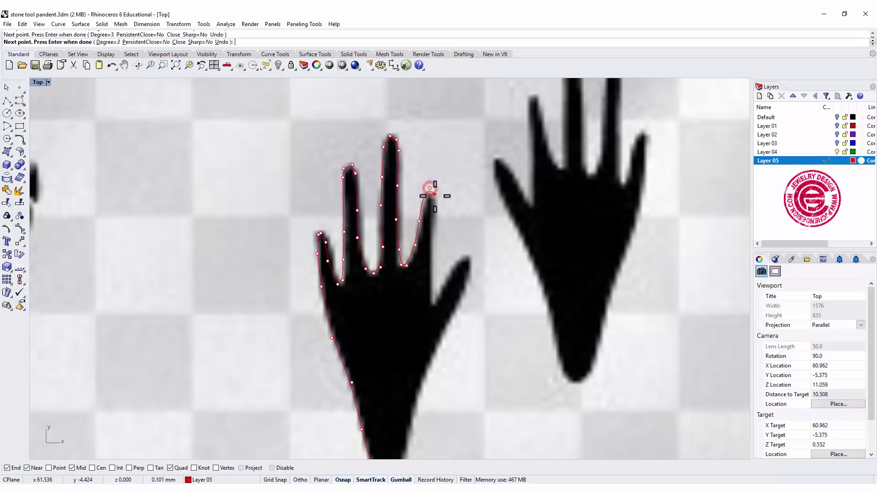
{"action": "left_click", "coordinate": [435, 196]}
{"action": "left_click", "coordinate": [434, 210]}
{"action": "left_click", "coordinate": [430, 240]}
{"action": "left_click", "coordinate": [430, 280]}
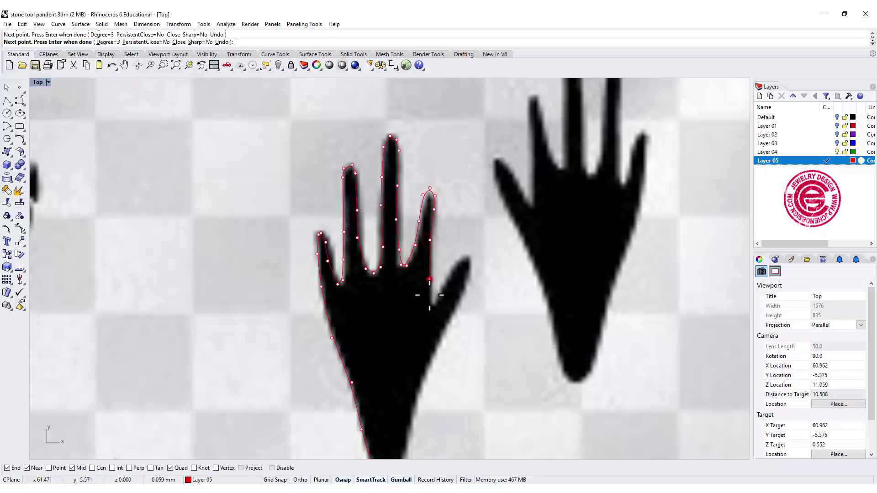
{"action": "left_click", "coordinate": [430, 279]}
{"action": "left_click", "coordinate": [433, 303]}
Trace the rightmost finger and the print's right edge down to the heel, closing the curve at its start point
{"action": "left_click", "coordinate": [442, 291]}
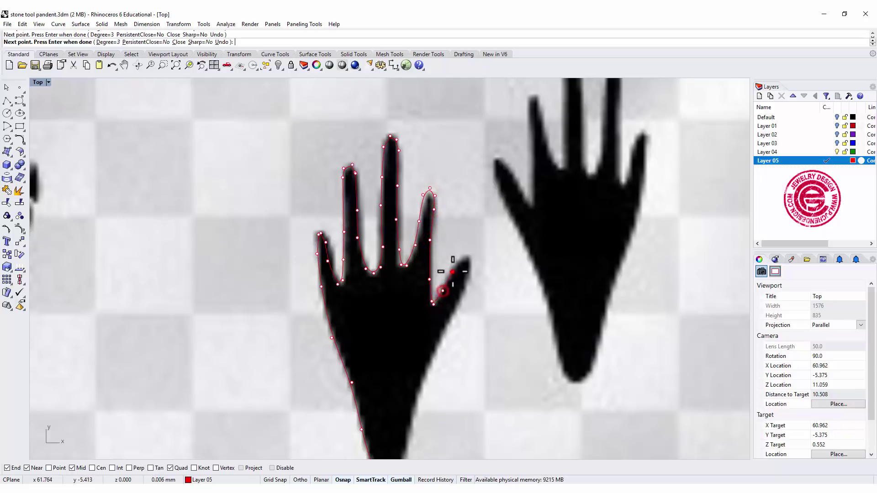
{"action": "left_click", "coordinate": [452, 273]}
{"action": "left_click", "coordinate": [463, 261]}
{"action": "left_click", "coordinate": [468, 260]}
{"action": "left_click", "coordinate": [469, 273]}
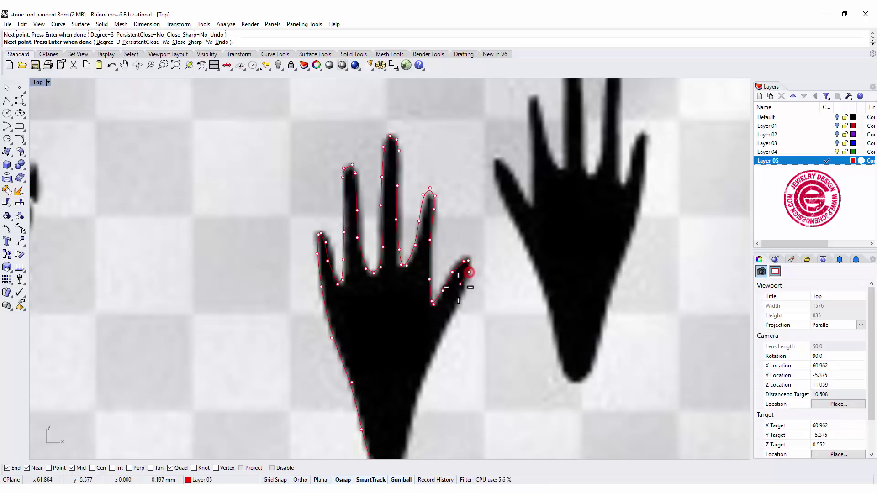
{"action": "left_click", "coordinate": [440, 342]}
{"action": "right_click_drag", "start_coordinate": [435, 372], "coordinate": [448, 218]}
{"action": "left_click", "coordinate": [430, 245]}
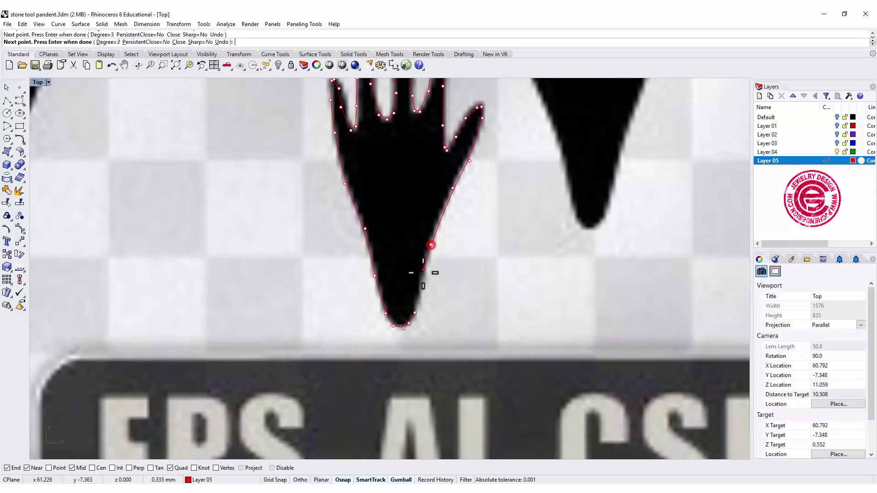
{"action": "left_click", "coordinate": [415, 313]}
Move the closed hand outline from the footprint picture onto the lower part of the leftmost green stone
{"action": "scroll", "coordinate": [456, 280], "scroll_direction": "down", "scroll_amount": 4}
{"action": "right_click_drag", "start_coordinate": [456, 280], "coordinate": [448, 330]}
{"action": "left_click", "coordinate": [445, 275]}
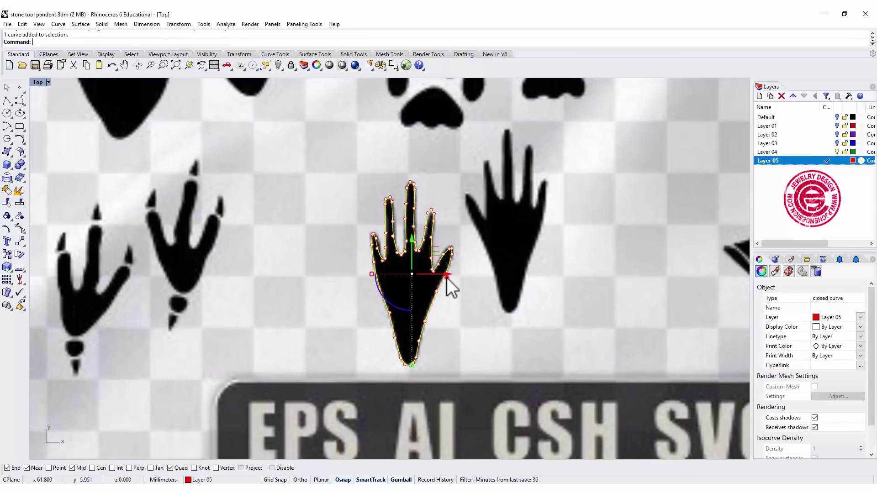
{"action": "scroll", "coordinate": [506, 182], "scroll_direction": "down", "scroll_amount": 12}
{"action": "right_click_drag", "start_coordinate": [541, 237], "coordinate": [543, 243]}
{"action": "scroll", "coordinate": [561, 273], "scroll_direction": "down", "scroll_amount": 2}
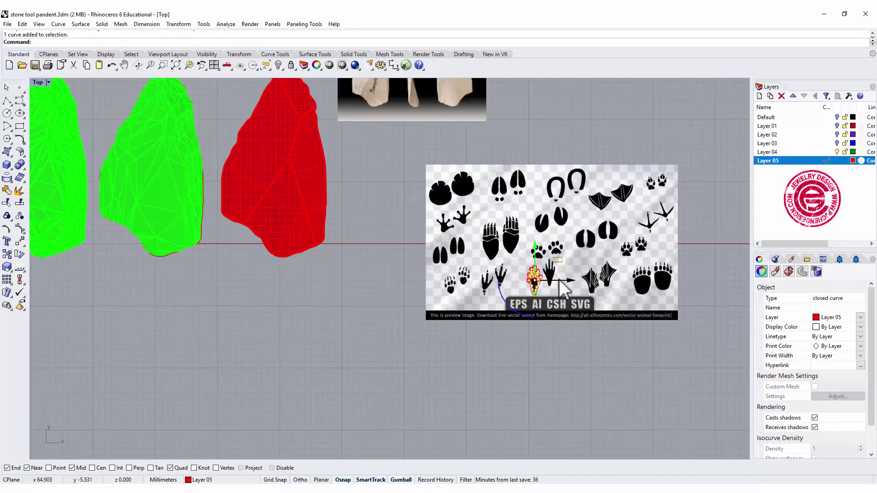
{"action": "left_click_drag", "start_coordinate": [558, 259], "coordinate": [146, 248]}
{"action": "scroll", "coordinate": [147, 248], "scroll_direction": "down", "scroll_amount": 6}
{"action": "right_click_drag", "start_coordinate": [303, 294], "coordinate": [560, 333]}
{"action": "scroll", "coordinate": [369, 314], "scroll_direction": "up", "scroll_amount": 8}
{"action": "right_click_drag", "start_coordinate": [396, 321], "coordinate": [441, 361]}
{"action": "left_click_drag", "start_coordinate": [461, 319], "coordinate": [373, 224]}
{"action": "scroll", "coordinate": [358, 267], "scroll_direction": "up", "scroll_amount": 3}
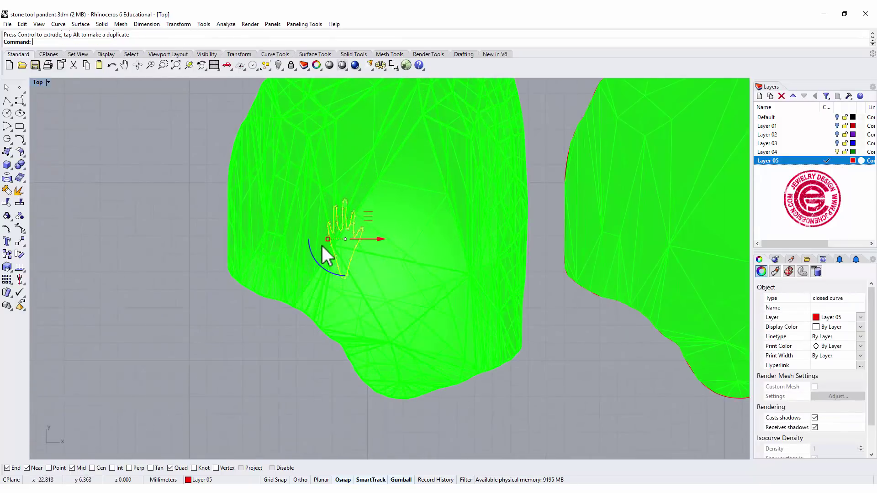
Fit the hand outline to the stone by scaling it to about double size, tilting it slightly counter-clockwise and centering it lower down
{"action": "left_click_drag", "start_coordinate": [322, 246], "coordinate": [310, 239]}
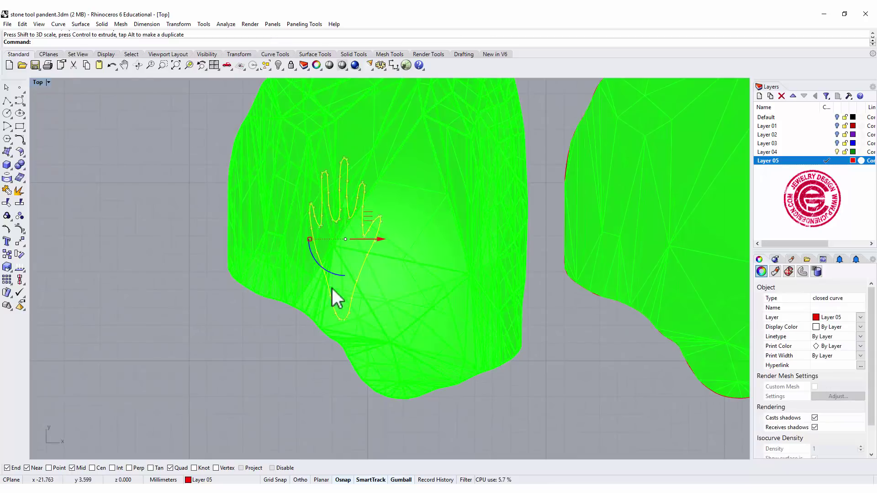
{"action": "left_click_drag", "start_coordinate": [324, 274], "coordinate": [338, 269]}
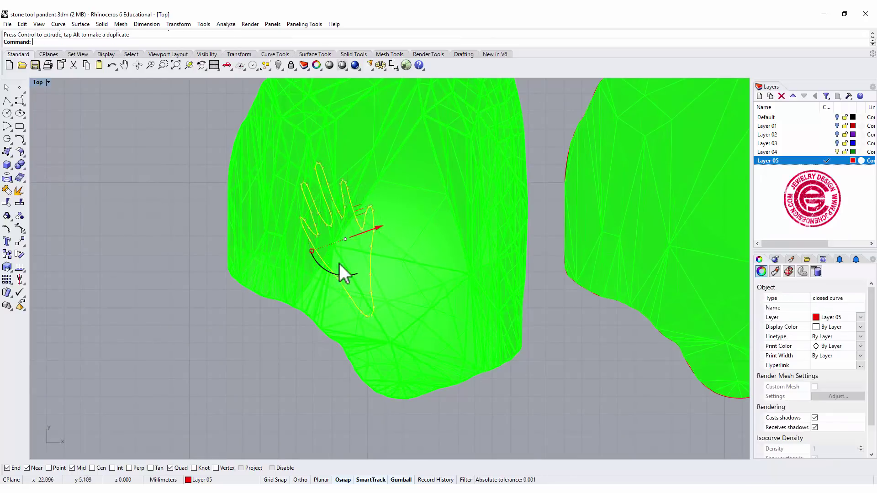
{"action": "left_click_drag", "start_coordinate": [360, 209], "coordinate": [384, 245]}
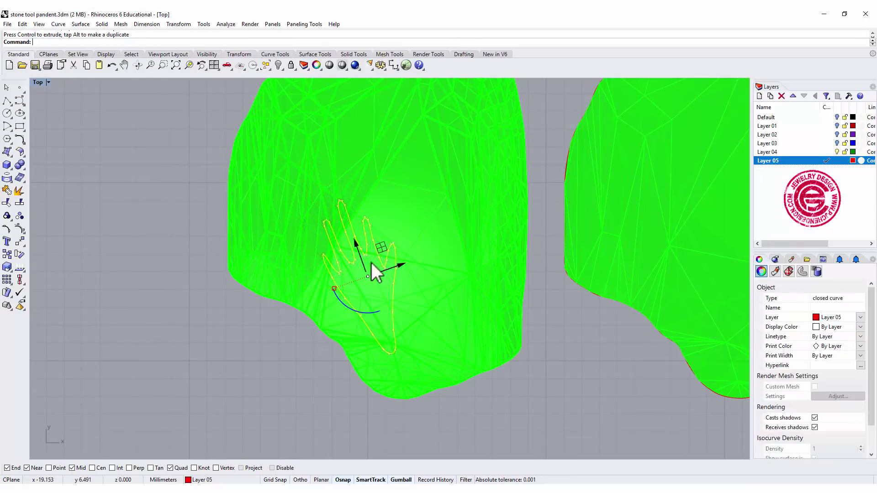
Scale the hand outline down and mirror a copy of it across a vertical axis just to its right
{"action": "left_click_drag", "start_coordinate": [328, 278], "coordinate": [347, 333]}
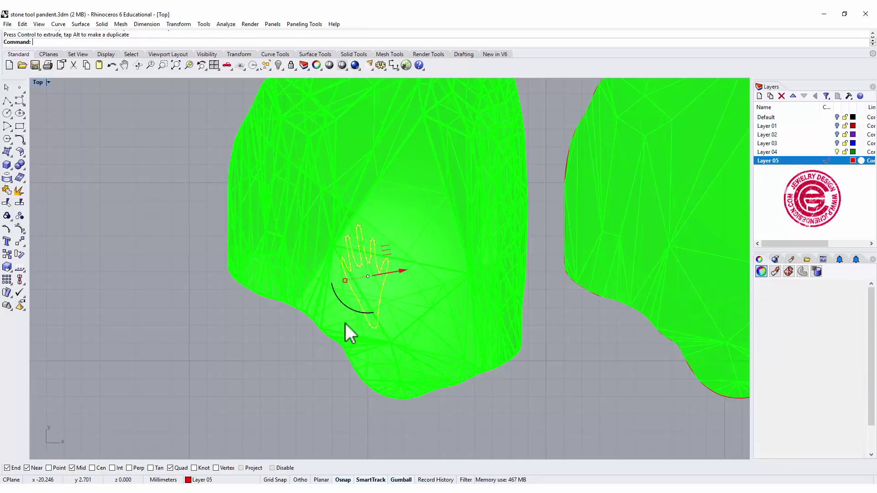
{"action": "left_click", "coordinate": [21, 240]}
{"action": "left_click", "coordinate": [100, 245]}
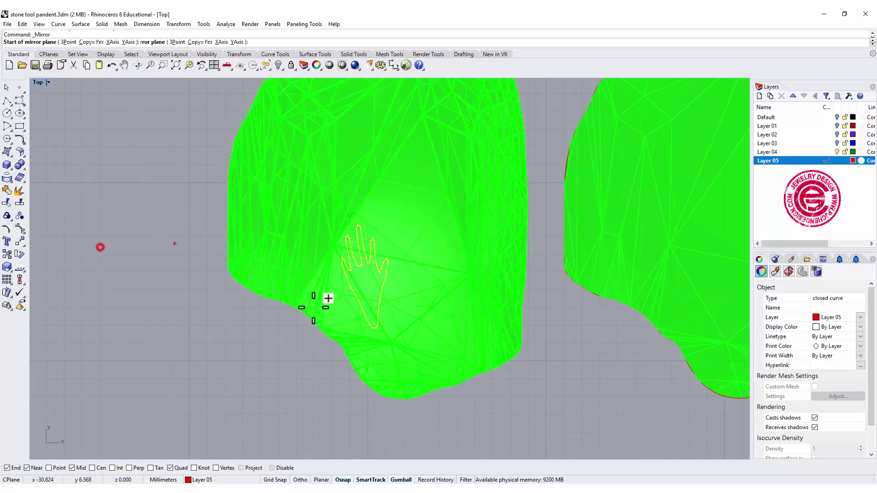
{"action": "left_click", "coordinate": [397, 340]}
{"action": "left_click", "coordinate": [395, 177]}
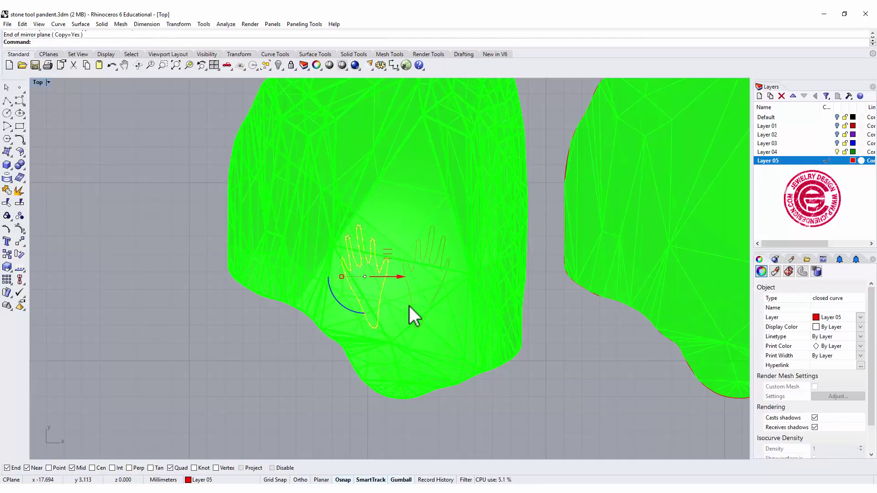
Move the mirrored hand outline higher up the stone than the original and tilt it slightly counter-clockwise
{"action": "left_click", "coordinate": [432, 264]}
{"action": "left_click", "coordinate": [433, 249]}
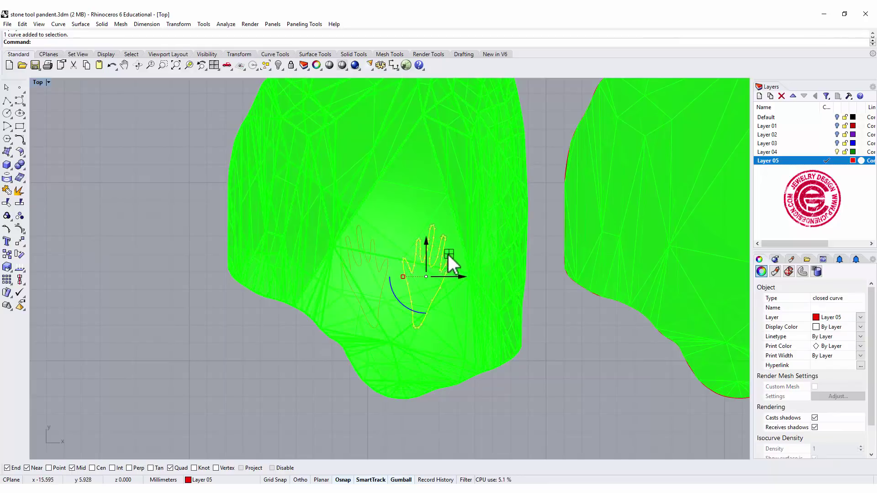
{"action": "left_click_drag", "start_coordinate": [449, 255], "coordinate": [450, 218]}
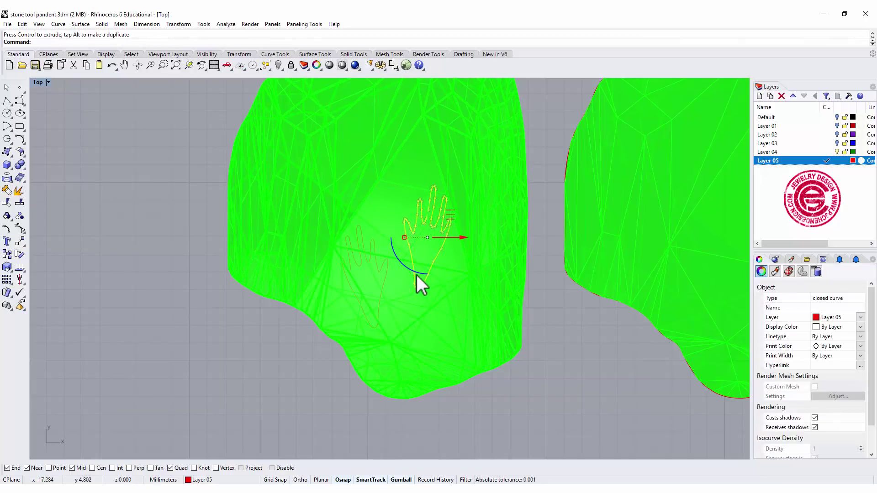
{"action": "left_click_drag", "start_coordinate": [417, 276], "coordinate": [419, 276]}
Extrude both hand outlines to both sides as closed solids tall enough to pass through the stone
{"action": "left_click", "coordinate": [385, 273], "text": "shift"}
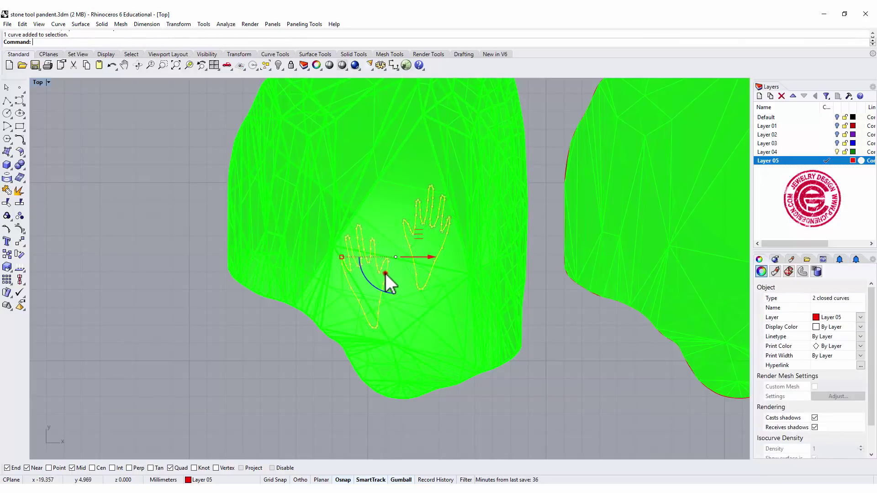
{"action": "double_click", "coordinate": [34, 78]}
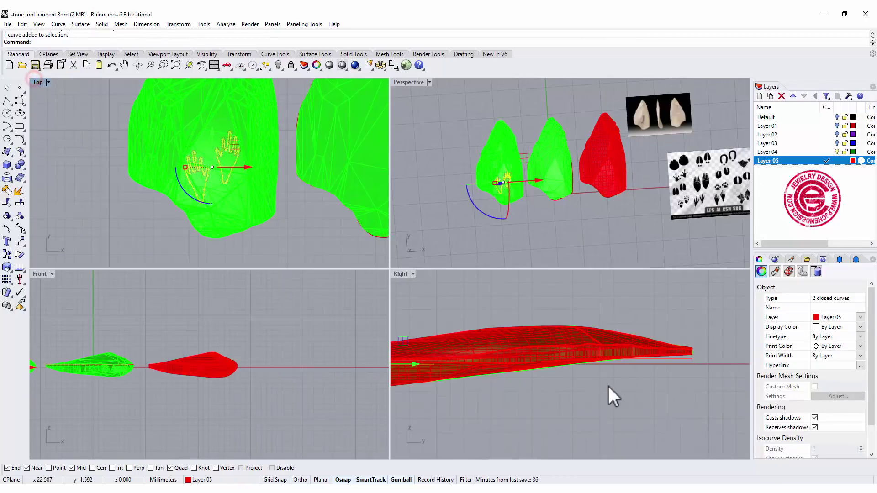
{"action": "scroll", "coordinate": [607, 384], "scroll_direction": "down", "scroll_amount": 9}
{"action": "scroll", "coordinate": [572, 344], "scroll_direction": "up", "scroll_amount": 9}
{"action": "right_click_drag", "start_coordinate": [530, 347], "coordinate": [571, 322]}
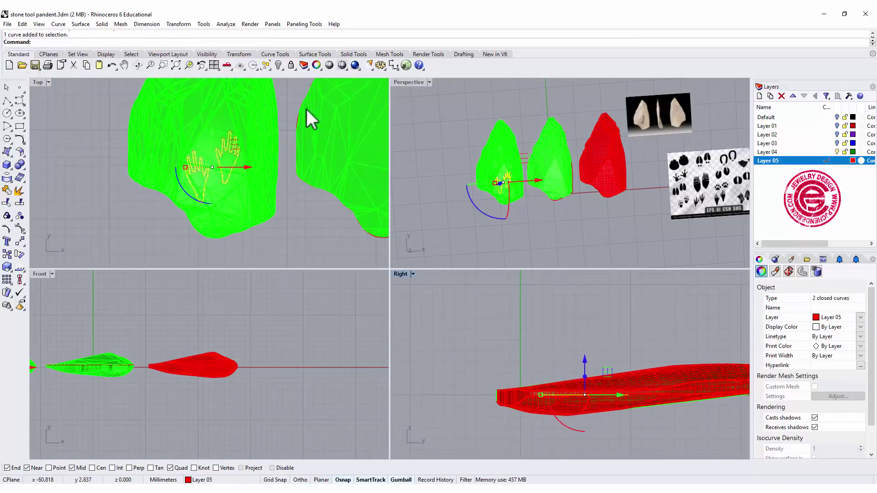
{"action": "left_click", "coordinate": [102, 23]}
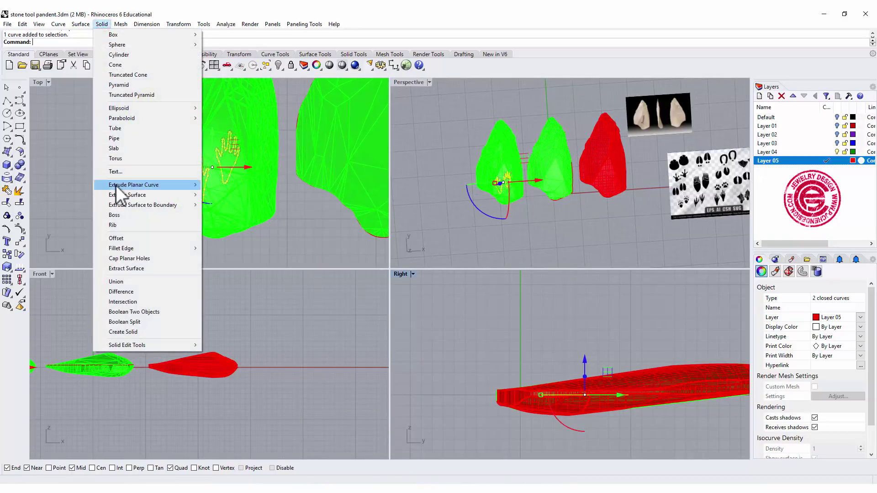
{"action": "mouse_move", "coordinate": [117, 186]}
{"action": "left_click", "coordinate": [224, 184]}
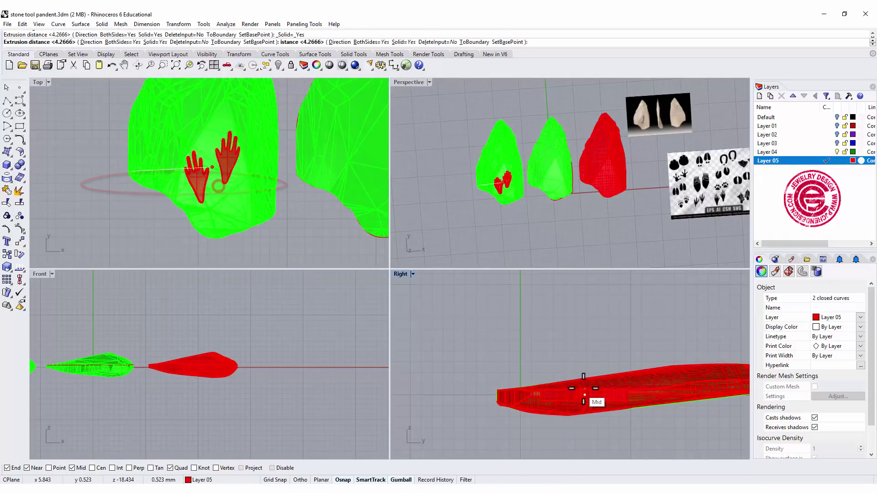
{"action": "left_click", "coordinate": [610, 351]}
Set the display color of the two hand extrusions to Green
{"action": "left_click_drag", "start_coordinate": [642, 359], "coordinate": [617, 360]}
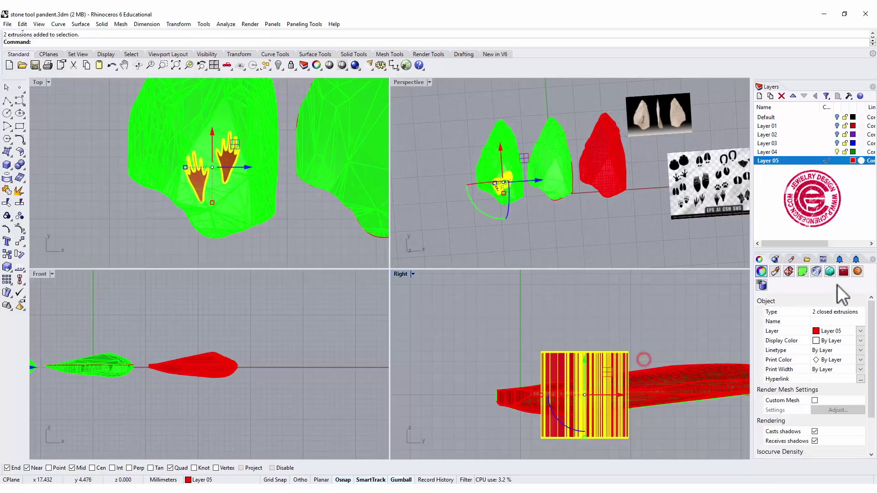
{"action": "left_click", "coordinate": [861, 341]}
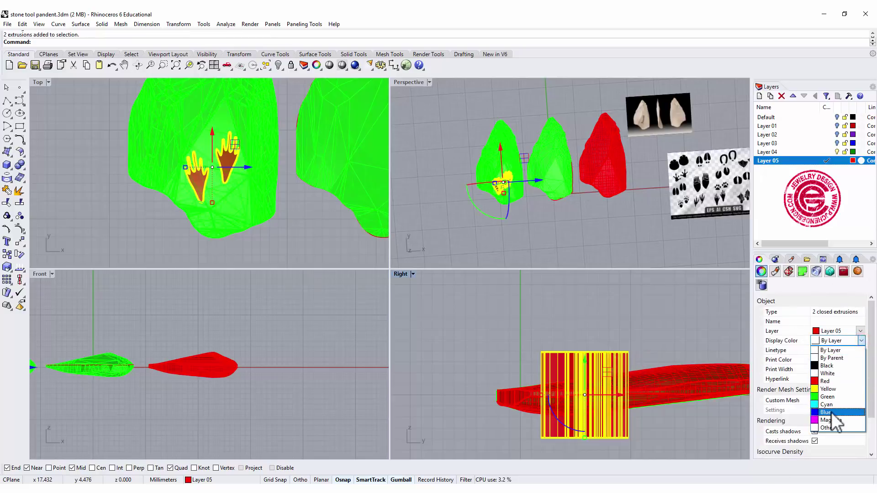
{"action": "left_click", "coordinate": [830, 396]}
Raise the two hand extrusions so only their lower ends sink into the stone's upper face, keeping both selected
{"action": "left_click", "coordinate": [663, 312]}
{"action": "right_click_drag", "start_coordinate": [650, 356], "coordinate": [641, 346]}
{"action": "left_click_drag", "start_coordinate": [645, 342], "coordinate": [588, 317]}
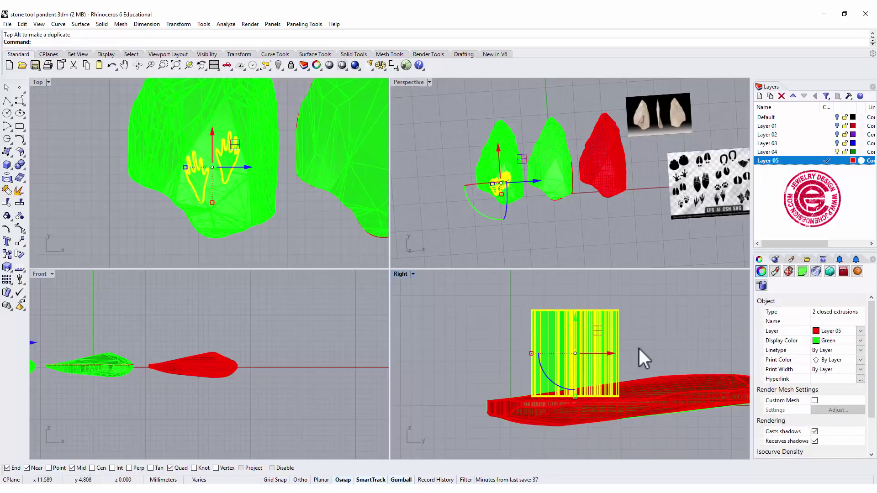
{"action": "scroll", "coordinate": [639, 349], "scroll_direction": "up", "scroll_amount": 3}
{"action": "left_click", "coordinate": [676, 336]}
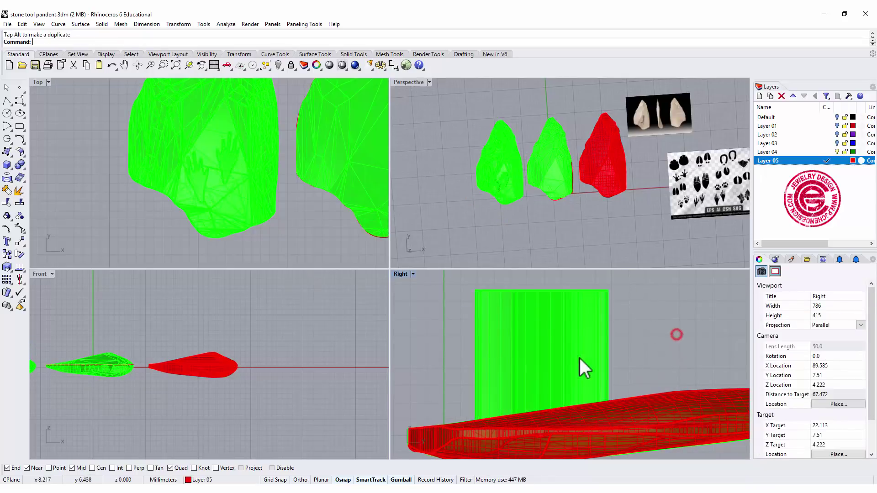
{"action": "scroll", "coordinate": [585, 356], "scroll_direction": "up", "scroll_amount": 3}
{"action": "left_click", "coordinate": [556, 326]}
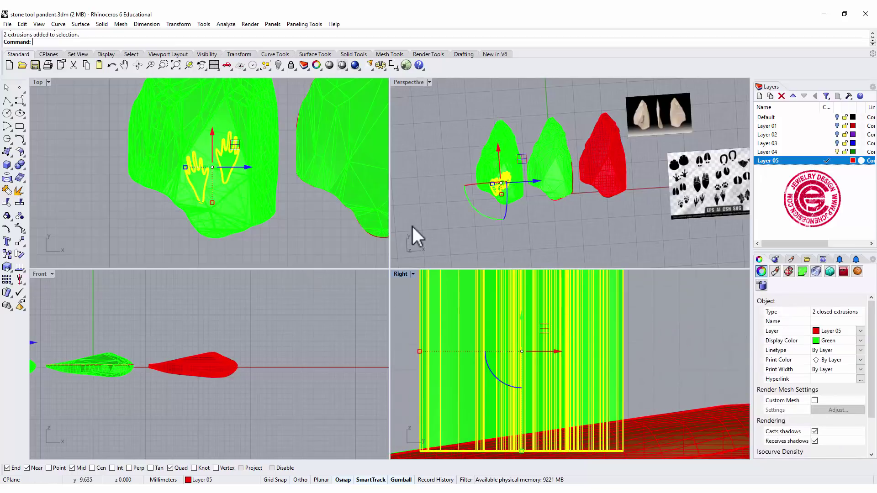
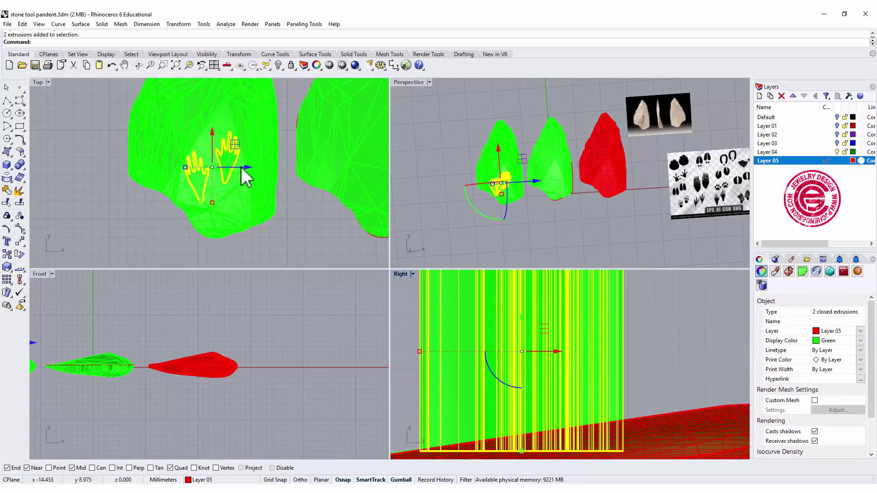
Set the display color of the two selected hand extrusions to Red
{"action": "left_click", "coordinate": [861, 341]}
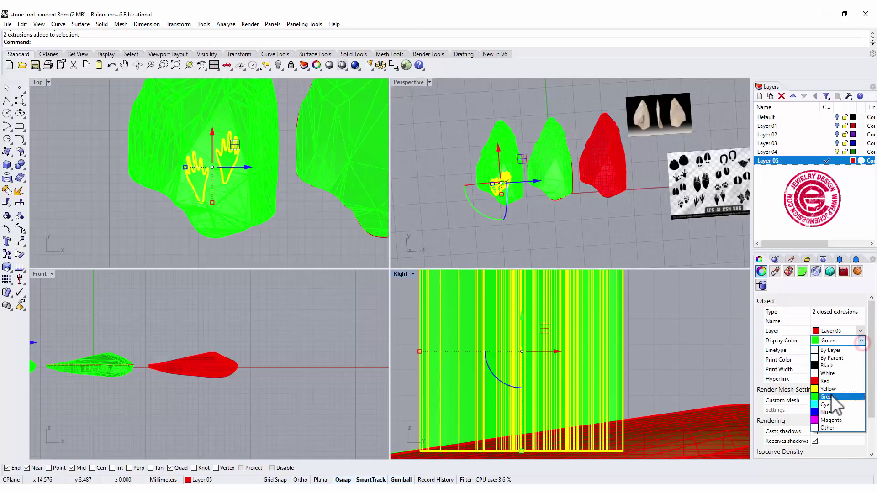
{"action": "left_click", "coordinate": [833, 382]}
{"action": "left_click", "coordinate": [580, 238]}
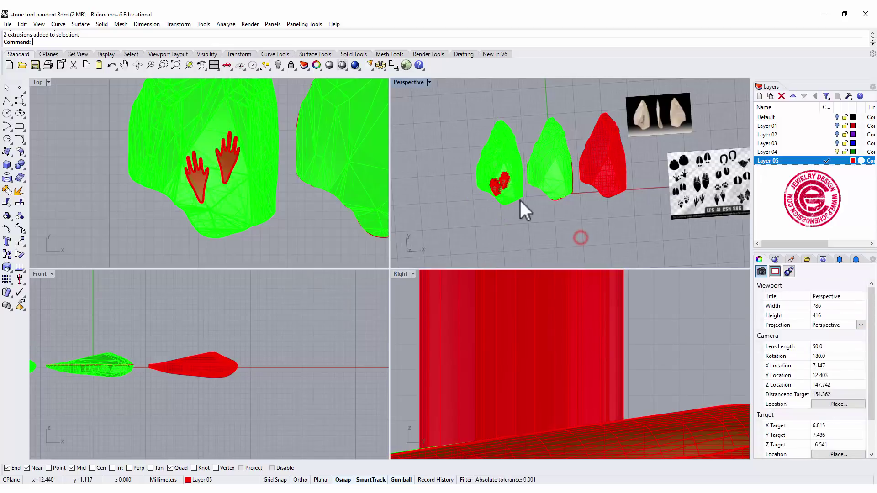
Tilt both hand extrusions slightly in the Right view so their lower ends follow the slope of the stone's upper face
{"action": "right_click_drag", "start_coordinate": [251, 167], "coordinate": [288, 165]}
{"action": "scroll", "coordinate": [513, 198], "scroll_direction": "up", "scroll_amount": 4}
{"action": "right_click_drag", "start_coordinate": [514, 199], "coordinate": [575, 98]}
{"action": "scroll", "coordinate": [517, 175], "scroll_direction": "up", "scroll_amount": 6}
{"action": "right_click_drag", "start_coordinate": [517, 175], "coordinate": [616, 184]}
{"action": "scroll", "coordinate": [596, 166], "scroll_direction": "up", "scroll_amount": 4}
{"action": "left_click", "coordinate": [525, 314]}
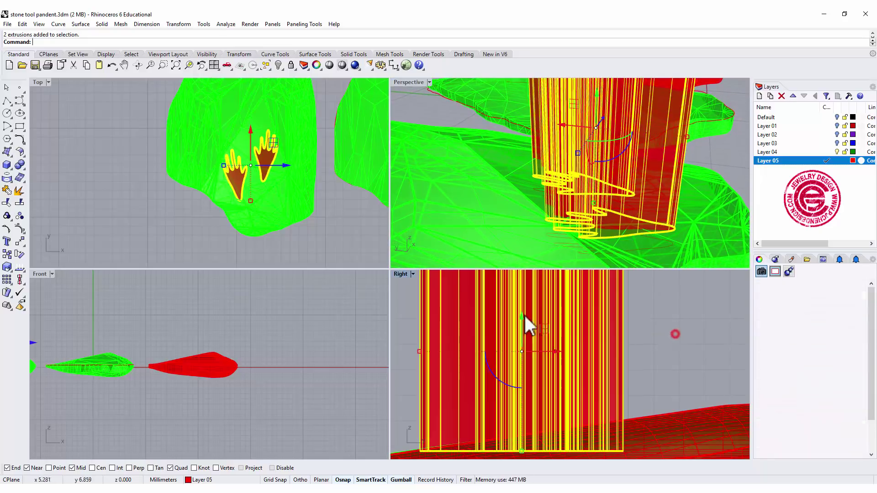
{"action": "left_click_drag", "start_coordinate": [503, 380], "coordinate": [506, 387]}
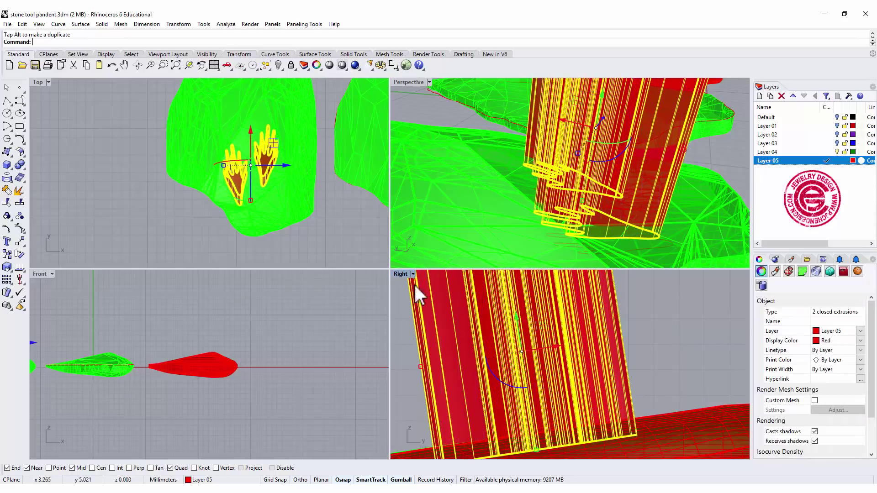
{"action": "left_click", "coordinate": [357, 223]}
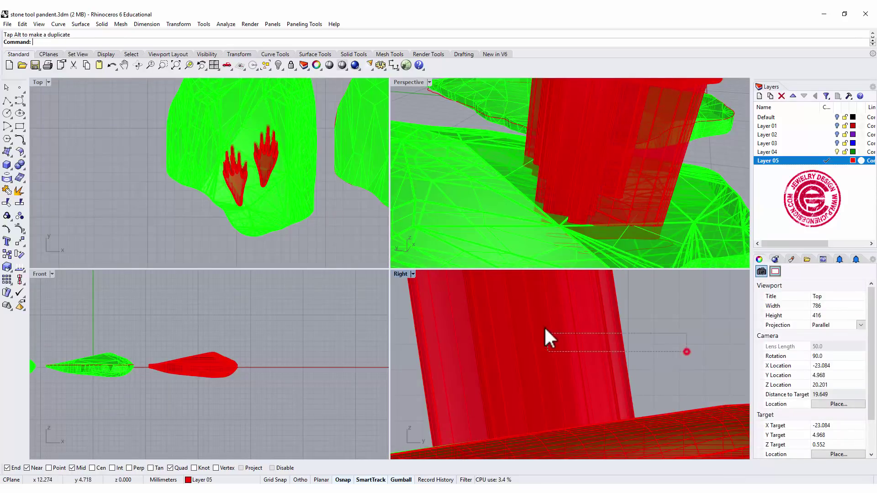
Raise the two tilted hand extrusions slightly so only their lower ends cut shallowly into the stone's upper face
{"action": "left_click", "coordinate": [545, 328]}
{"action": "scroll", "coordinate": [548, 338], "scroll_direction": "down", "scroll_amount": 5}
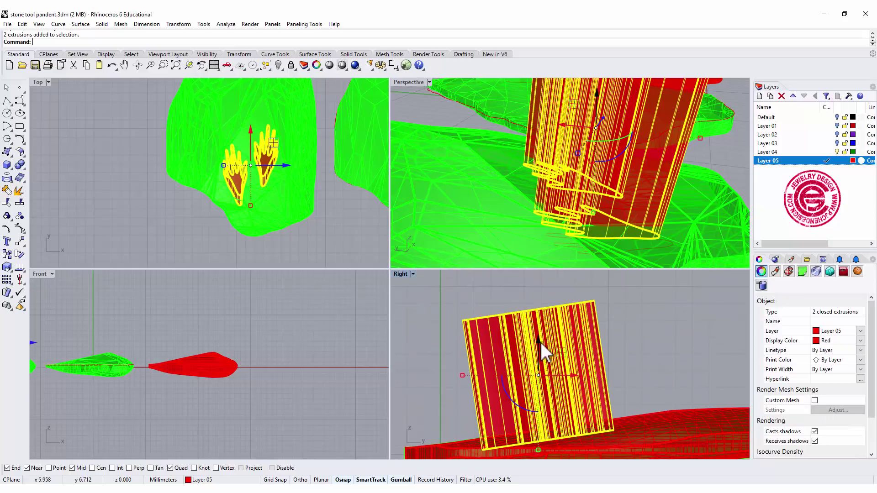
{"action": "left_click_drag", "start_coordinate": [540, 343], "coordinate": [538, 340]}
{"action": "left_click", "coordinate": [417, 259]}
{"action": "left_click", "coordinate": [409, 111]}
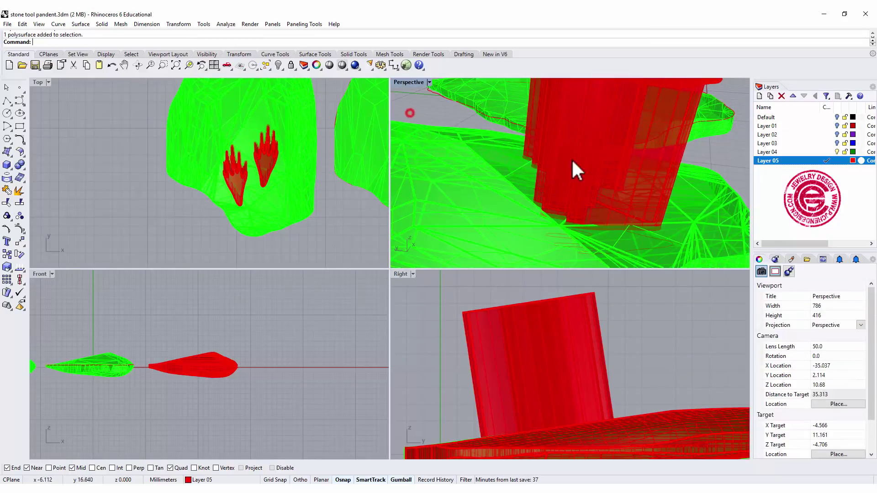
Subtract both hand extrusions from the green stone beneath them with BooleanDifference
{"action": "right_click_drag", "start_coordinate": [572, 159], "coordinate": [533, 190]}
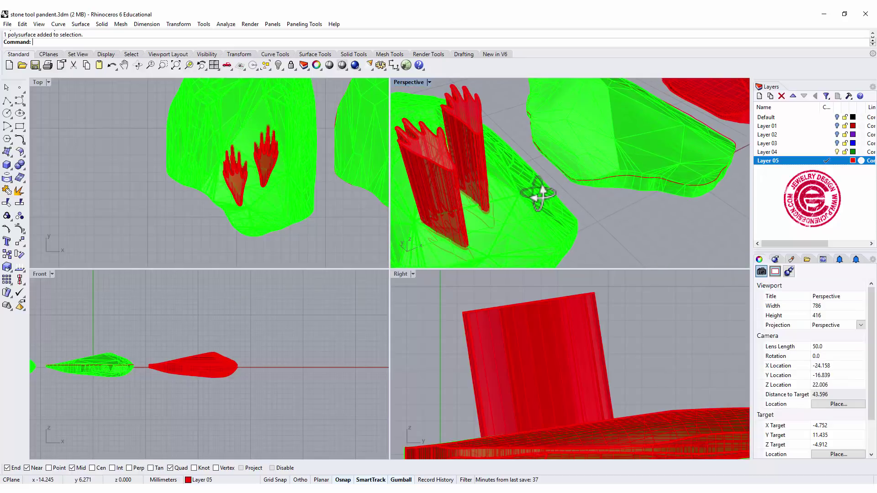
{"action": "scroll", "coordinate": [260, 183], "scroll_direction": "up", "scroll_amount": 3}
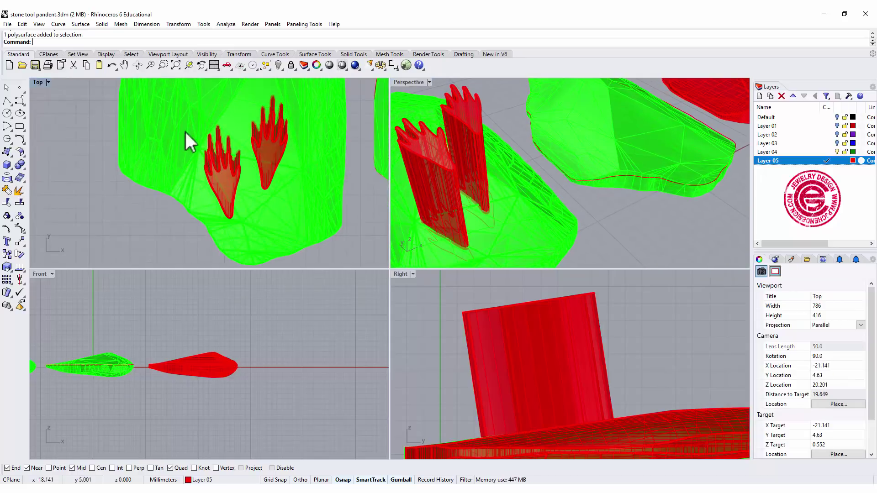
{"action": "left_click", "coordinate": [21, 166]}
{"action": "left_click", "coordinate": [44, 171]}
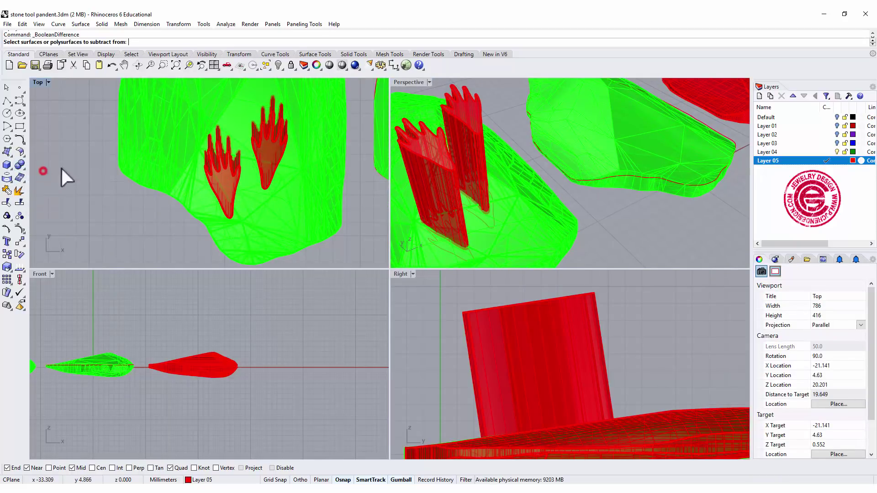
{"action": "left_click", "coordinate": [181, 153]}
{"action": "key", "text": "Return"}
{"action": "left_click", "coordinate": [591, 314]}
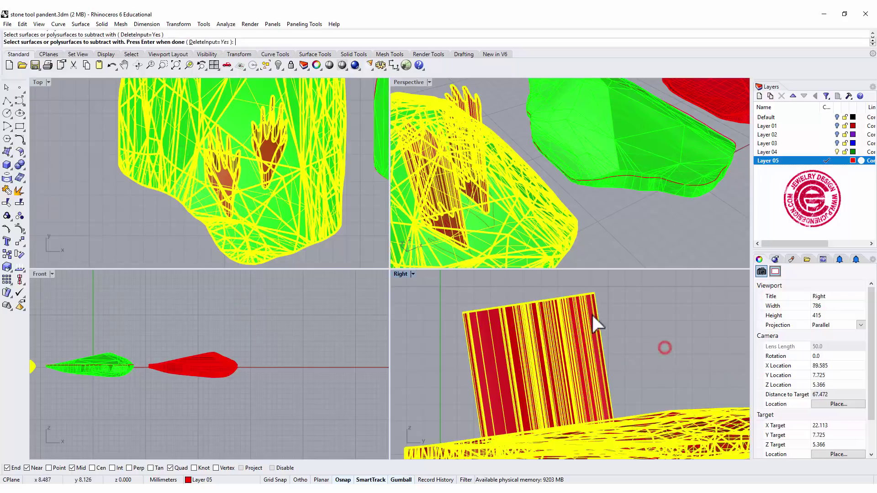
{"action": "key", "text": "Return"}
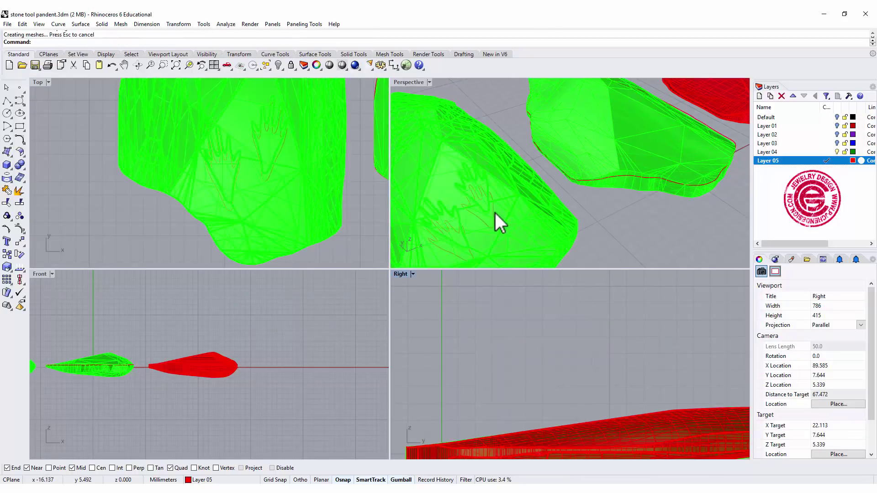
Examine the engraved hand prints on the stone in Rendered display mode in the Perspective view
{"action": "right_click_drag", "start_coordinate": [495, 213], "coordinate": [446, 105]}
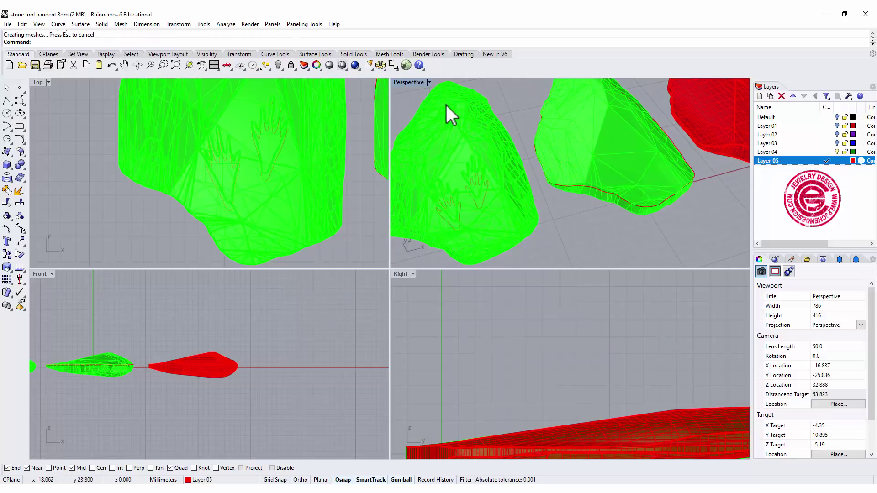
{"action": "left_click", "coordinate": [430, 83]}
{"action": "left_click", "coordinate": [421, 127]}
{"action": "scroll", "coordinate": [486, 200], "scroll_direction": "down", "scroll_amount": 3}
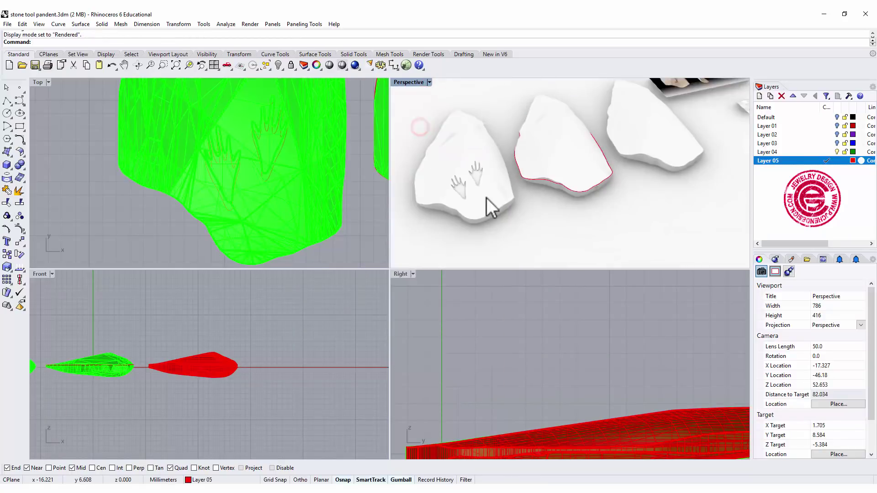
{"action": "scroll", "coordinate": [480, 182], "scroll_direction": "up", "scroll_amount": 6}
{"action": "right_click_drag", "start_coordinate": [481, 183], "coordinate": [477, 222]}
{"action": "scroll", "coordinate": [496, 166], "scroll_direction": "down", "scroll_amount": 5}
{"action": "scroll", "coordinate": [222, 183], "scroll_direction": "down", "scroll_amount": 8}
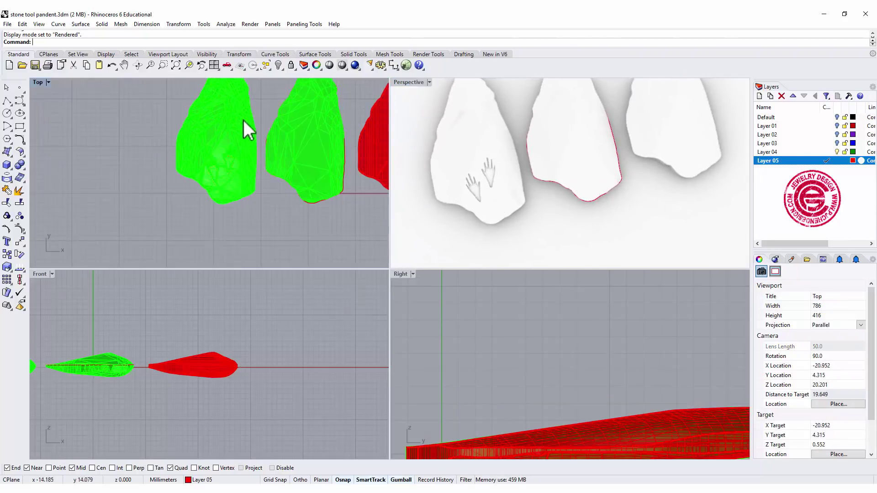
Create a vertical solid cylinder for a hanging hole, centered near the narrow tip of the hand-print stone
{"action": "scroll", "coordinate": [190, 146], "scroll_direction": "up", "scroll_amount": 2}
{"action": "scroll", "coordinate": [219, 208], "scroll_direction": "up", "scroll_amount": 2}
{"action": "scroll", "coordinate": [231, 146], "scroll_direction": "up", "scroll_amount": 2}
{"action": "scroll", "coordinate": [229, 149], "scroll_direction": "up", "scroll_amount": 1}
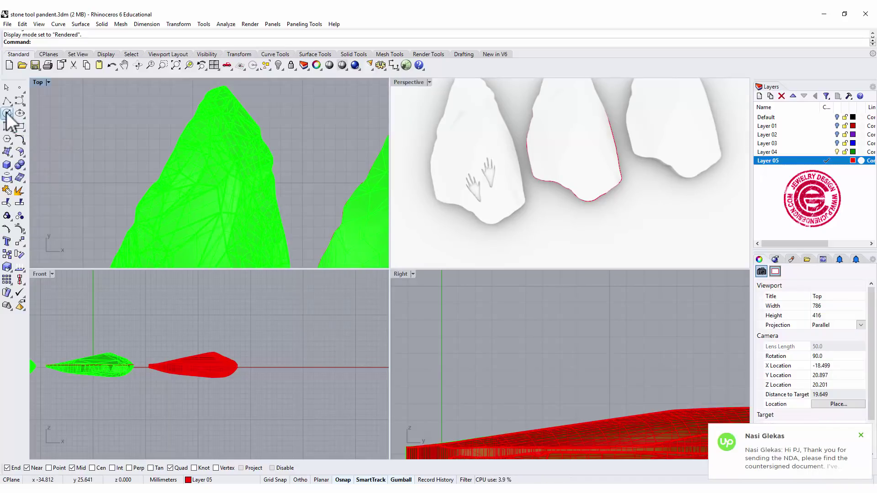
{"action": "left_click", "coordinate": [9, 166]}
{"action": "left_click", "coordinate": [33, 166]}
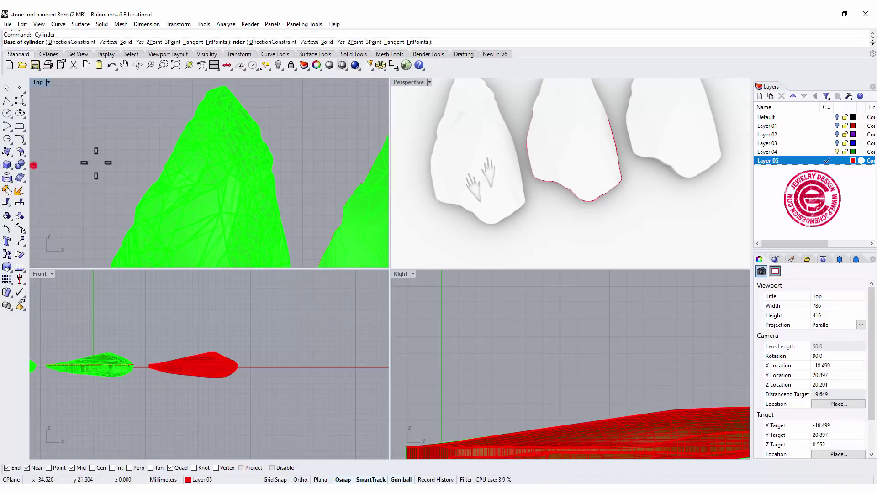
{"action": "left_click", "coordinate": [224, 141]}
{"action": "scroll", "coordinate": [225, 147], "scroll_direction": "up", "scroll_amount": 3}
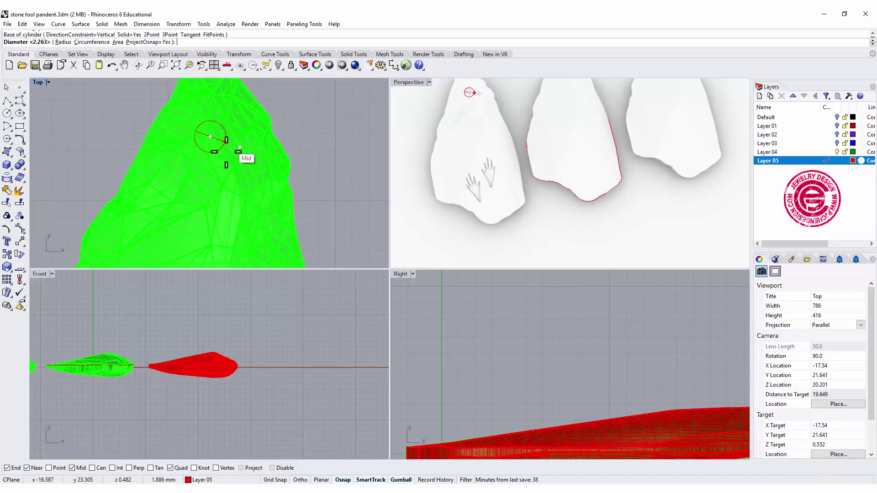
{"action": "key", "text": "shift"}
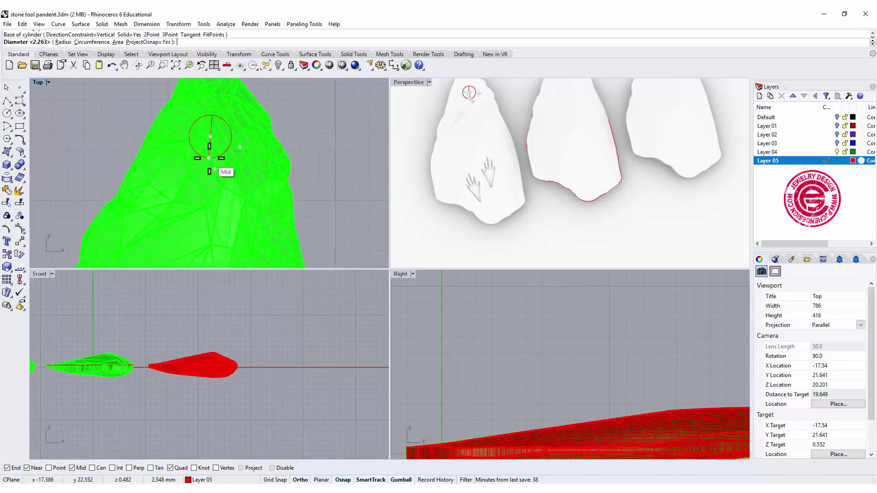
{"action": "left_click", "coordinate": [210, 162]}
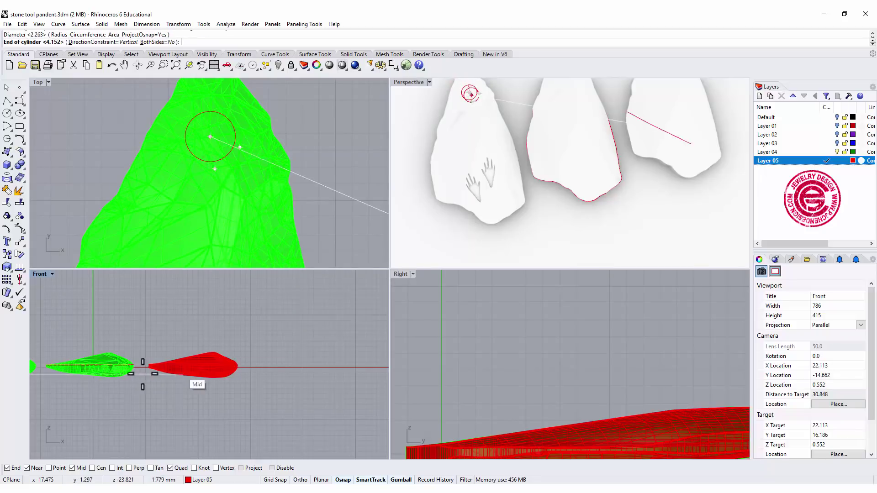
{"action": "scroll", "coordinate": [612, 363], "scroll_direction": "down", "scroll_amount": 5}
{"action": "scroll", "coordinate": [635, 362], "scroll_direction": "down", "scroll_amount": 2}
{"action": "left_click", "coordinate": [678, 339]}
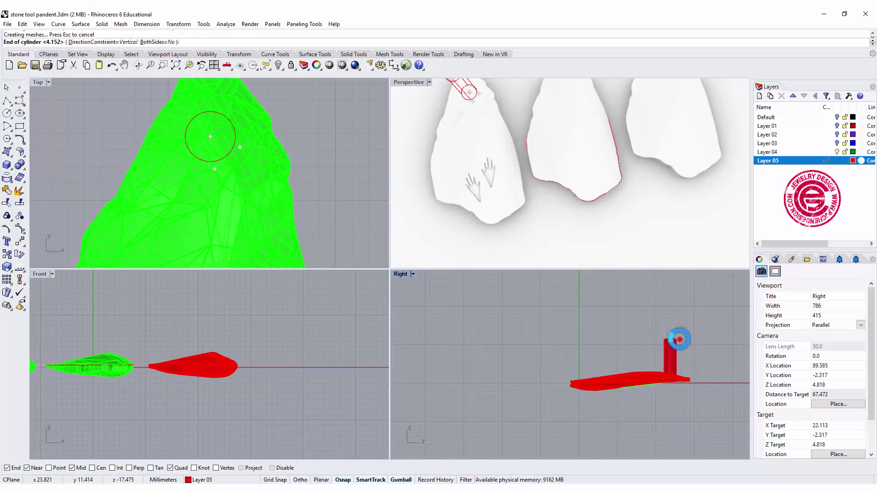
Lower the cylinder in the Right view so it passes completely through the stone and extends on both sides
{"action": "left_click", "coordinate": [675, 343]}
{"action": "left_click_drag", "start_coordinate": [672, 325], "coordinate": [672, 339]}
{"action": "left_click", "coordinate": [574, 329]}
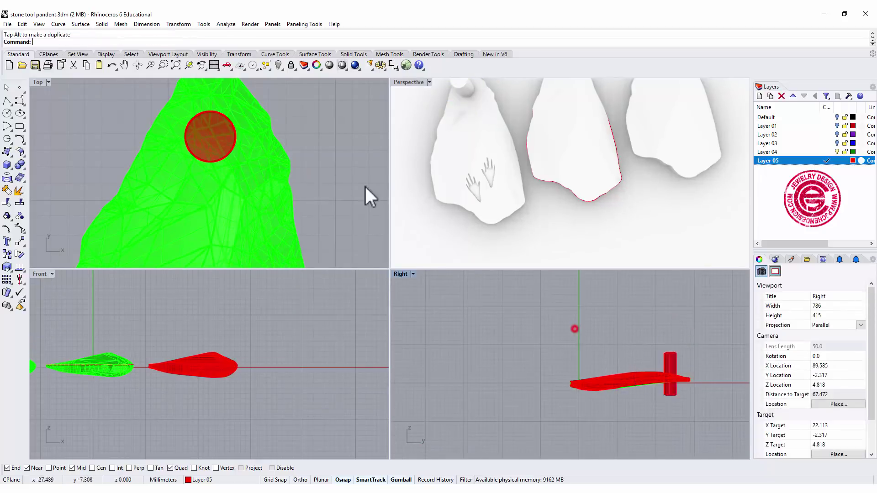
Maximize the Perspective view on the cylinder at the stone's tip and set the display mode to Ghosted
{"action": "scroll", "coordinate": [495, 120], "scroll_direction": "down", "scroll_amount": 6}
{"action": "scroll", "coordinate": [495, 120], "scroll_direction": "up", "scroll_amount": 3}
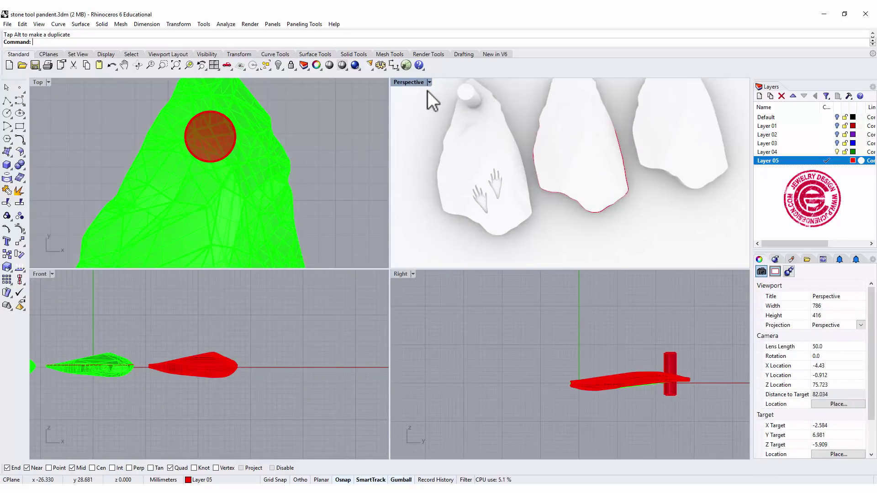
{"action": "double_click", "coordinate": [410, 84]}
{"action": "scroll", "coordinate": [388, 134], "scroll_direction": "down", "scroll_amount": 4}
{"action": "right_click_drag", "start_coordinate": [306, 157], "coordinate": [388, 165], "text": "shift"}
{"action": "scroll", "coordinate": [302, 191], "scroll_direction": "up", "scroll_amount": 2}
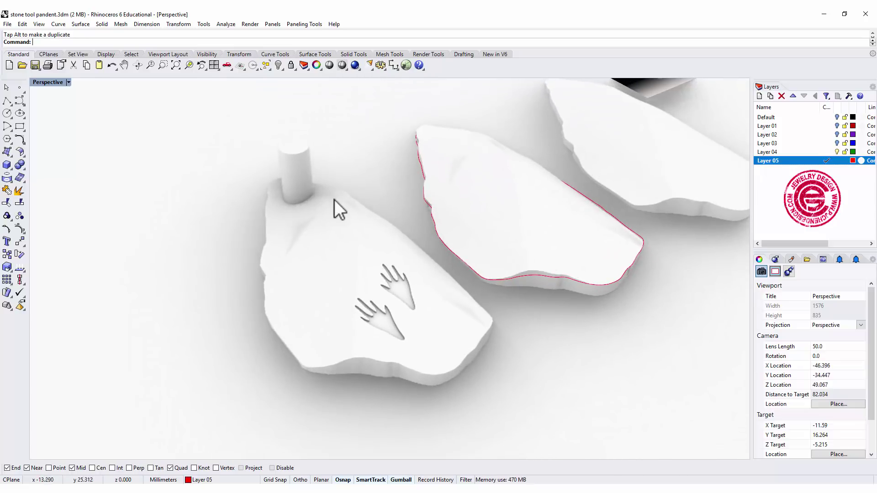
{"action": "scroll", "coordinate": [305, 152], "scroll_direction": "up", "scroll_amount": 1}
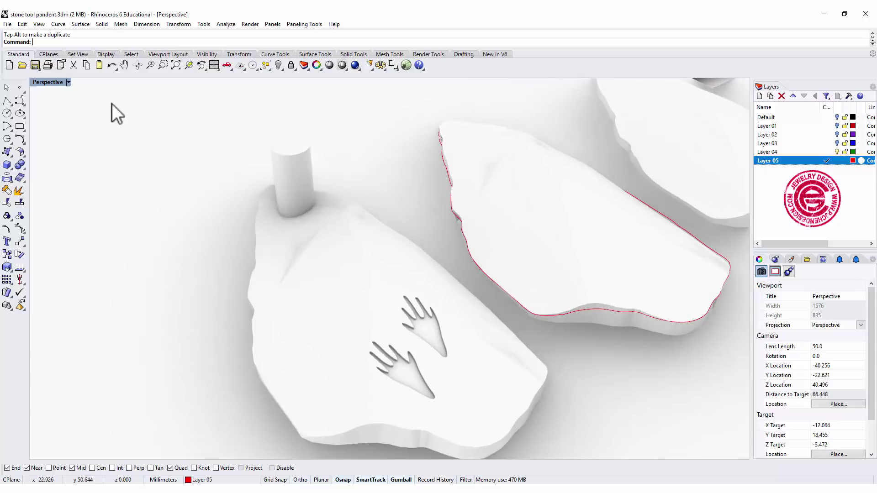
{"action": "left_click", "coordinate": [69, 83]}
{"action": "left_click", "coordinate": [55, 136]}
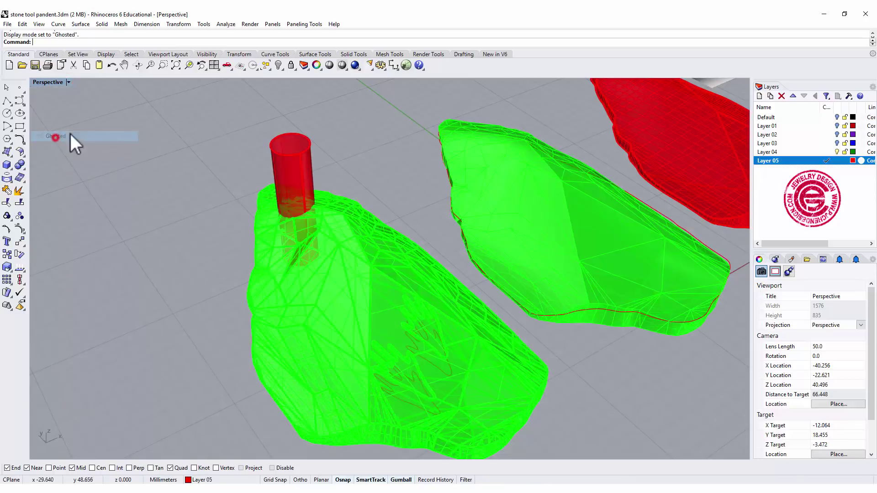
Start the Mesh command on the cylinder and preview the polygon mesh at the fewest-polygons setting
{"action": "scroll", "coordinate": [288, 165], "scroll_direction": "up", "scroll_amount": 1}
{"action": "left_click", "coordinate": [304, 167]}
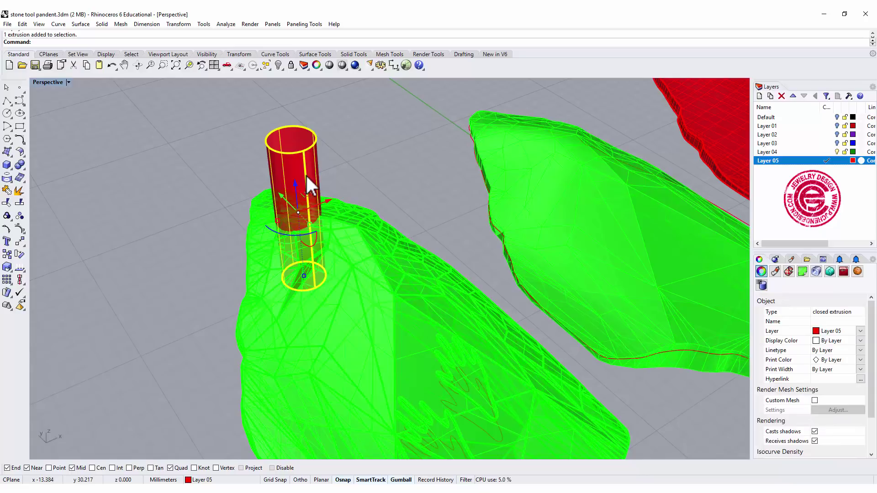
{"action": "type", "text": "Mesh"}
{"action": "key", "text": "Return"}
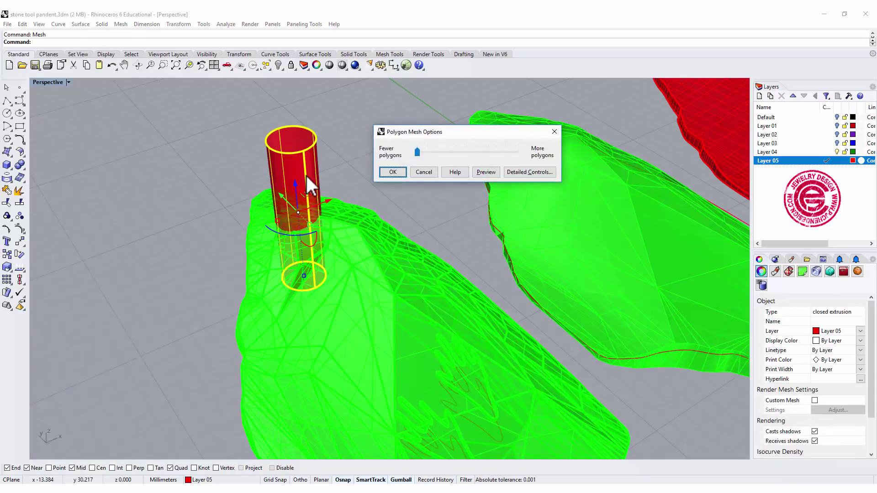
{"action": "left_click", "coordinate": [486, 172]}
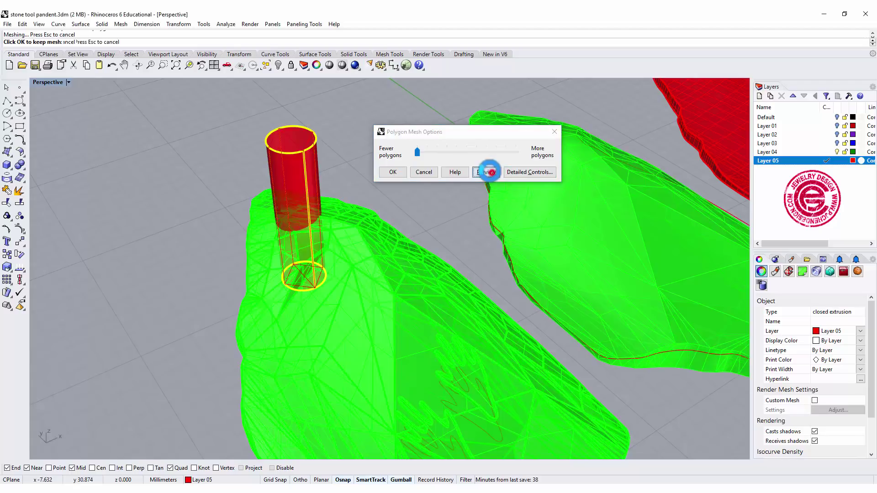
{"action": "scroll", "coordinate": [330, 258], "scroll_direction": "up", "scroll_amount": 5}
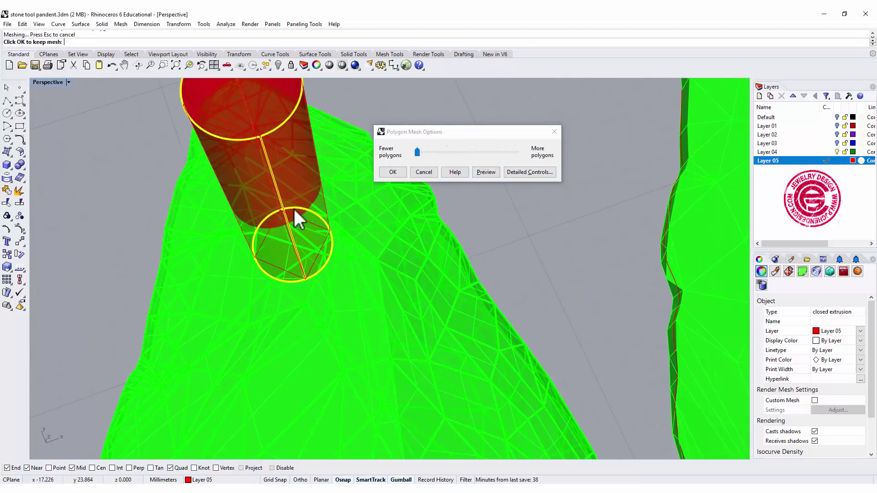
Try denser polygon settings for the cylinder, settle on about a fifth of the density range, and create the mesh
{"action": "left_click_drag", "start_coordinate": [419, 153], "coordinate": [443, 153]}
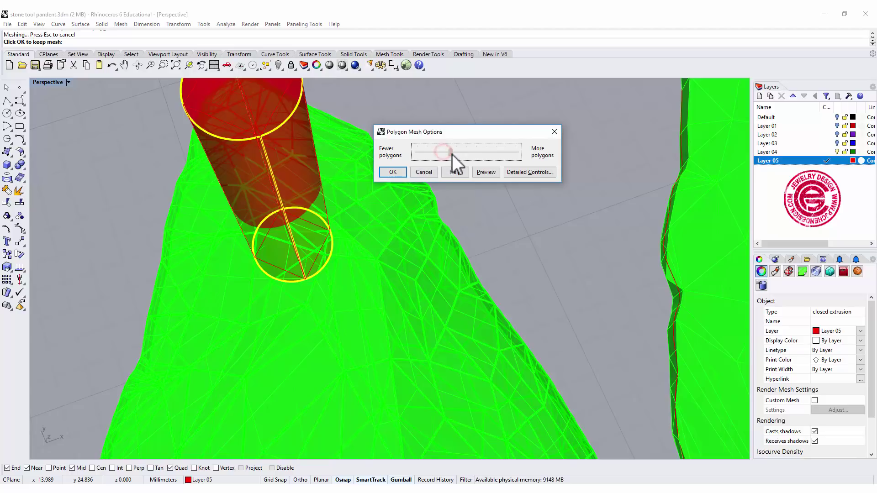
{"action": "left_click", "coordinate": [486, 172]}
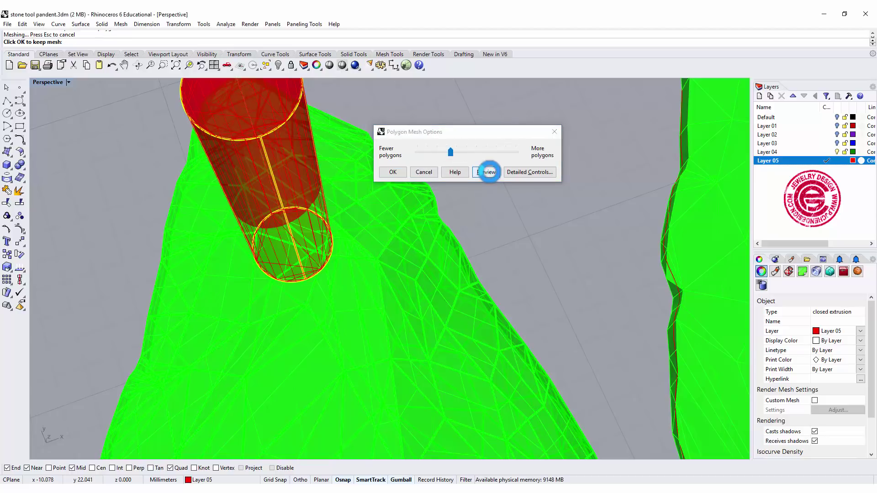
{"action": "right_click_drag", "start_coordinate": [367, 196], "coordinate": [337, 178]}
{"action": "left_click_drag", "start_coordinate": [451, 151], "coordinate": [438, 153]}
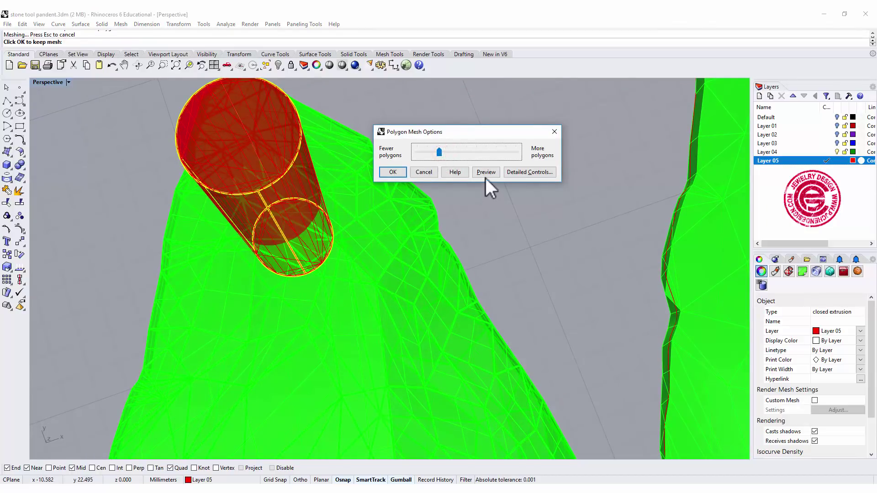
{"action": "left_click", "coordinate": [485, 174]}
{"action": "right_click_drag", "start_coordinate": [342, 174], "coordinate": [340, 181]}
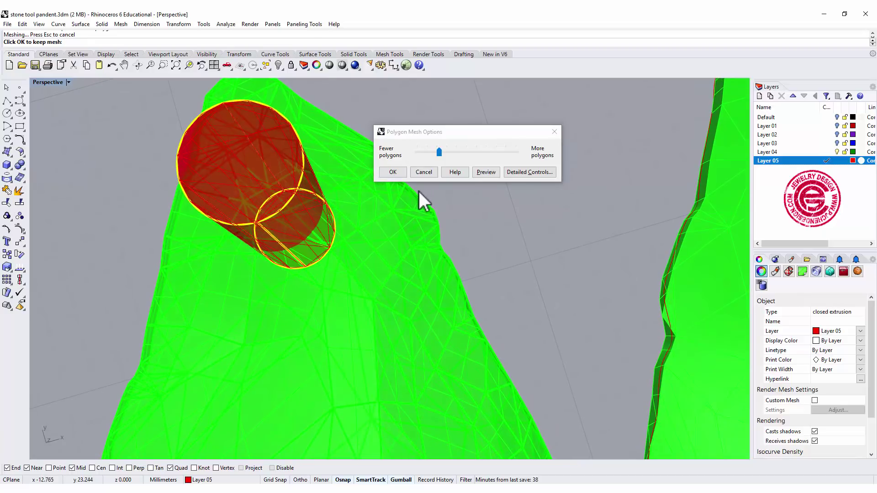
{"action": "left_click", "coordinate": [396, 172]}
{"action": "left_click", "coordinate": [472, 126]}
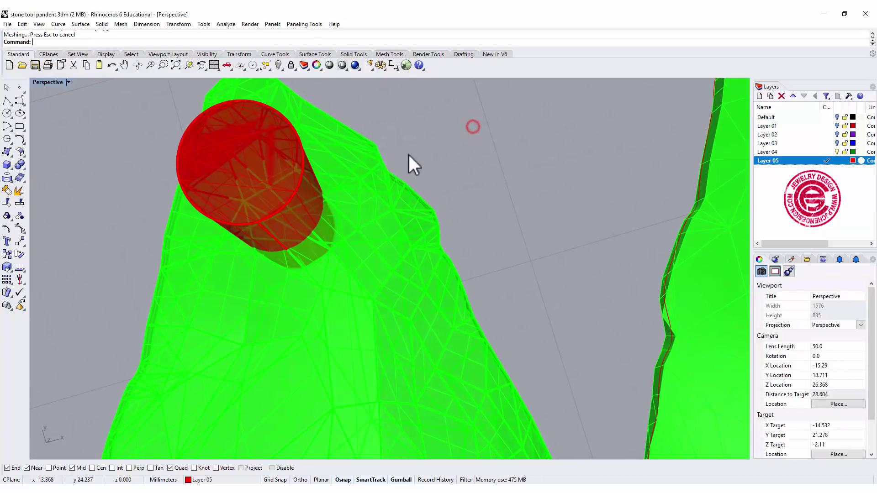
Delete the original smooth cylinder at the stone's tip, keeping only its faceted mesh copy
{"action": "right_click_drag", "start_coordinate": [407, 152], "coordinate": [307, 151]}
{"action": "left_click", "coordinate": [299, 123]}
{"action": "key", "text": "Delete"}
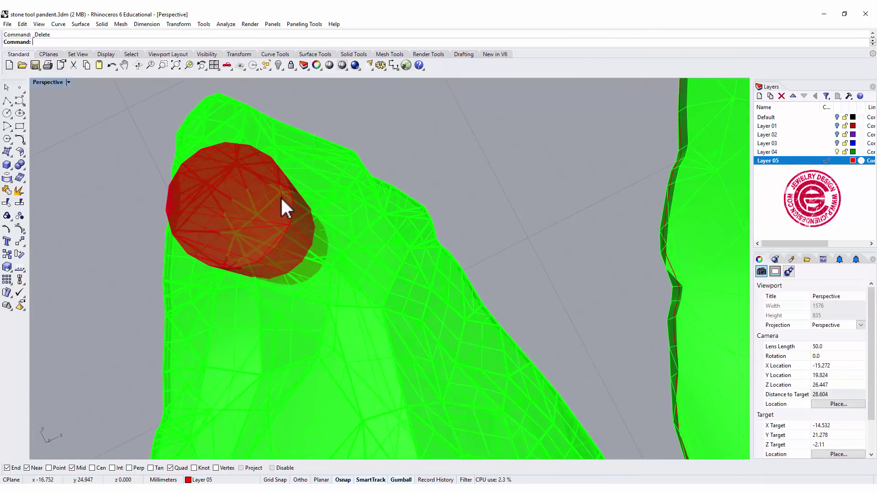
Return to the four-view layout and narrow the mesh cylinder slightly along X in the Top view to make its cross-section oval
{"action": "left_click", "coordinate": [293, 213]}
{"action": "left_click", "coordinate": [290, 213]}
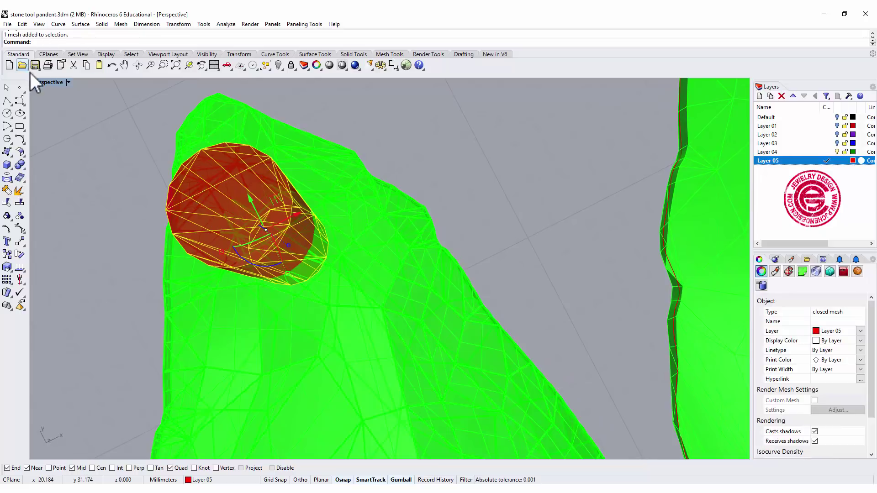
{"action": "double_click", "coordinate": [38, 81]}
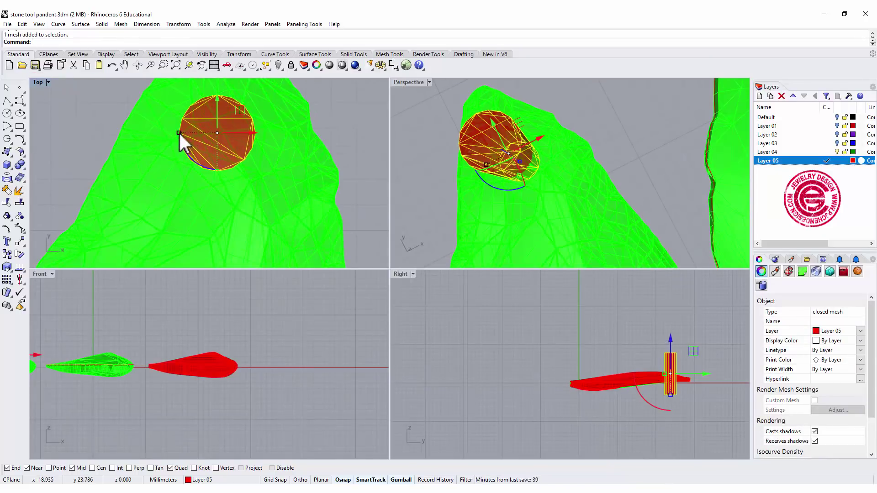
{"action": "left_click_drag", "start_coordinate": [179, 133], "coordinate": [187, 134]}
{"action": "key", "text": "Escape"}
Check the stone's object type and convert the oval mesh cylinder into a polysurface with MeshToNURB
{"action": "right_click_drag", "start_coordinate": [476, 165], "coordinate": [520, 148]}
{"action": "left_click", "coordinate": [520, 148]}
{"action": "left_click", "coordinate": [573, 202]}
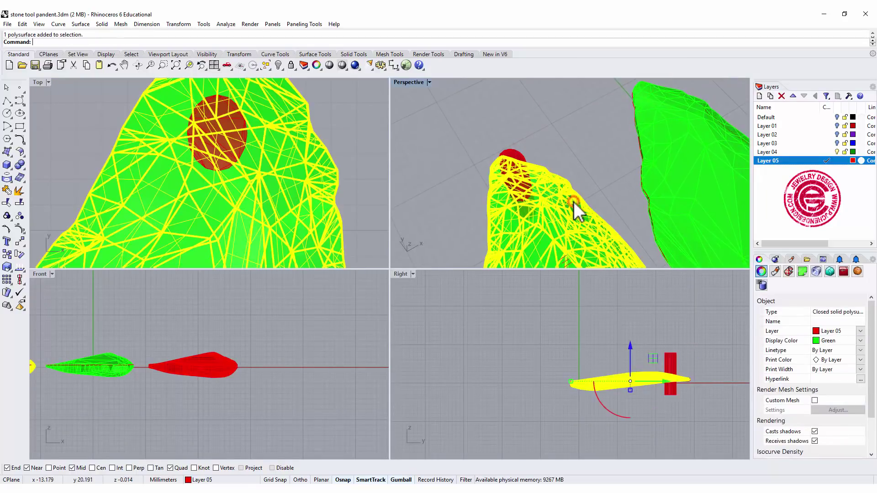
{"action": "left_click", "coordinate": [551, 147]}
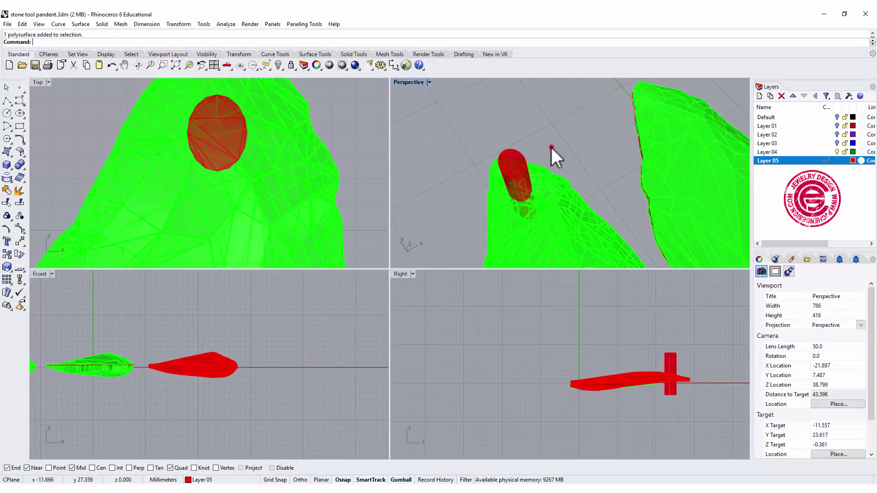
{"action": "left_click", "coordinate": [23, 165]}
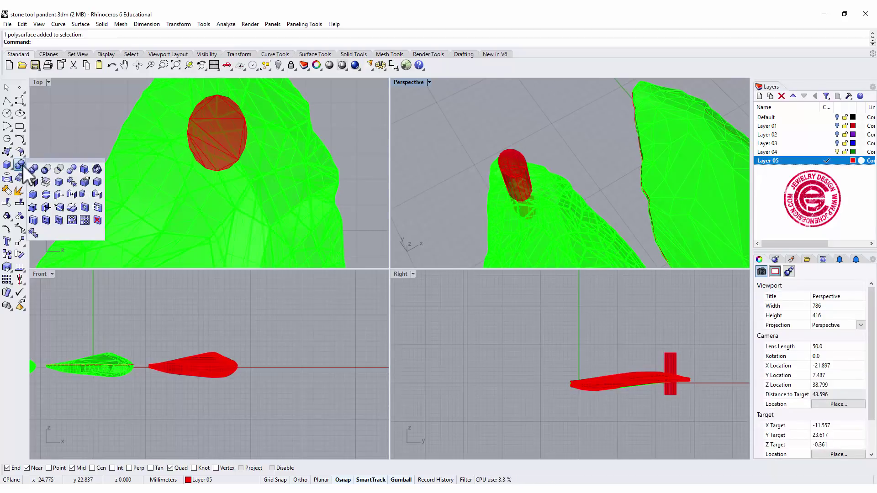
{"action": "left_click", "coordinate": [502, 159]}
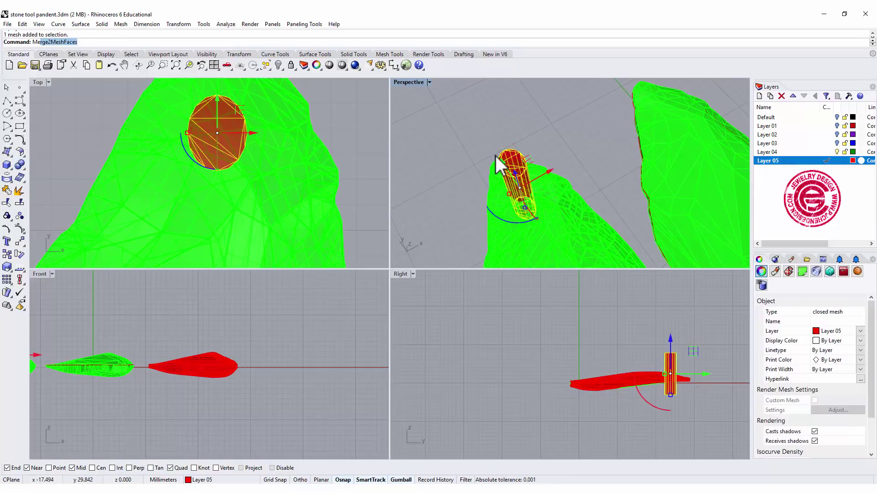
{"action": "type", "text": "sh"}
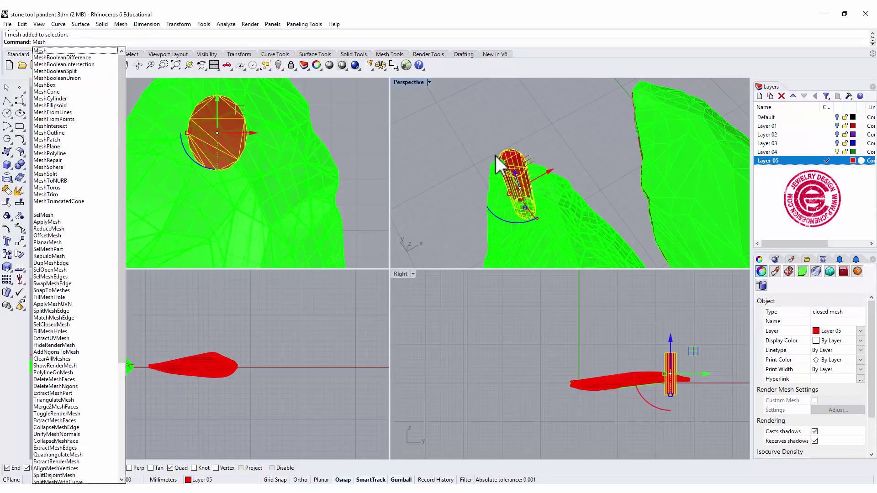
{"action": "type", "text": "t"}
{"action": "key", "text": "Return"}
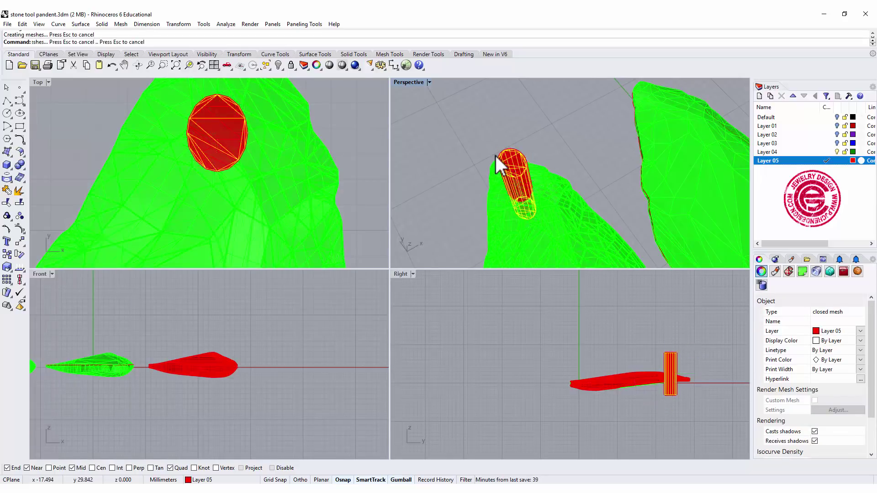
Cut the hanging hole by subtracting the converted cylinder from the engraved stone with Boolean Difference
{"action": "scroll", "coordinate": [530, 167], "scroll_direction": "up", "scroll_amount": 4}
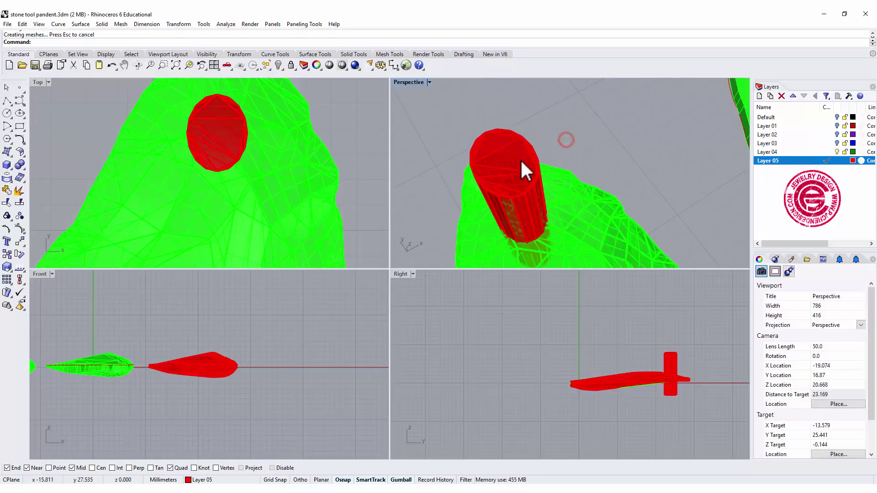
{"action": "left_click", "coordinate": [527, 164]}
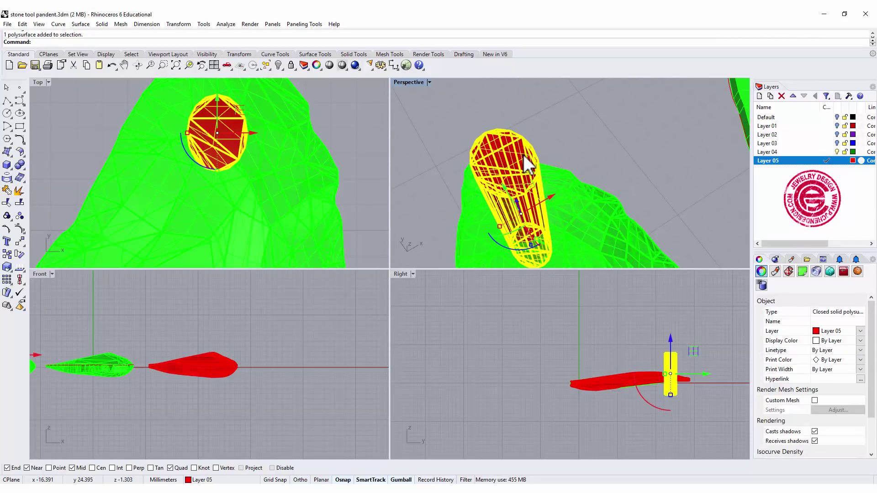
{"action": "left_click", "coordinate": [451, 121]}
{"action": "left_click", "coordinate": [22, 166]}
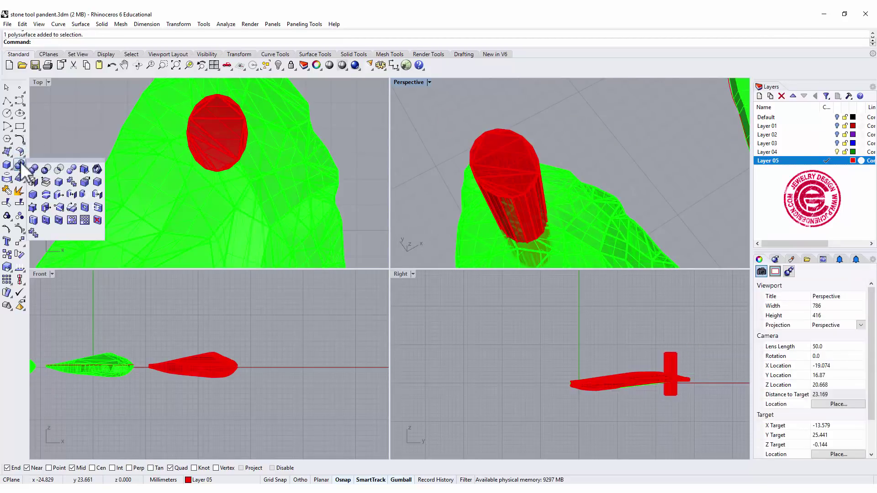
{"action": "left_click", "coordinate": [44, 169]}
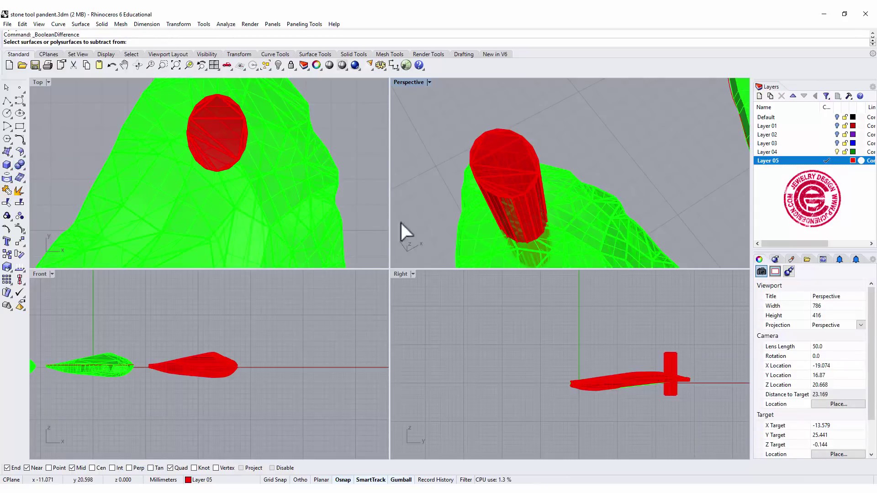
{"action": "left_click", "coordinate": [472, 232]}
{"action": "key", "text": "Return"}
{"action": "left_click", "coordinate": [525, 149]}
{"action": "key", "text": "Return"}
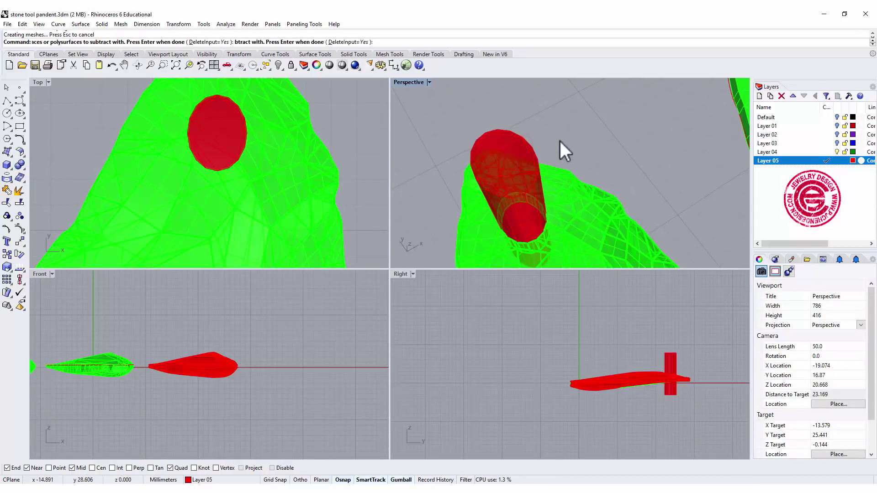
Delete the leftover mesh cylinder from the hole in the stone's tip
{"action": "left_click", "coordinate": [533, 128]}
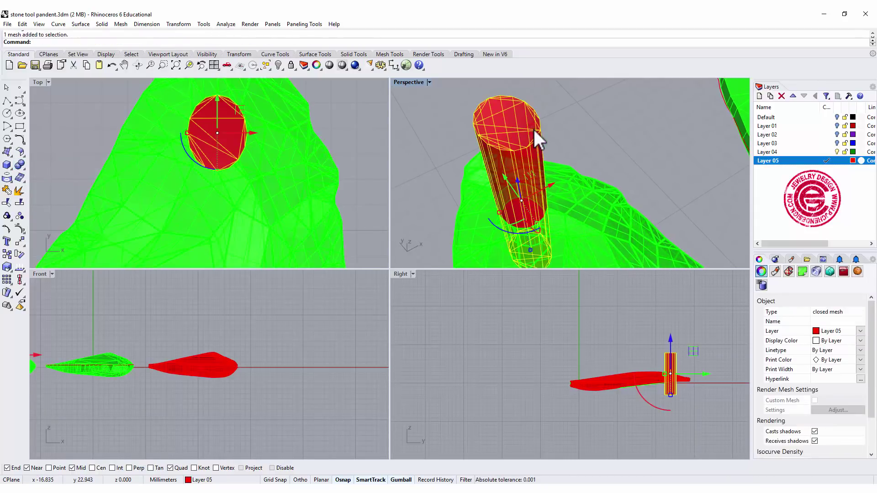
{"action": "key", "text": "Delete"}
{"action": "right_click_drag", "start_coordinate": [539, 163], "coordinate": [505, 190]}
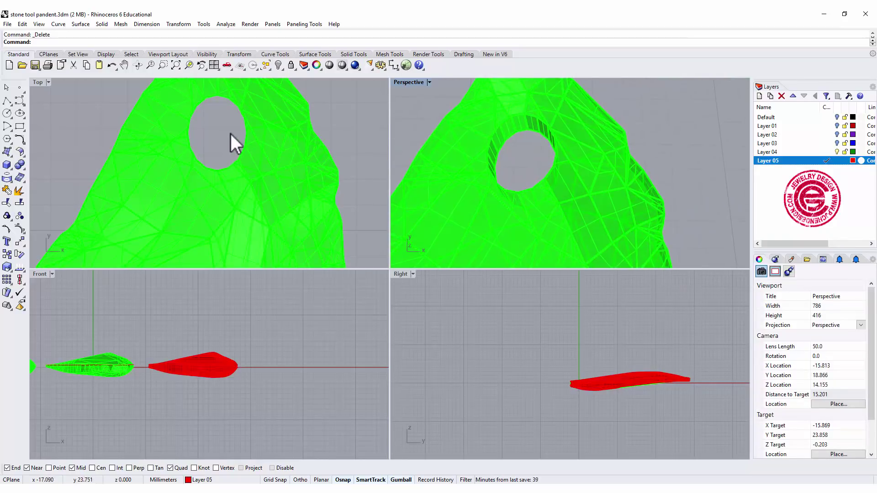
Examine the hanging hole up close, then maximize the Perspective view and inspect the engraved stone beside its other versions and reference images
{"action": "scroll", "coordinate": [231, 133], "scroll_direction": "down", "scroll_amount": 1}
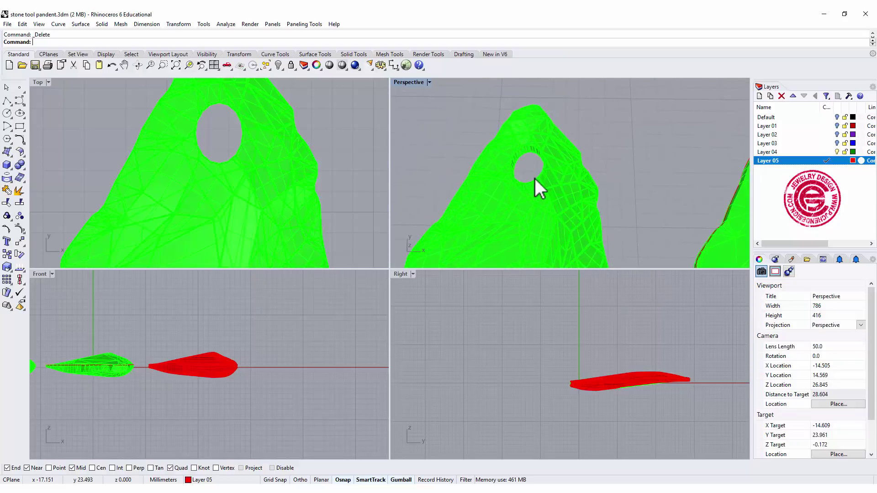
{"action": "scroll", "coordinate": [535, 179], "scroll_direction": "down", "scroll_amount": 10}
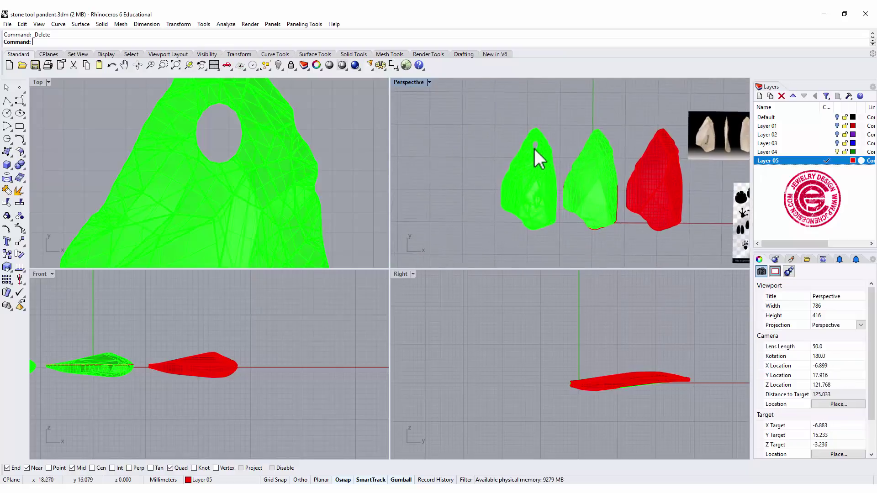
{"action": "scroll", "coordinate": [534, 149], "scroll_direction": "up", "scroll_amount": 10}
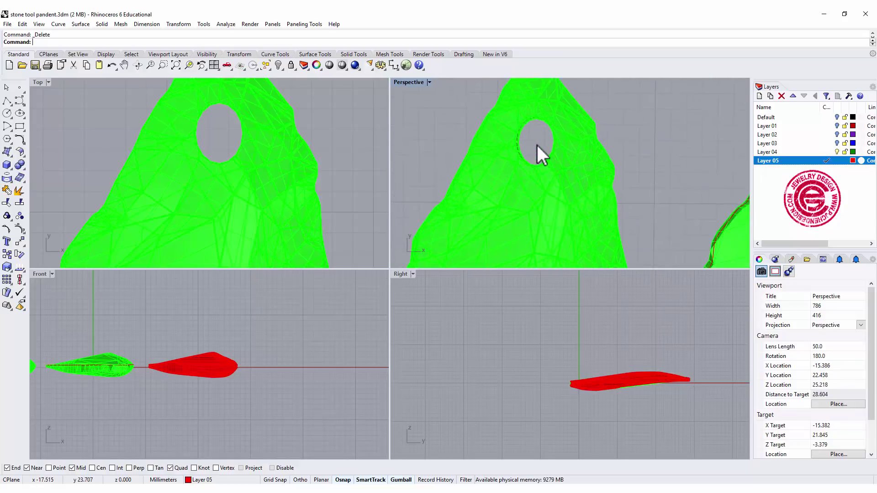
{"action": "scroll", "coordinate": [537, 145], "scroll_direction": "down", "scroll_amount": 5}
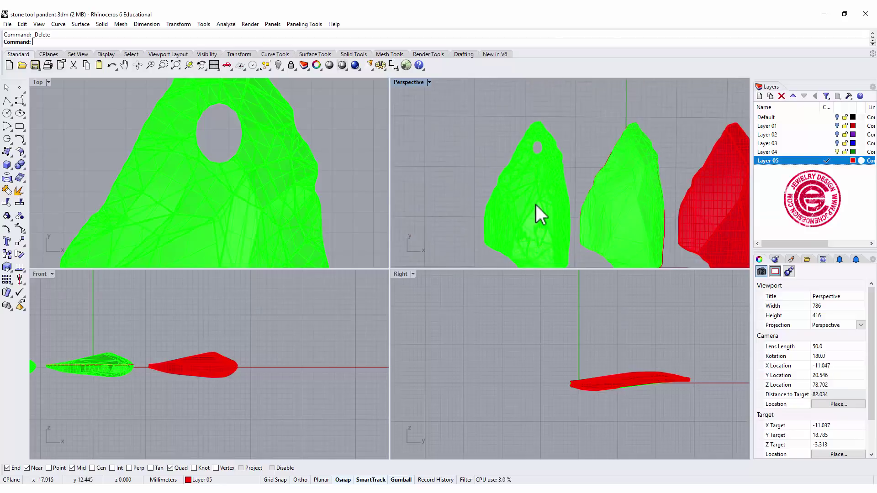
{"action": "right_click_drag", "start_coordinate": [536, 205], "coordinate": [514, 151], "text": "shift"}
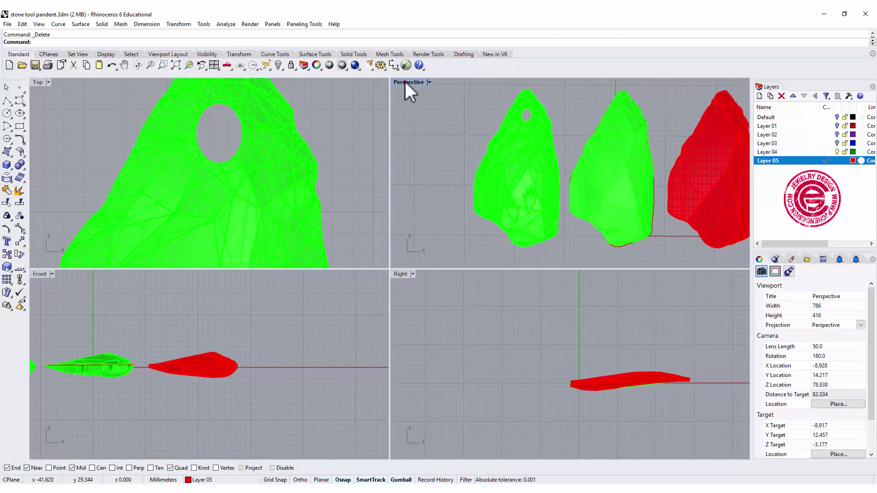
{"action": "double_click", "coordinate": [405, 83]}
{"action": "mouse_move", "coordinate": [430, 143]}
{"action": "right_mouse_down"}
{"action": "mouse_move", "coordinate": [479, 195]}
{"action": "mouse_move", "coordinate": [476, 163]}
{"action": "mouse_move", "coordinate": [445, 137]}
{"action": "right_mouse_up"}
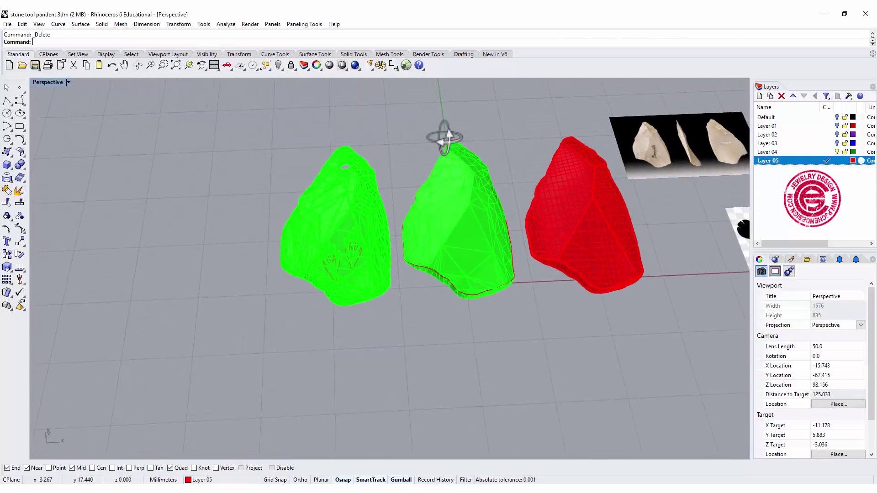
{"action": "right_click_drag", "start_coordinate": [464, 199], "coordinate": [405, 239], "text": "shift"}
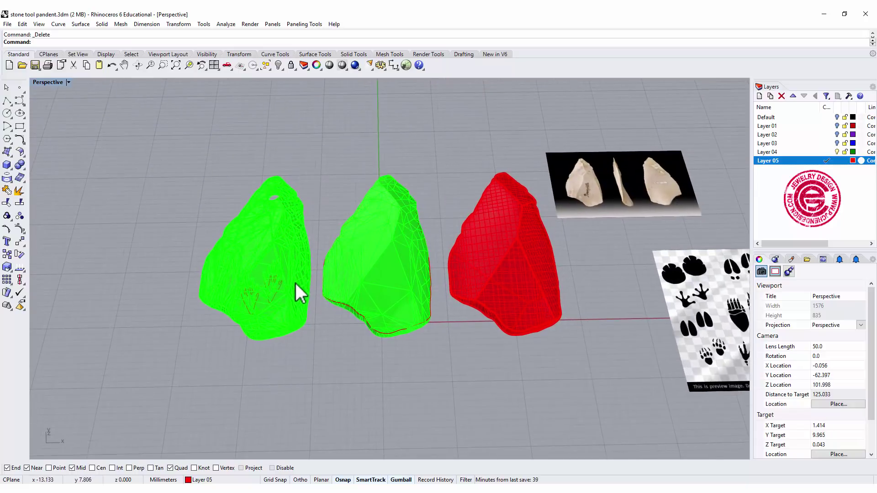